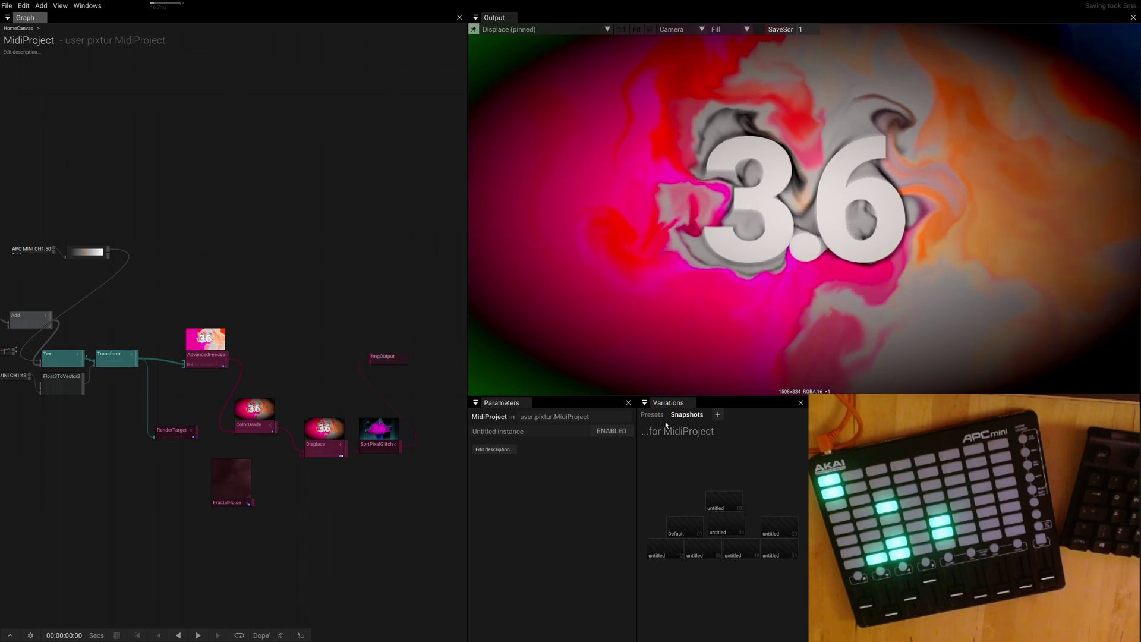
Create an empty project named MidiExample2 from the home canvas and place its operator in the free space below the existing sections.
key(BackSpace)
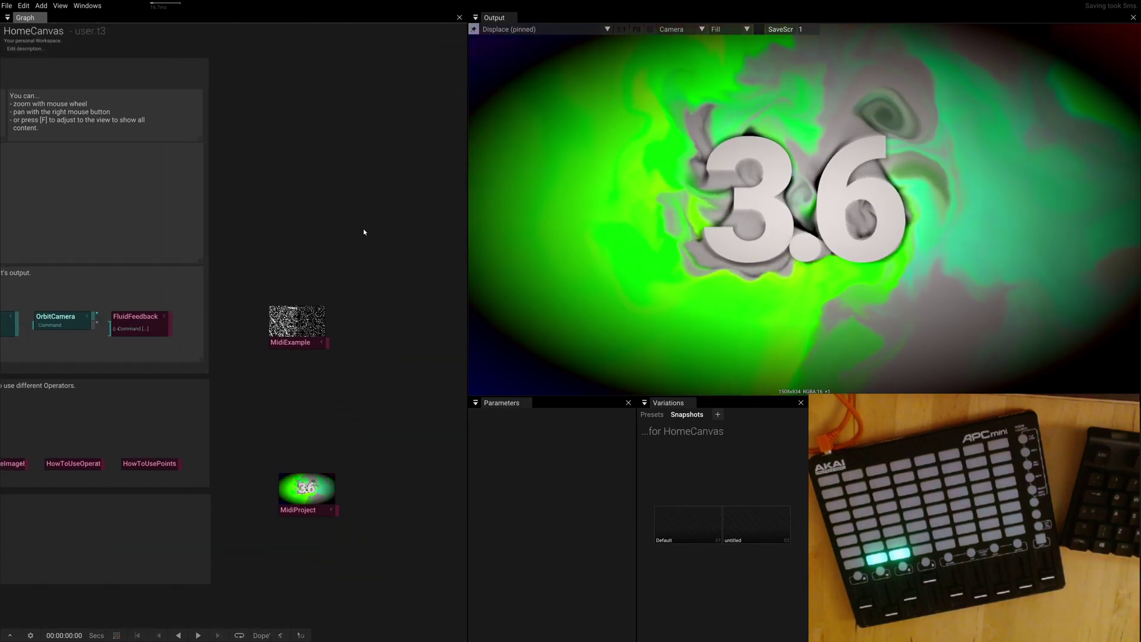
key(f)
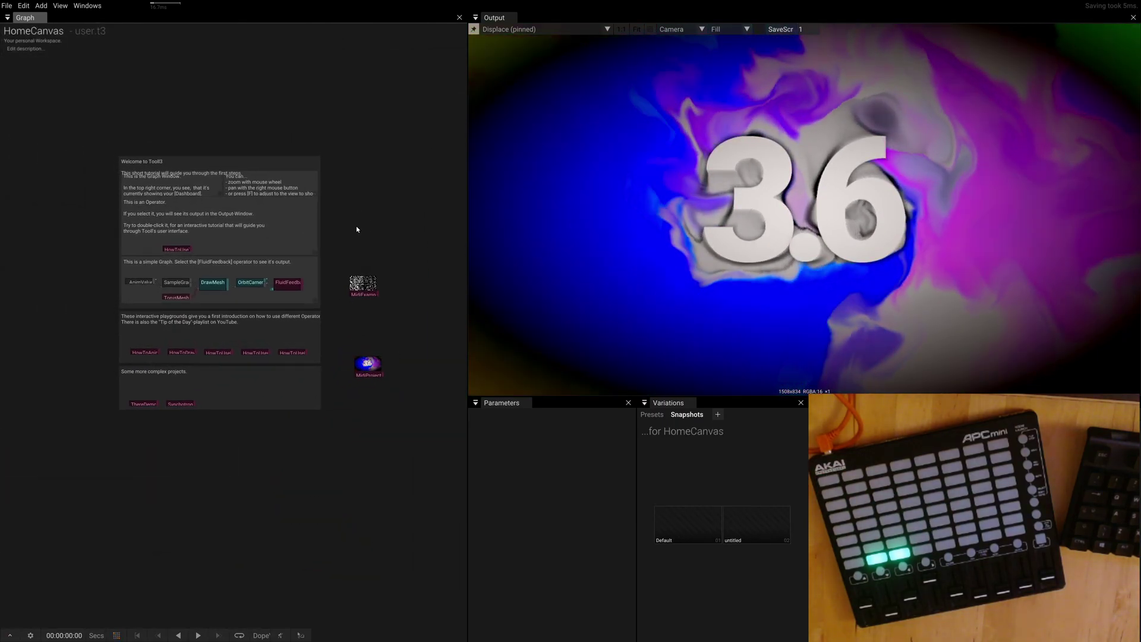
click(7, 18)
click(8, 20)
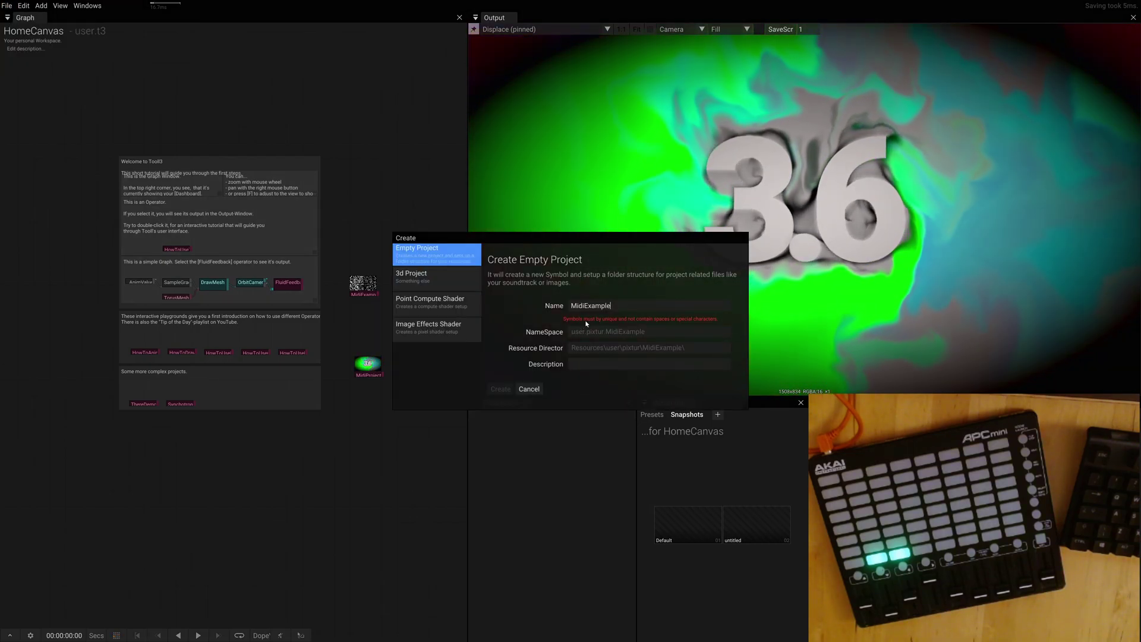
text(2)
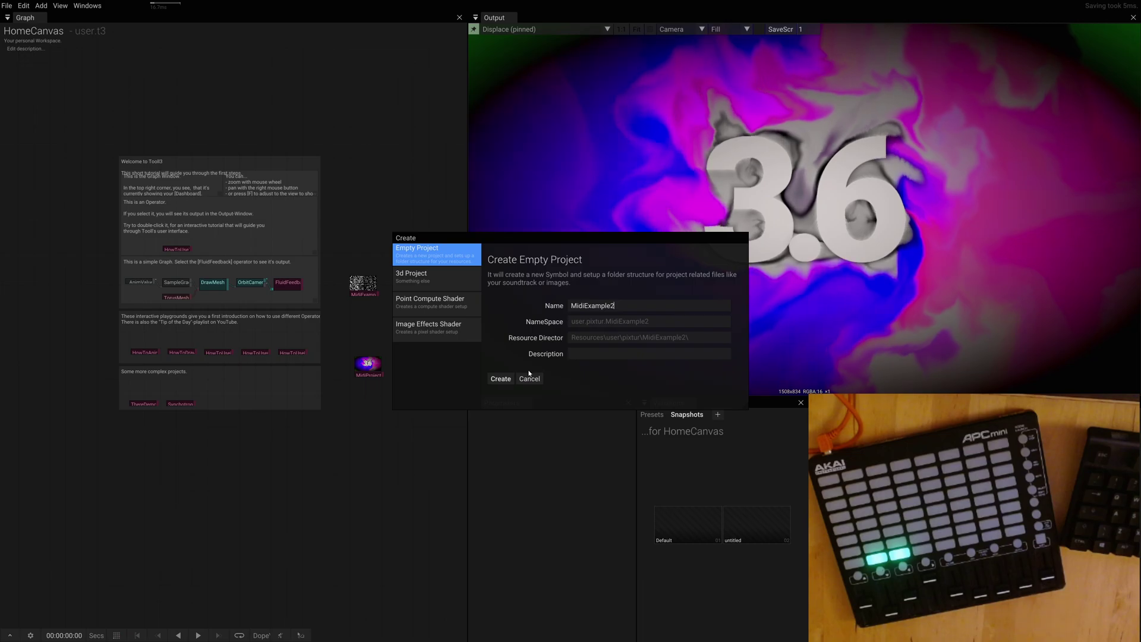
click(500, 378)
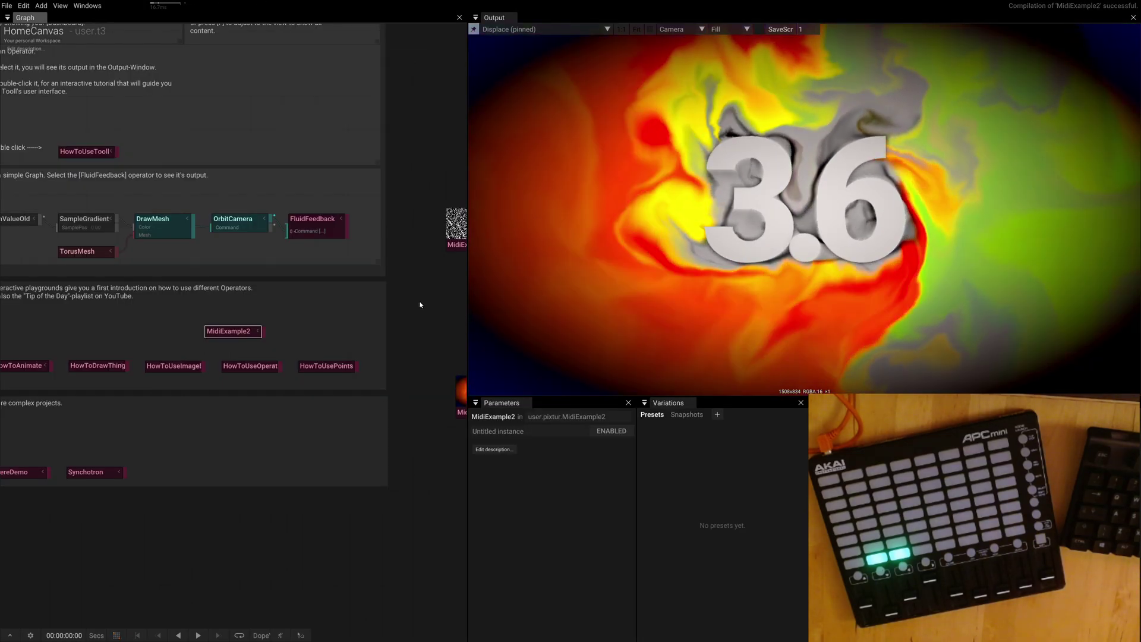
drag(233, 331, 429, 501)
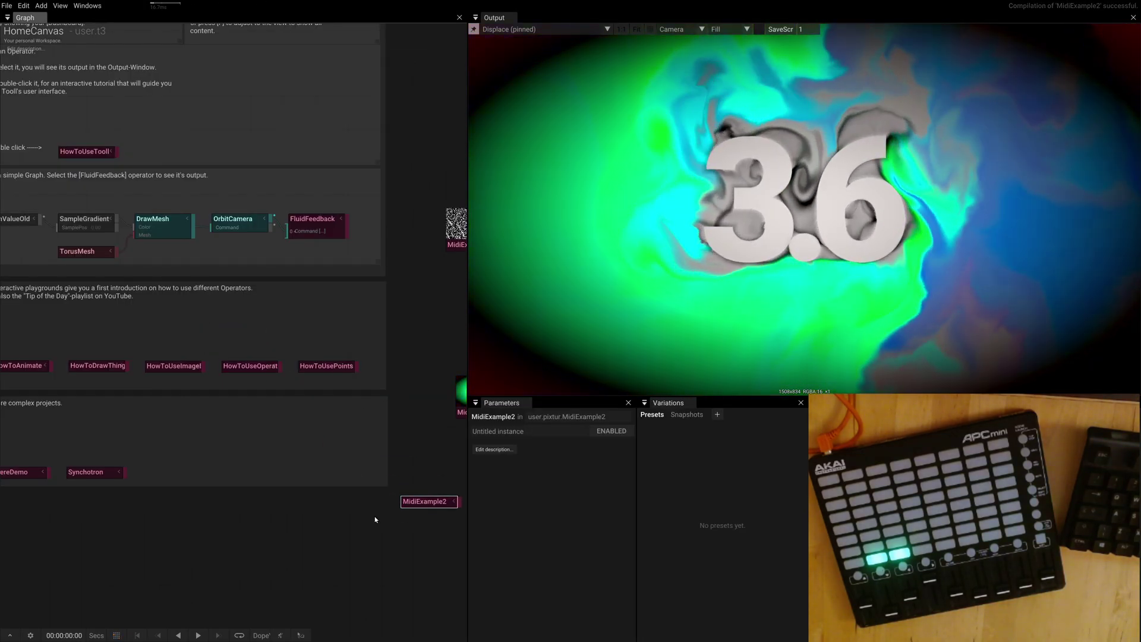
Open the MidiExample2 project and pin its RenderTarget operator in the output view.
double_click(349, 475)
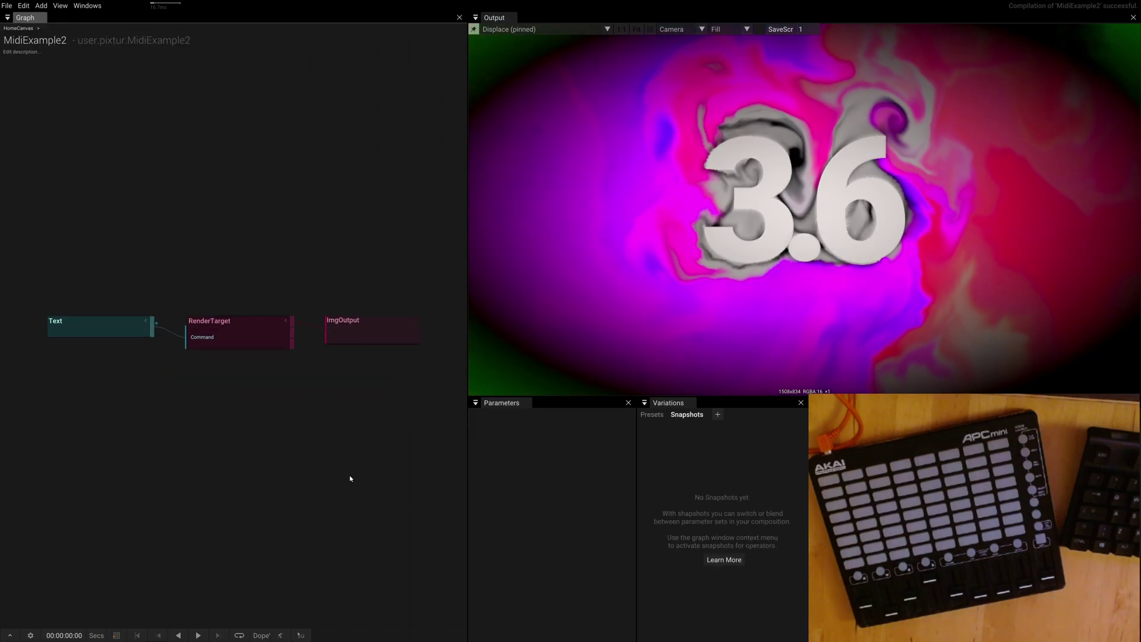
click(230, 342)
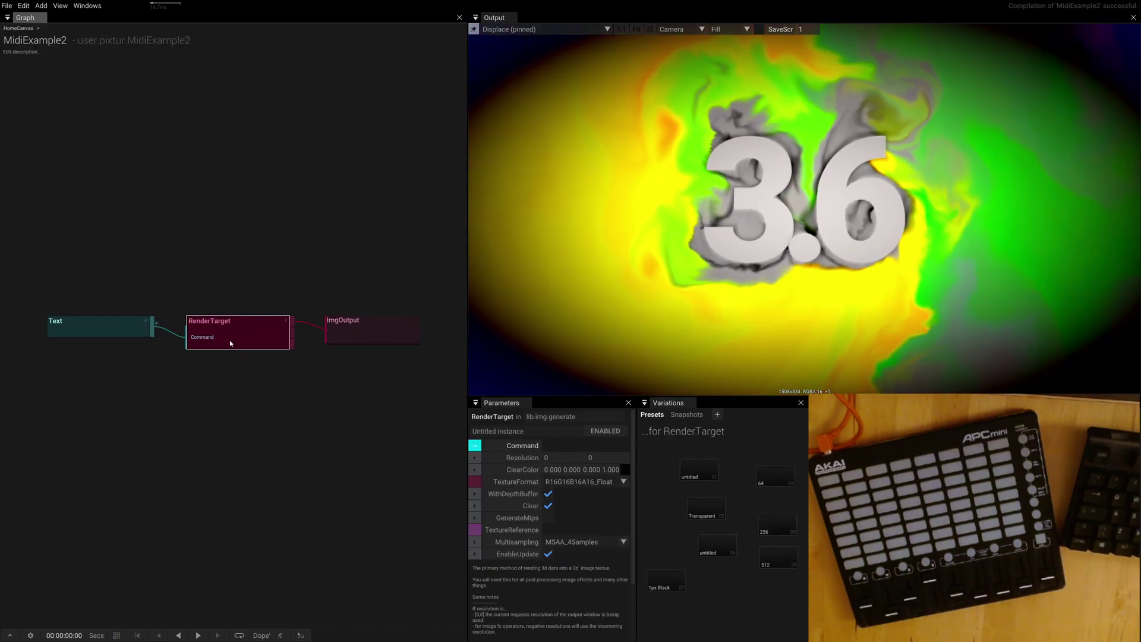
click(473, 30)
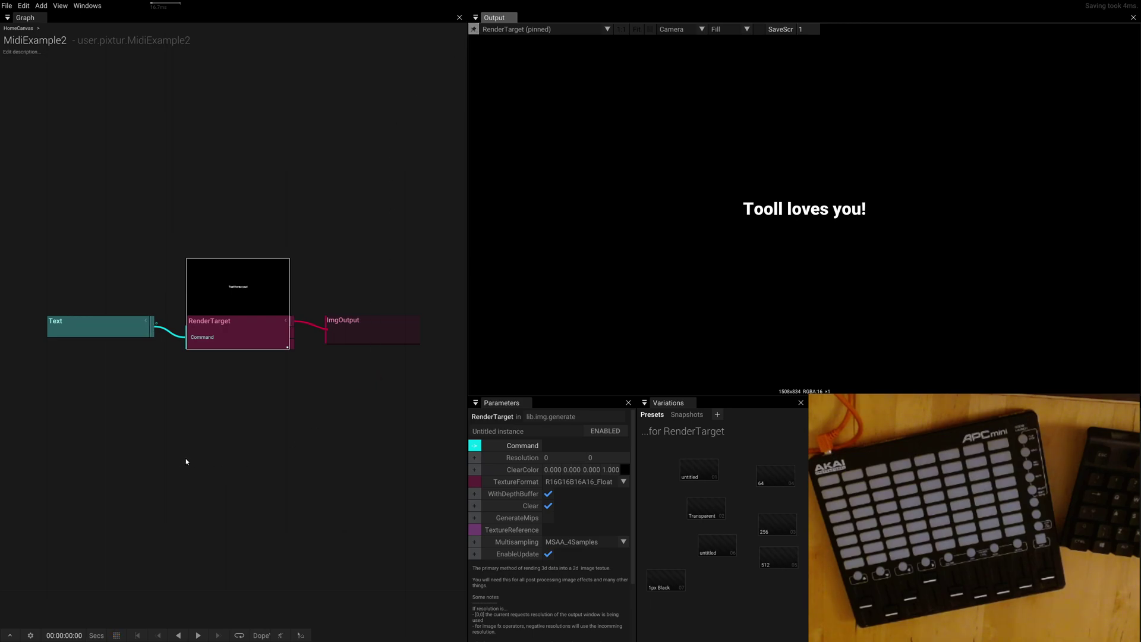
Add a MidiInput operator below RenderTarget and connect its output to the Size input of Text.
drag(183, 464, 255, 425)
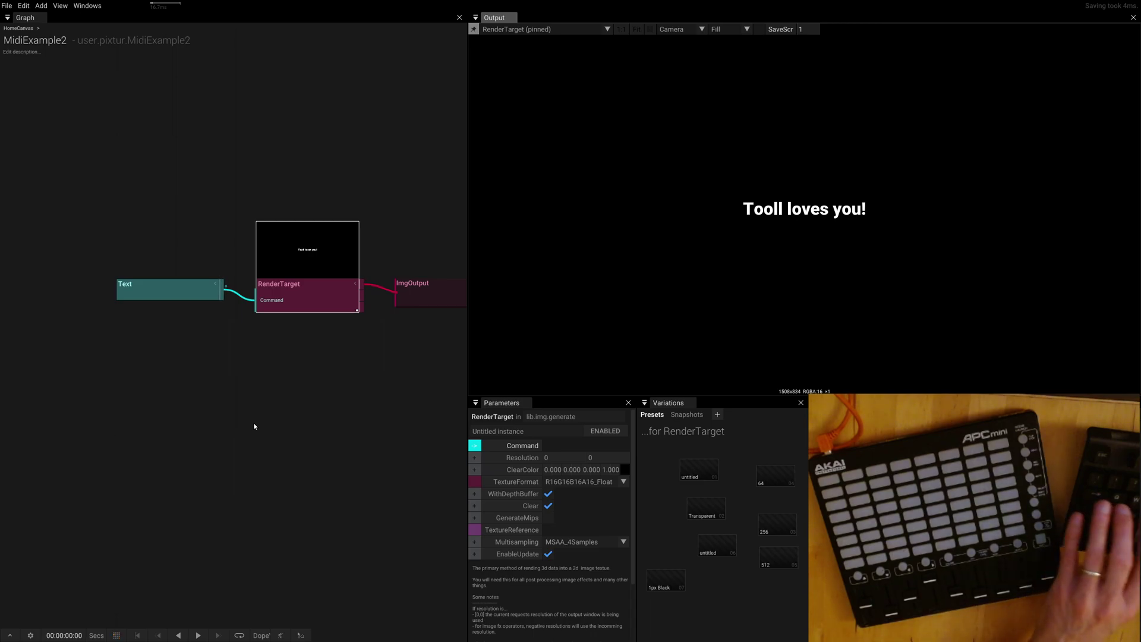
click(255, 426)
key(Tab)
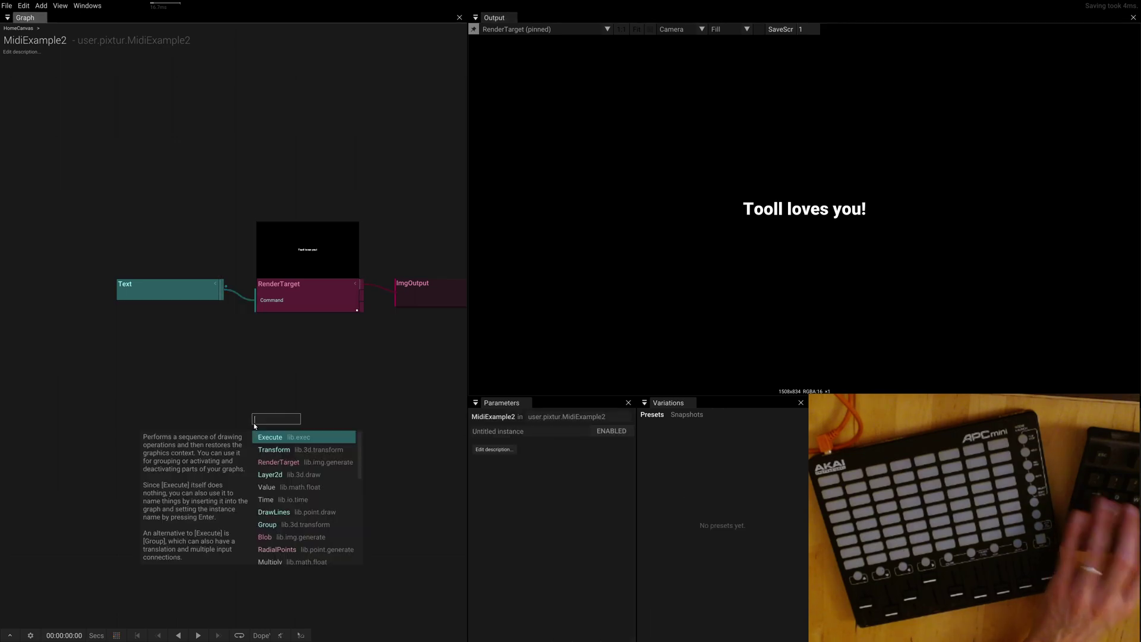
text(midi)
key(Return)
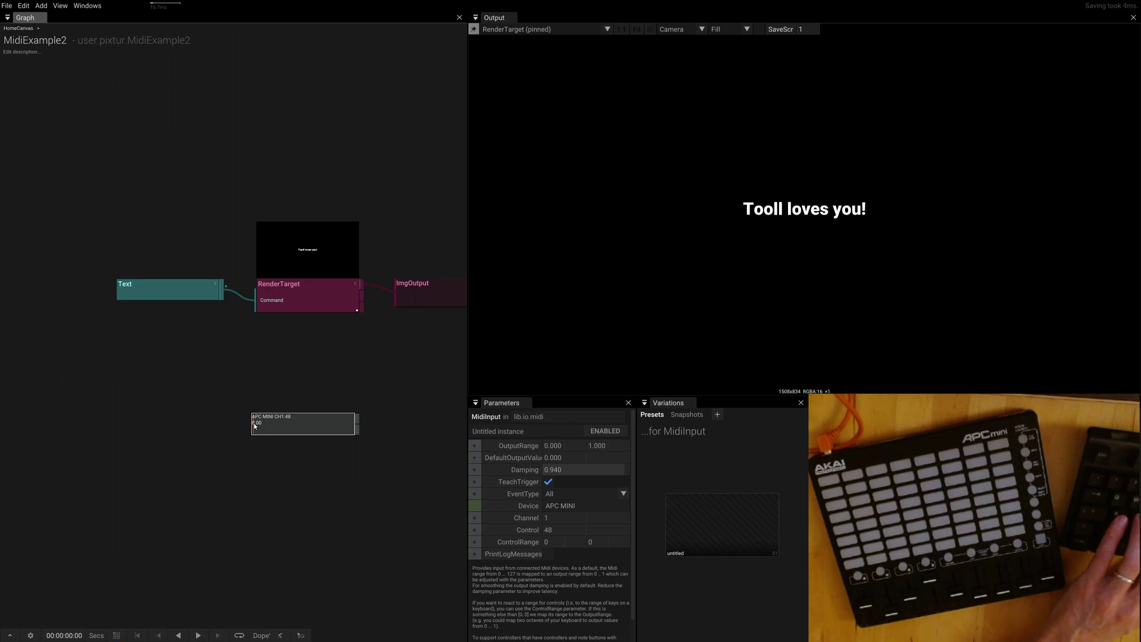
drag(356, 423, 116, 300)
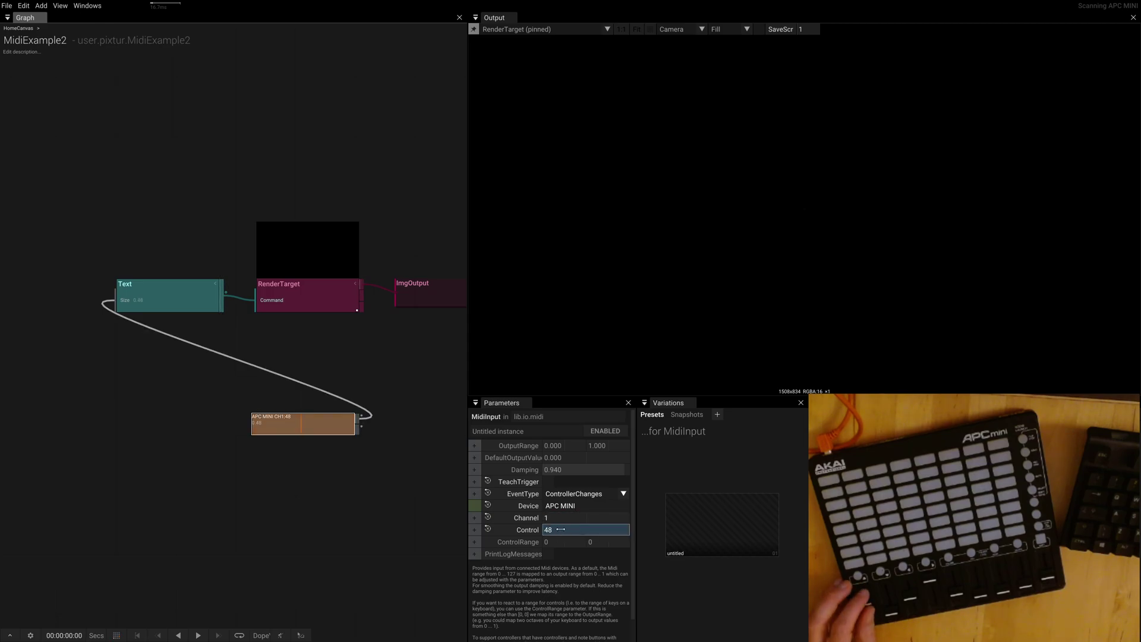
Set the upper OutputRange limit of the MidiInput driving the text size to 1000.
click(618, 443)
text(1000)
key(Return)
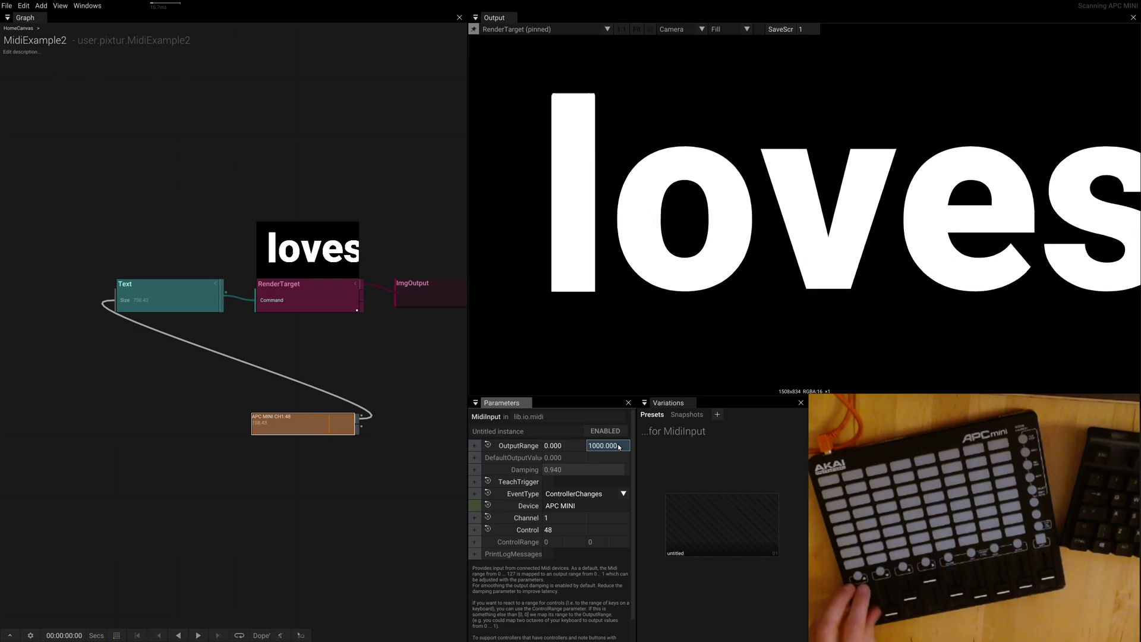
Rearrange the graph so the MidiInput operator sits directly in front of Text.
click(324, 297)
key(ctrl+z)
scroll(325, 297, down, 3)
click(317, 330)
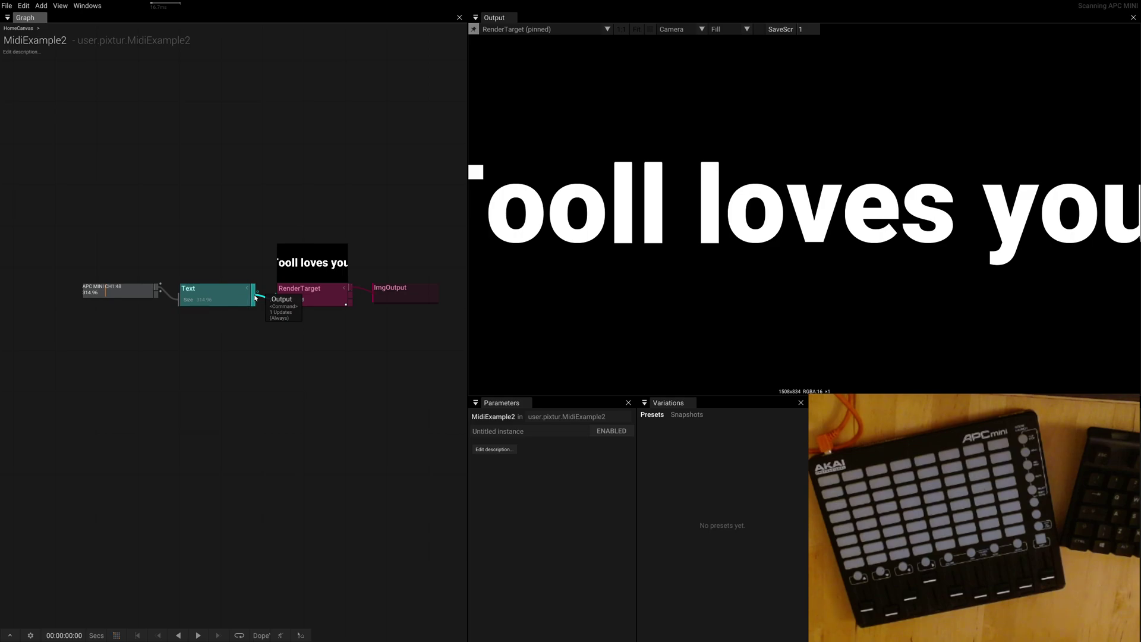
Insert a Transform operator between Text and RenderTarget.
click(217, 297)
click(282, 318)
click(221, 300)
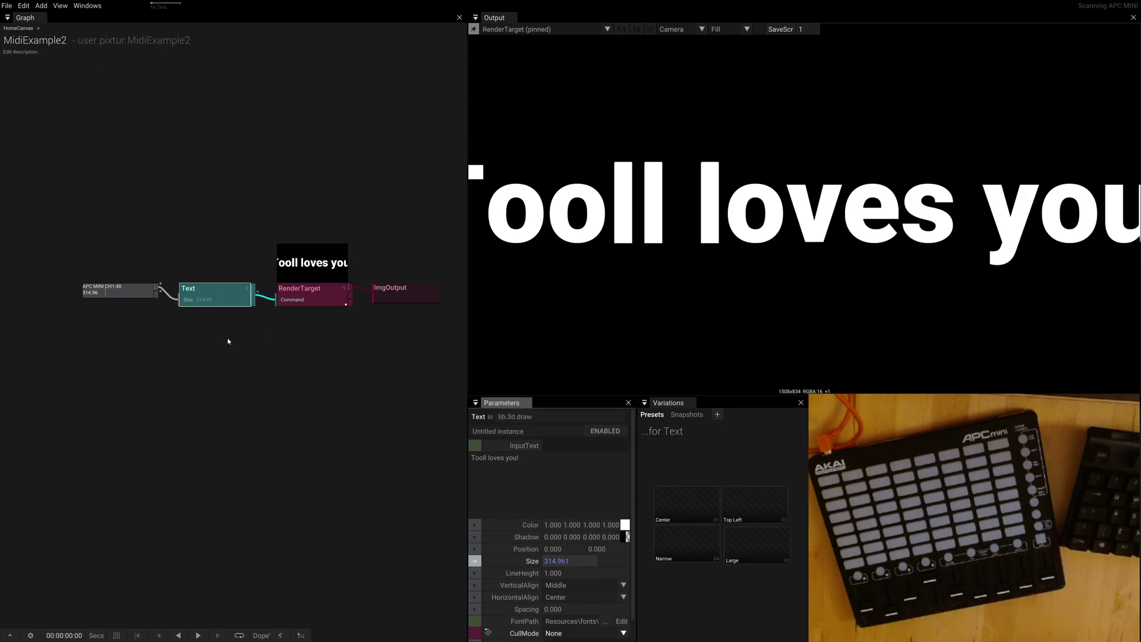
click(252, 301)
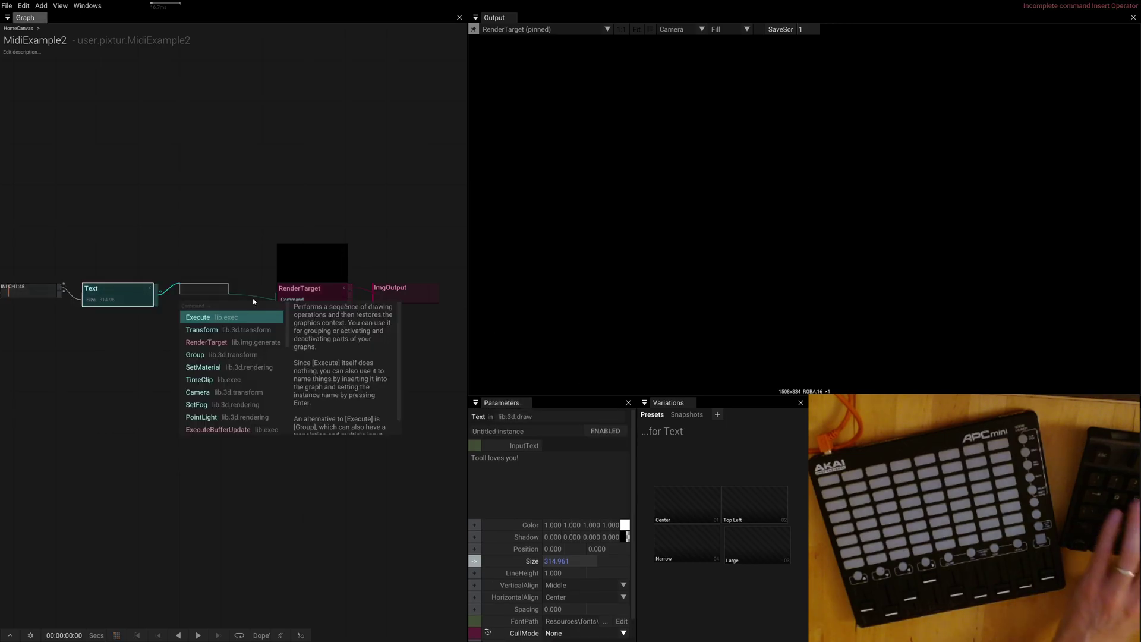
text(tra)
key(Return)
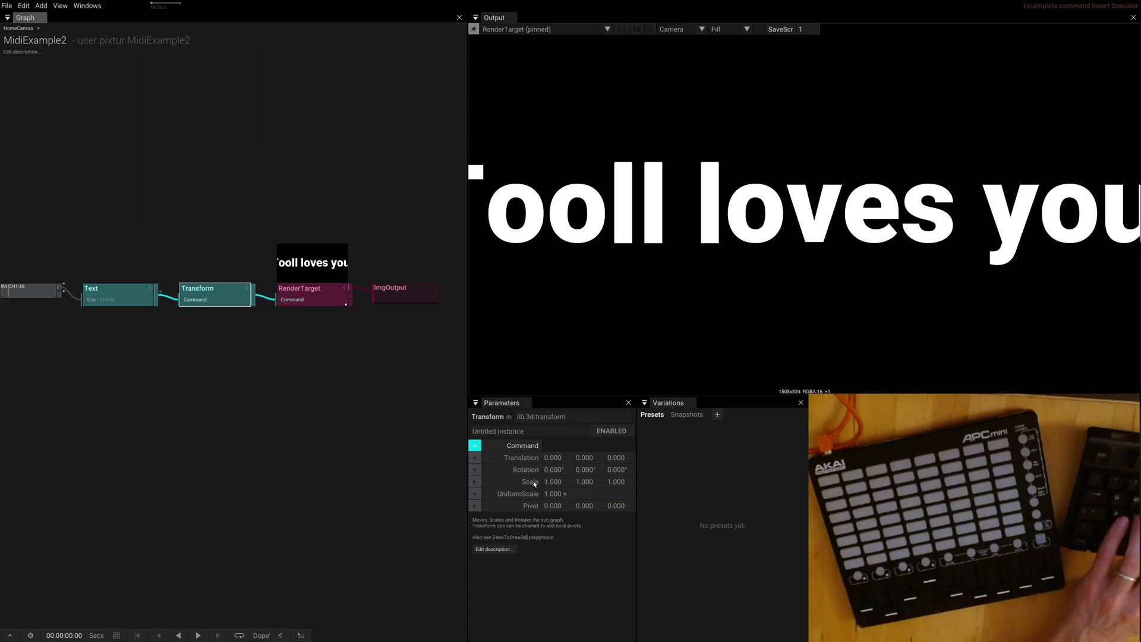
Try a Z rotation of 5° on Transform and feed its Rotation from a new Float3ToVector3 operator placed below Text.
mouse_move(620, 470)
mouse_down()
mouse_move(629, 502)
mouse_move(671, 484)
mouse_move(624, 416)
mouse_move(620, 492)
mouse_up()
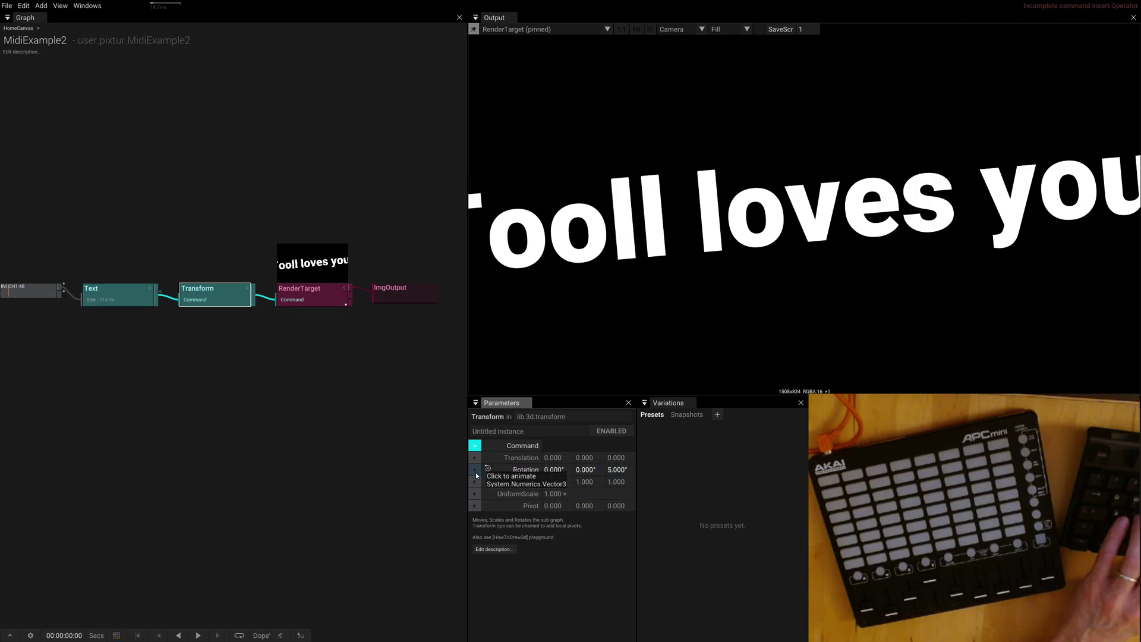
drag(476, 474, 150, 378)
text(midi)
key(BackSpace)
key(BackSpace)
key(BackSpace)
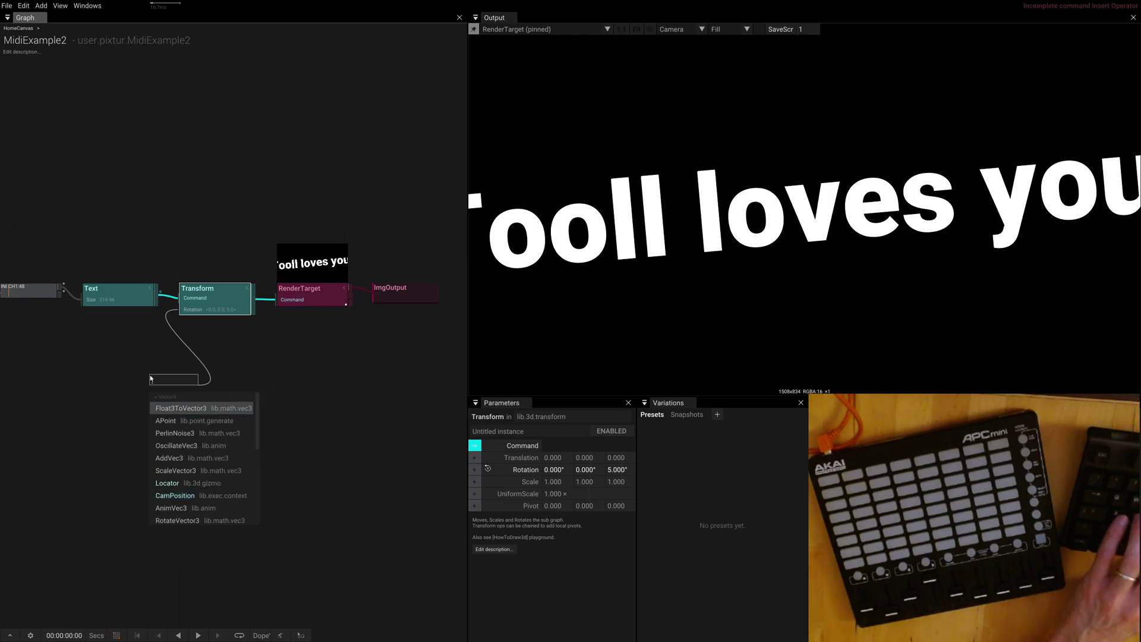
key(Return)
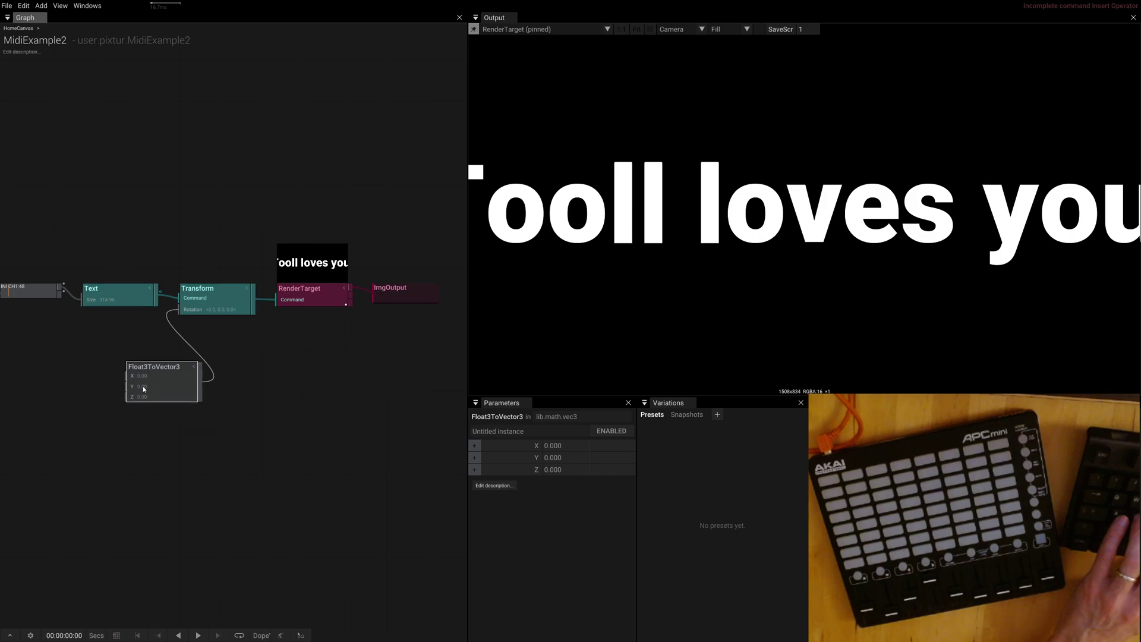
drag(144, 389, 119, 365)
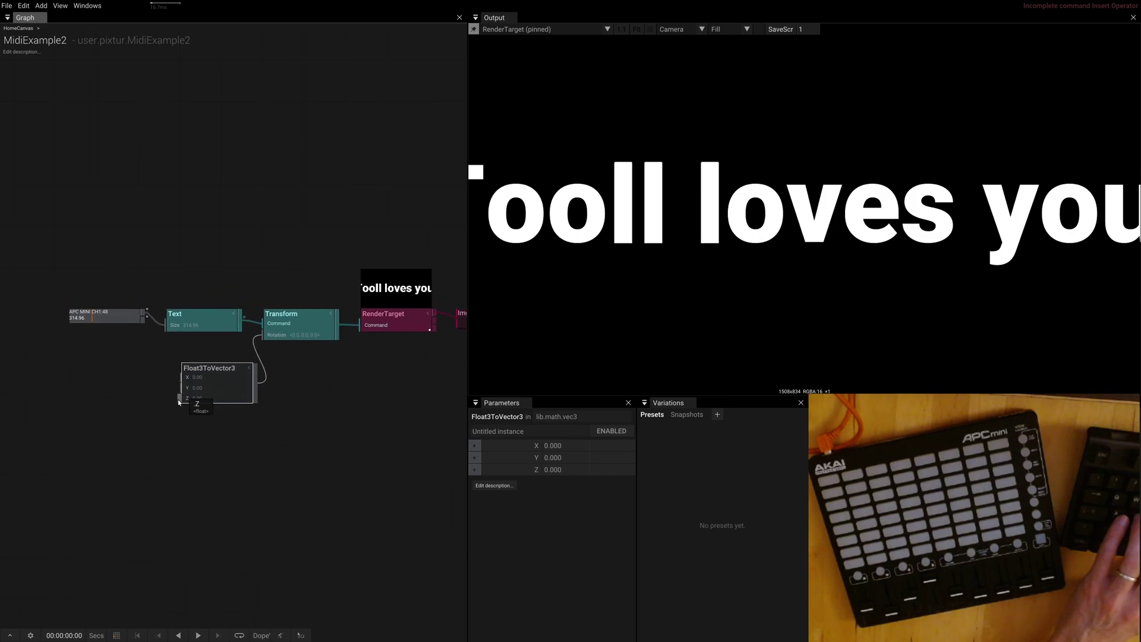
Add a second MidiInput operator connected to the Z input of Float3ToVector3.
drag(96, 402, 96, 403)
text(midi)
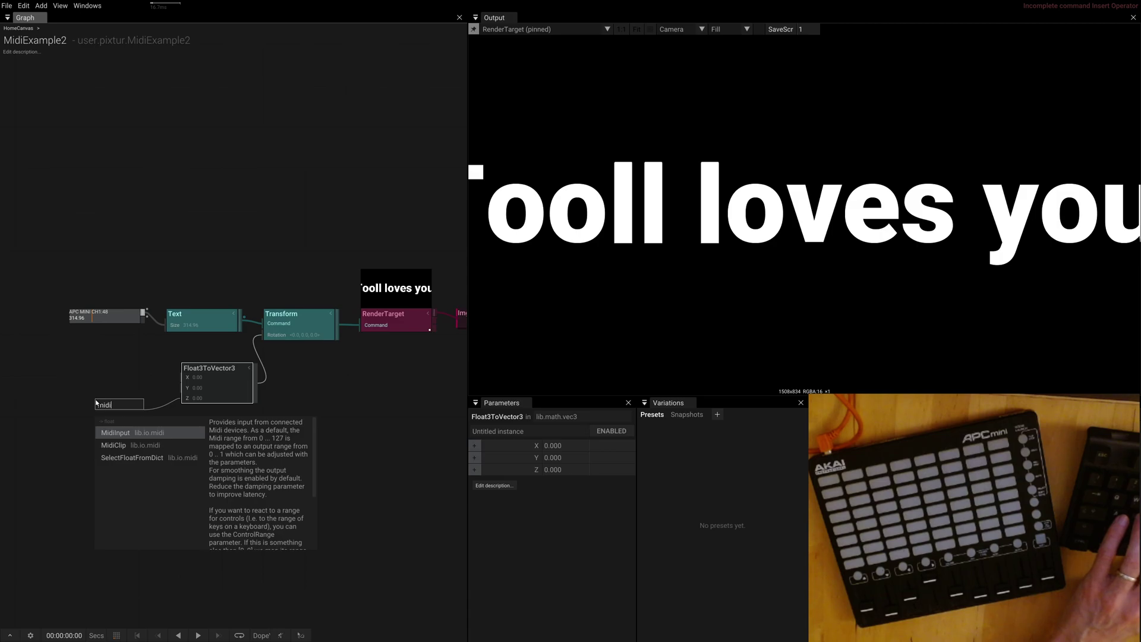
key(Return)
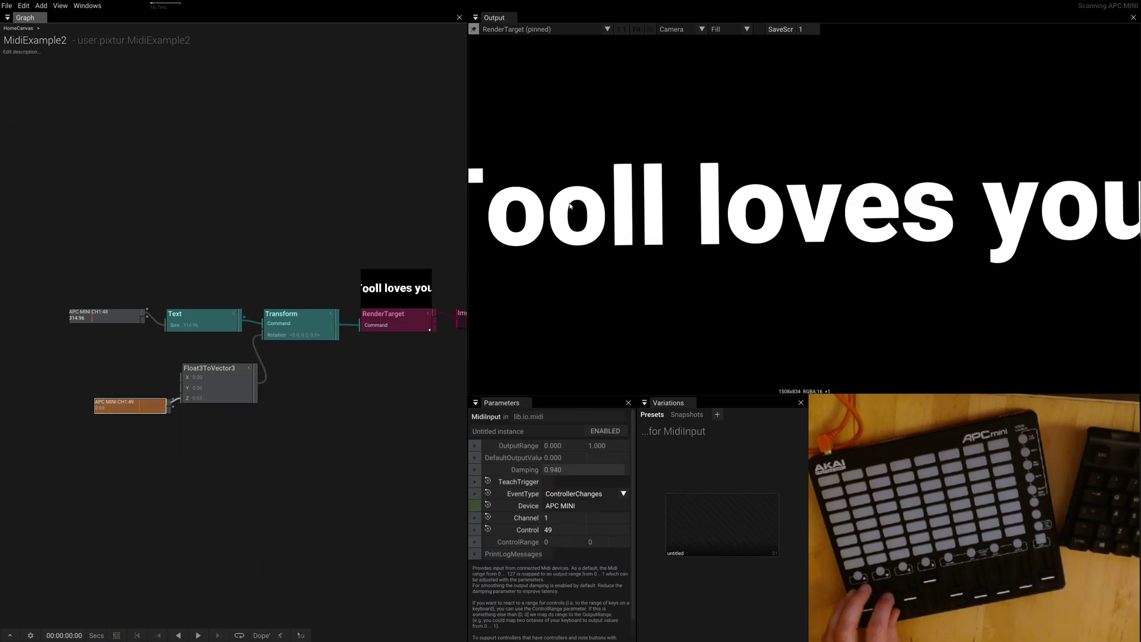
Set the OutputRange of the MidiInput driving the rotation to -90 through 90.
click(563, 445)
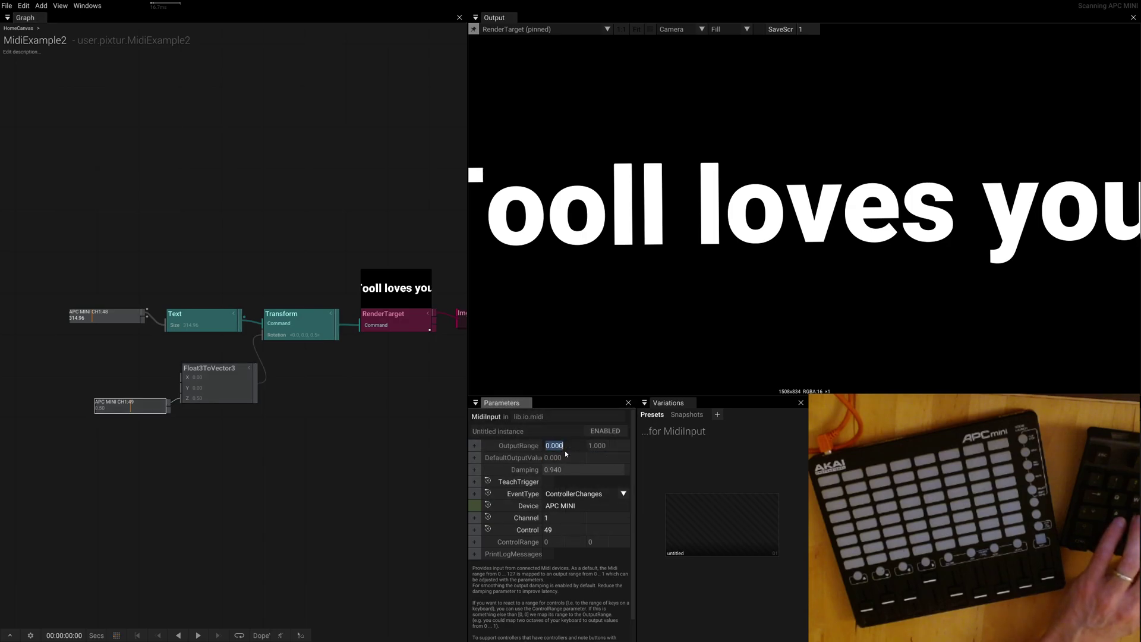
text(-90)
key(Tab)
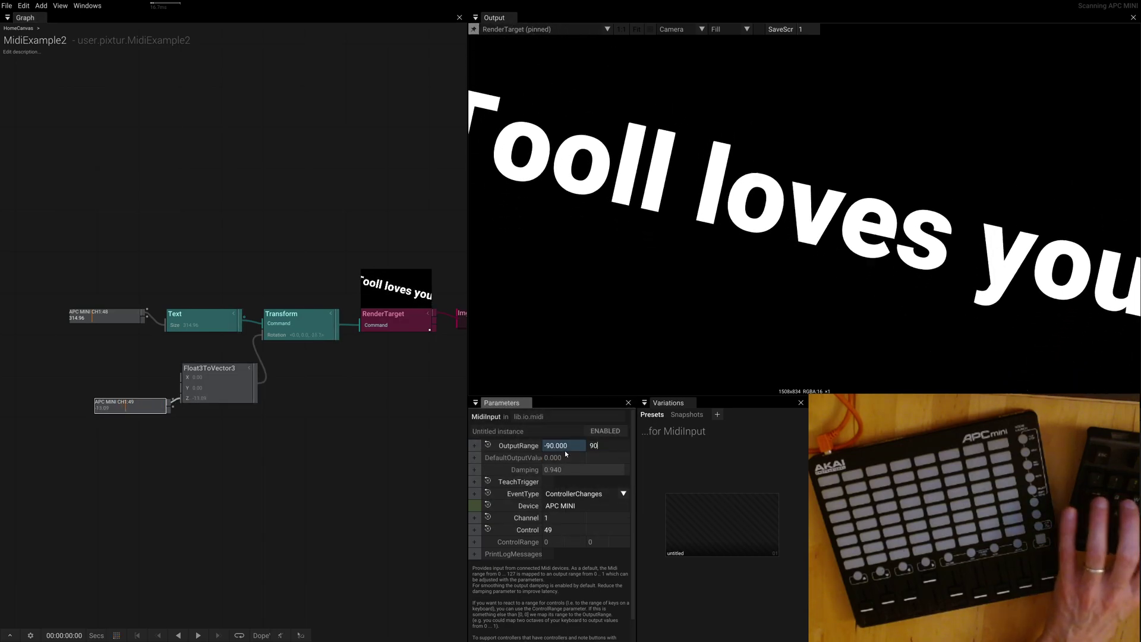
text(90)
key(Return)
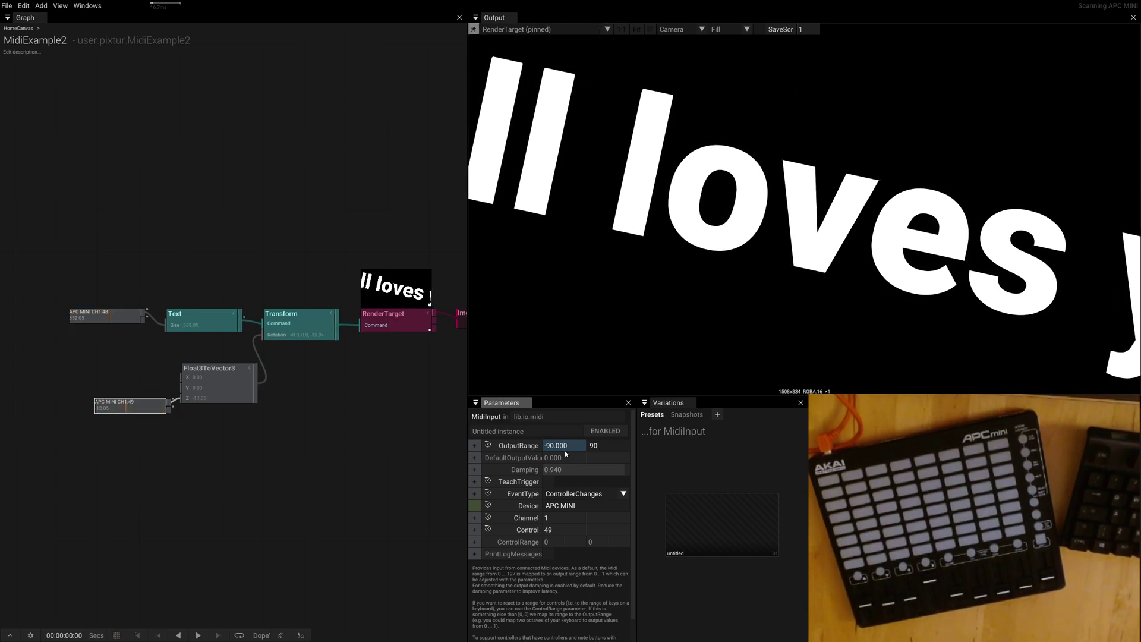
click(564, 450)
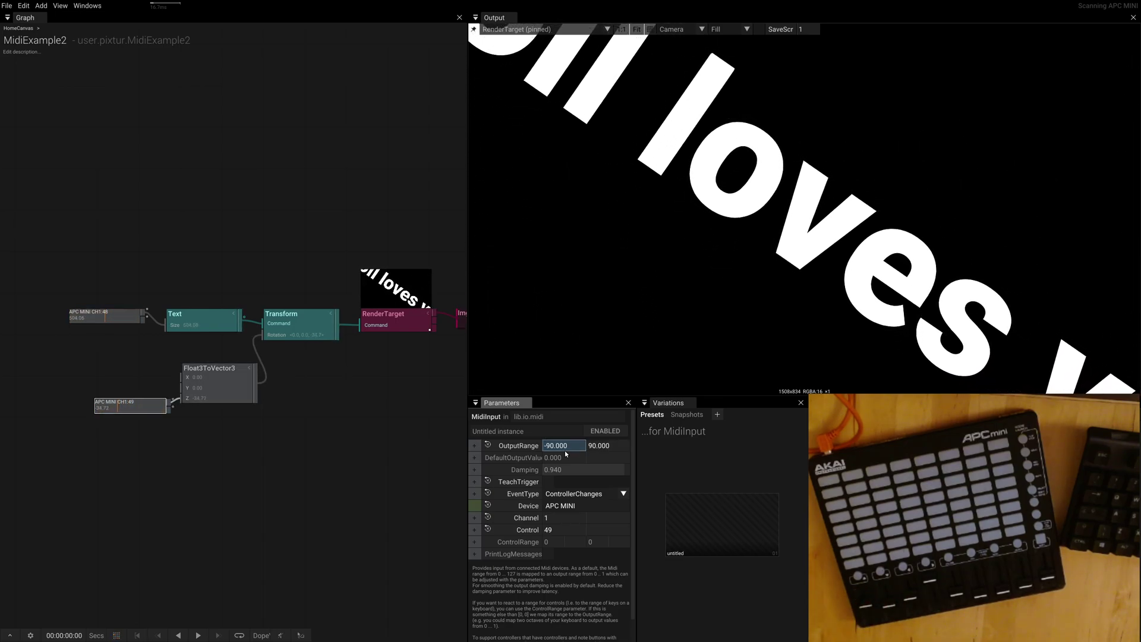
Try a Damping of 0 on the rotation MidiInput and reset it to the default.
click(559, 469)
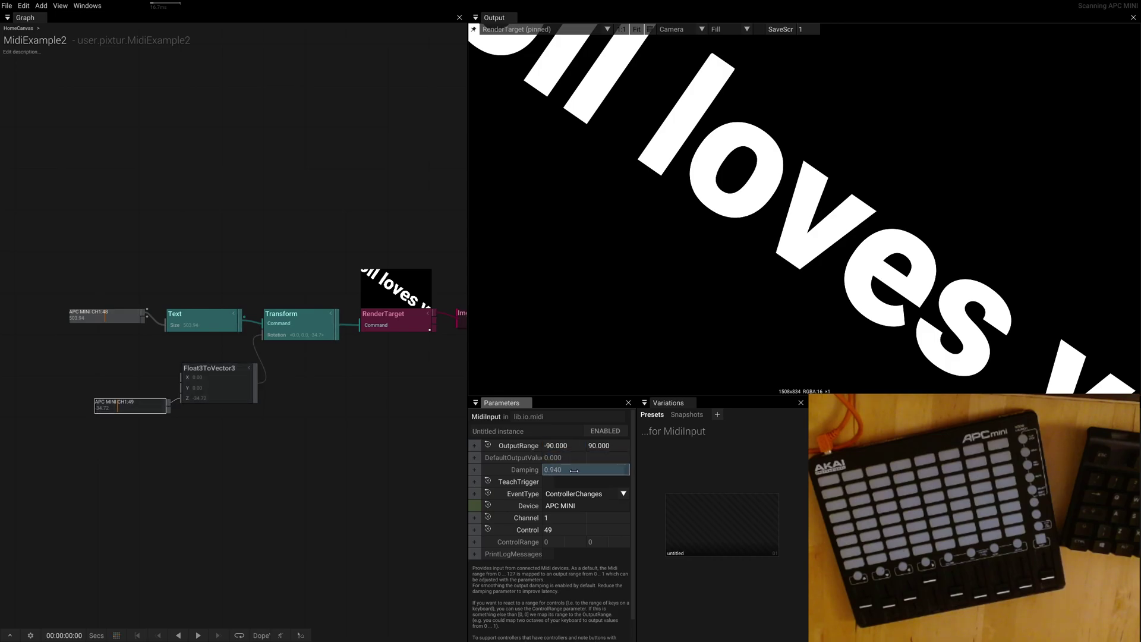
click(573, 470)
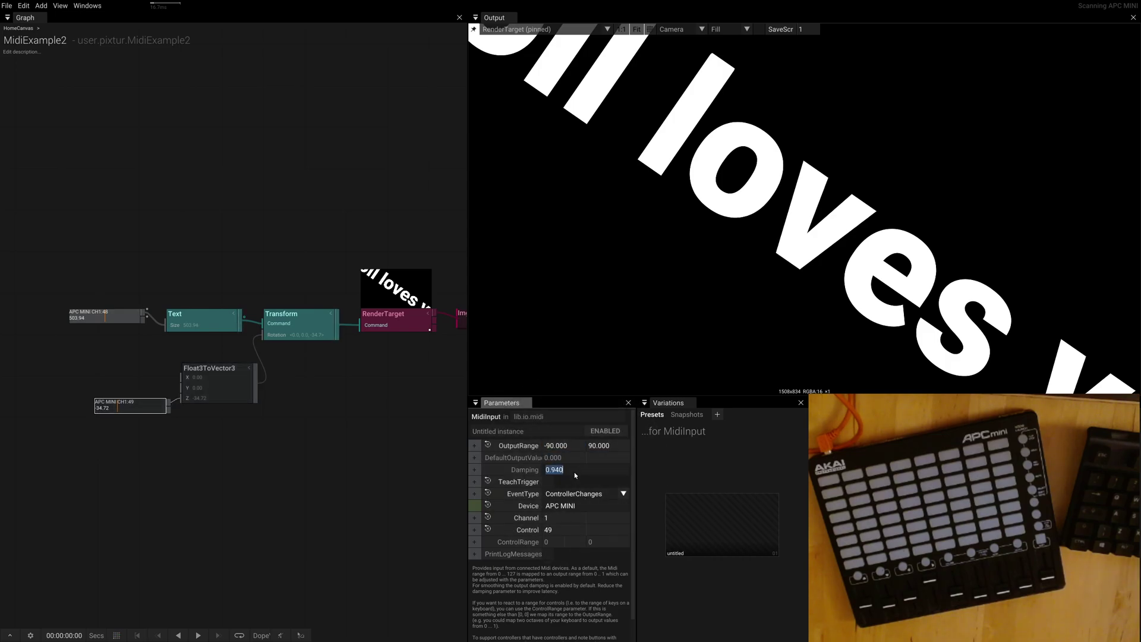
text(0)
key(Return)
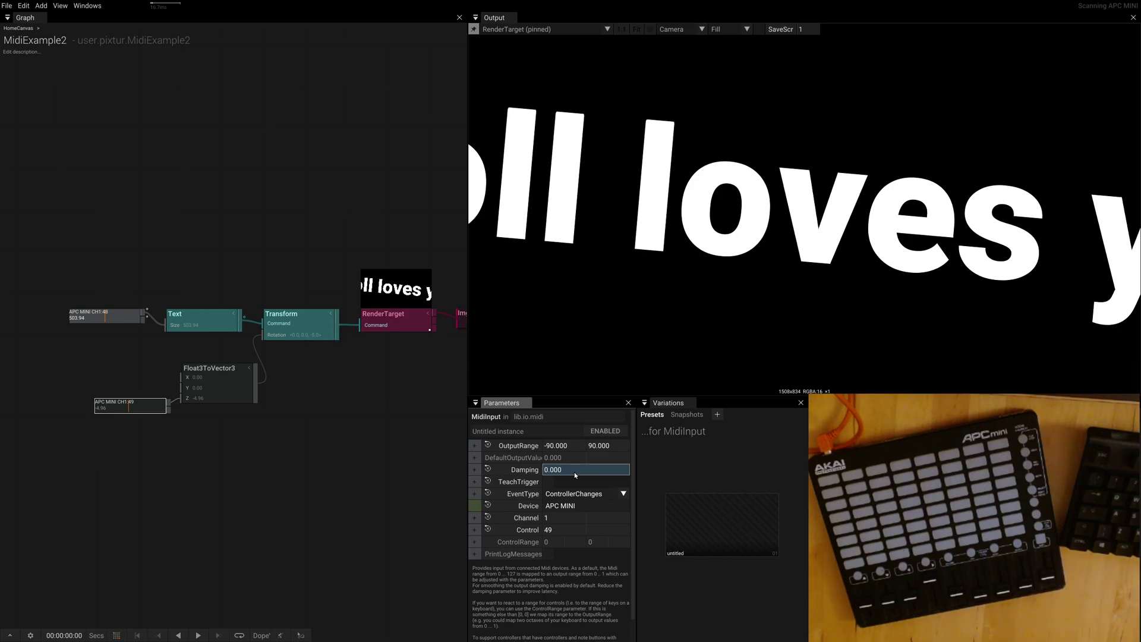
click(523, 472)
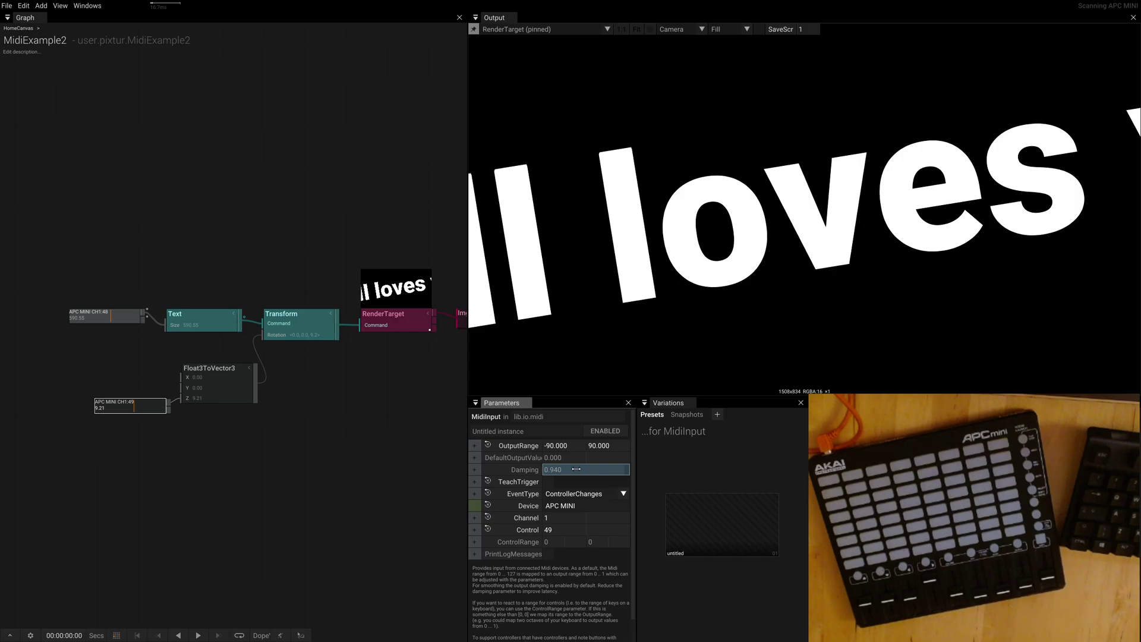
scroll(404, 471, down, 2)
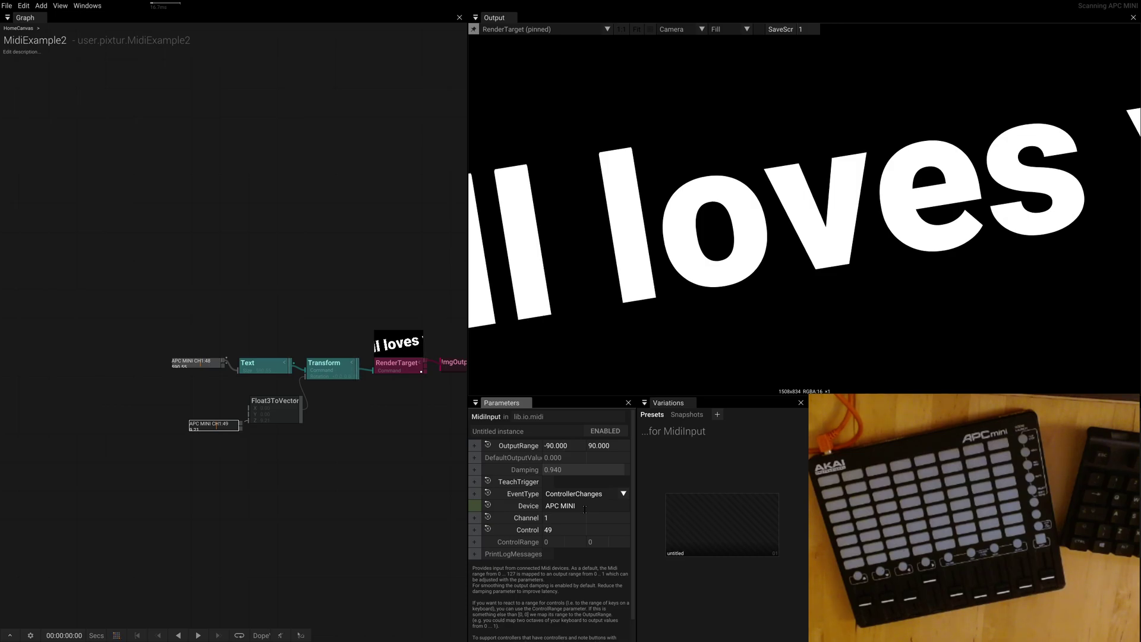
drag(361, 467, 234, 447)
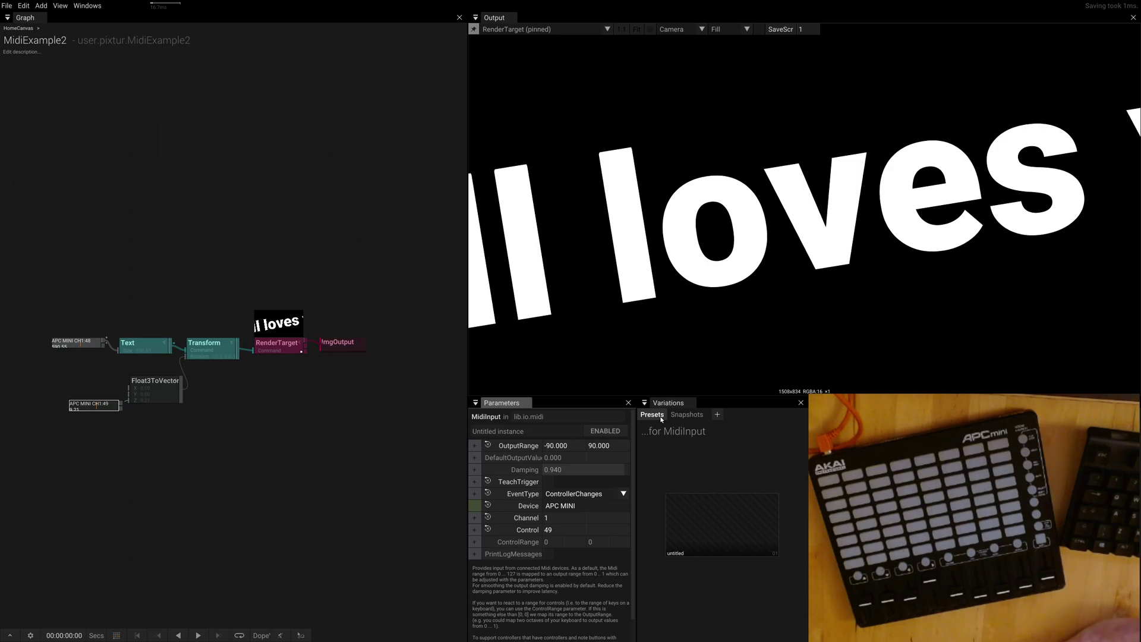
scroll(319, 379, up, 2)
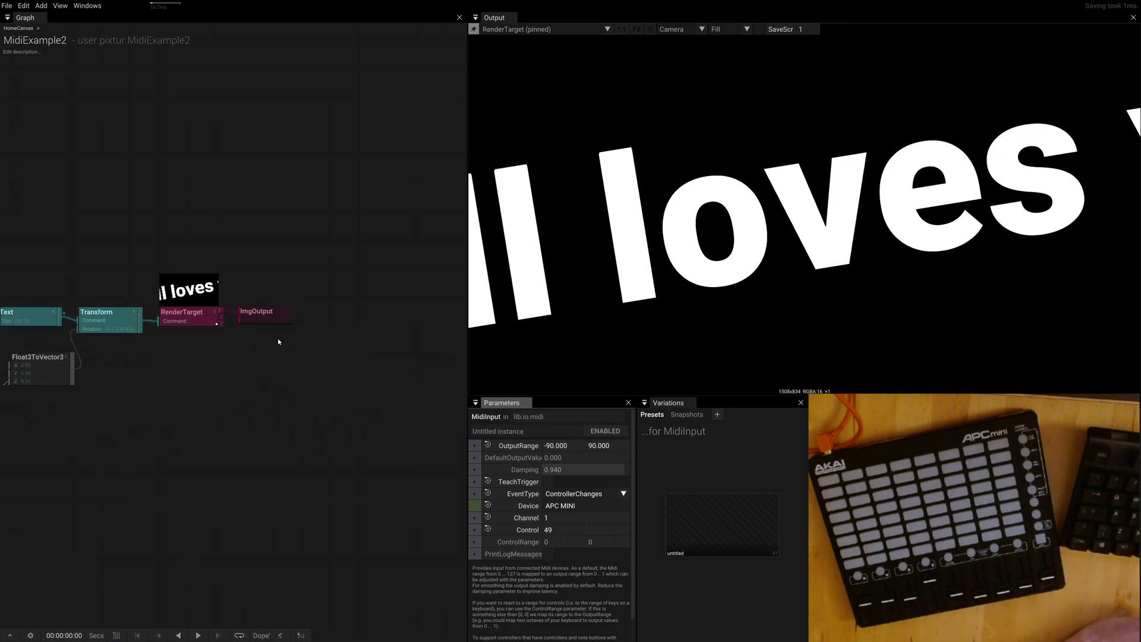
Move ImgOutput away from RenderTarget and insert a Displace operator between the two.
scroll(229, 311, down, 2)
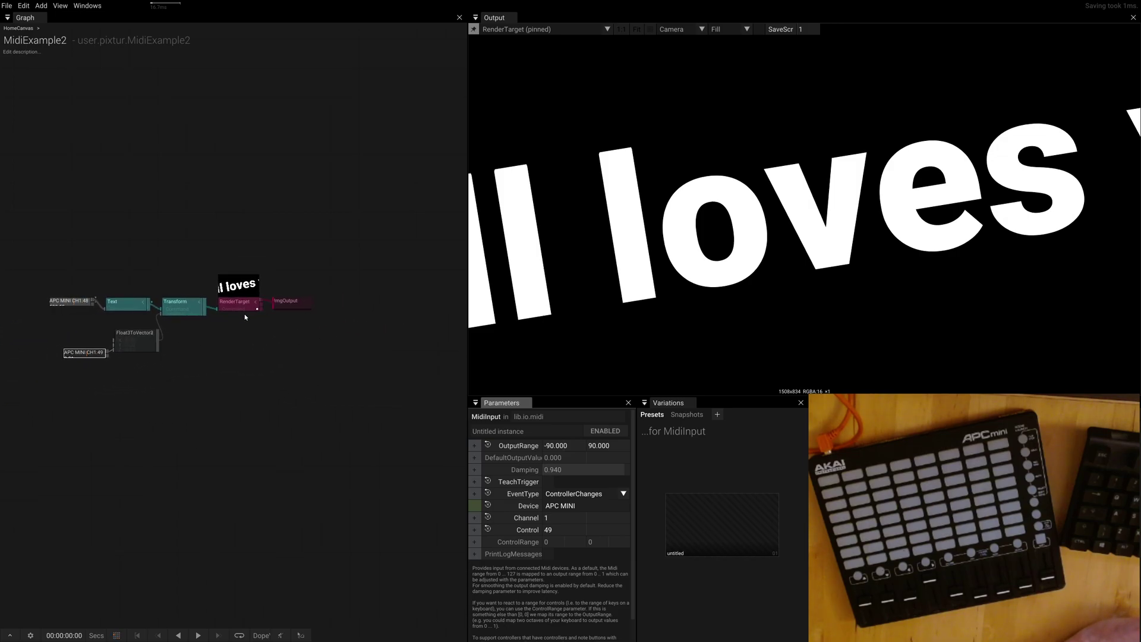
drag(284, 308, 281, 274)
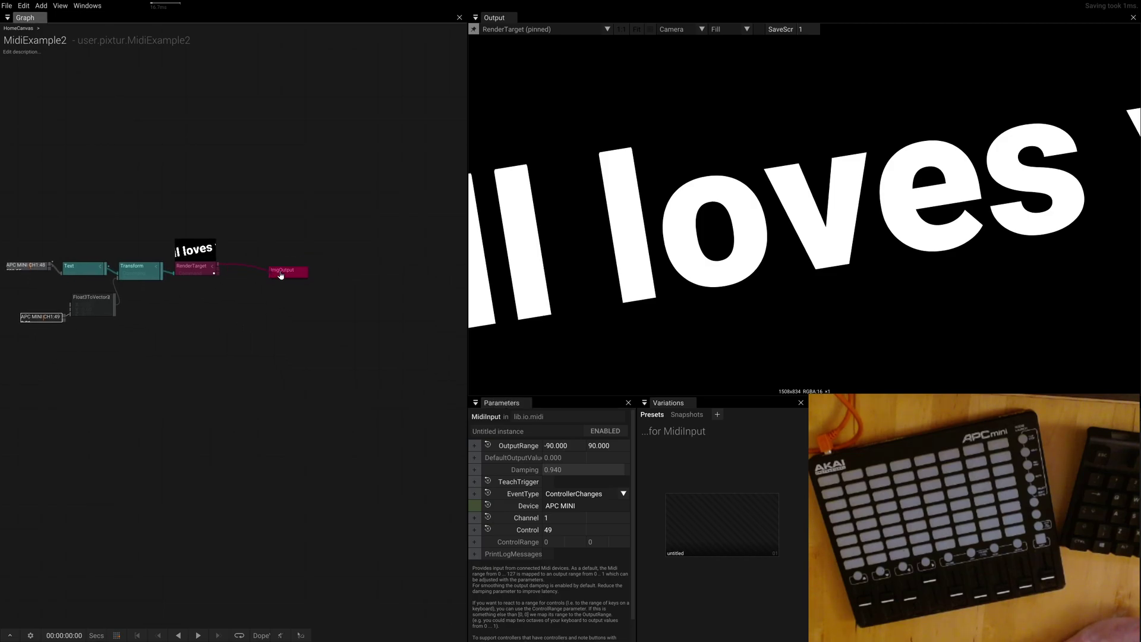
click(217, 265)
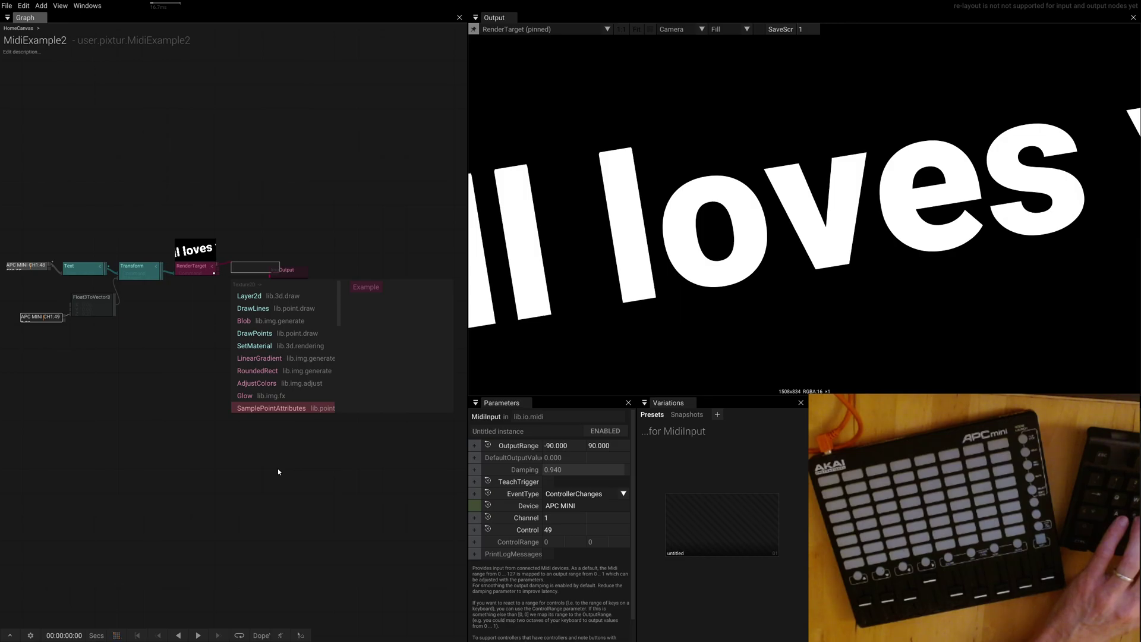
text(displace)
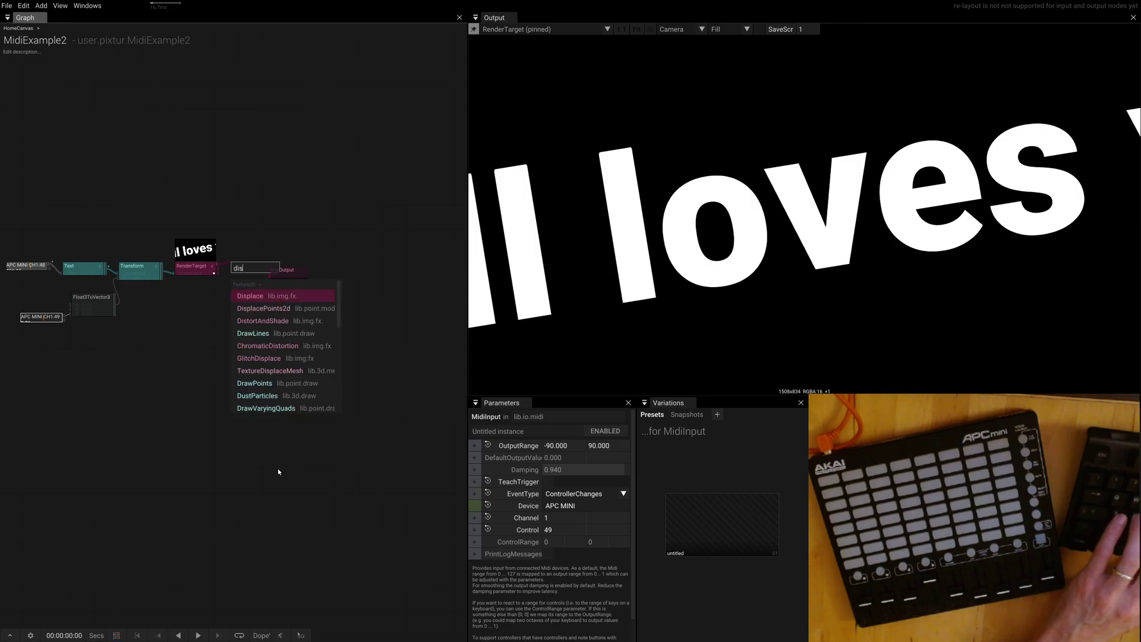
key(Return)
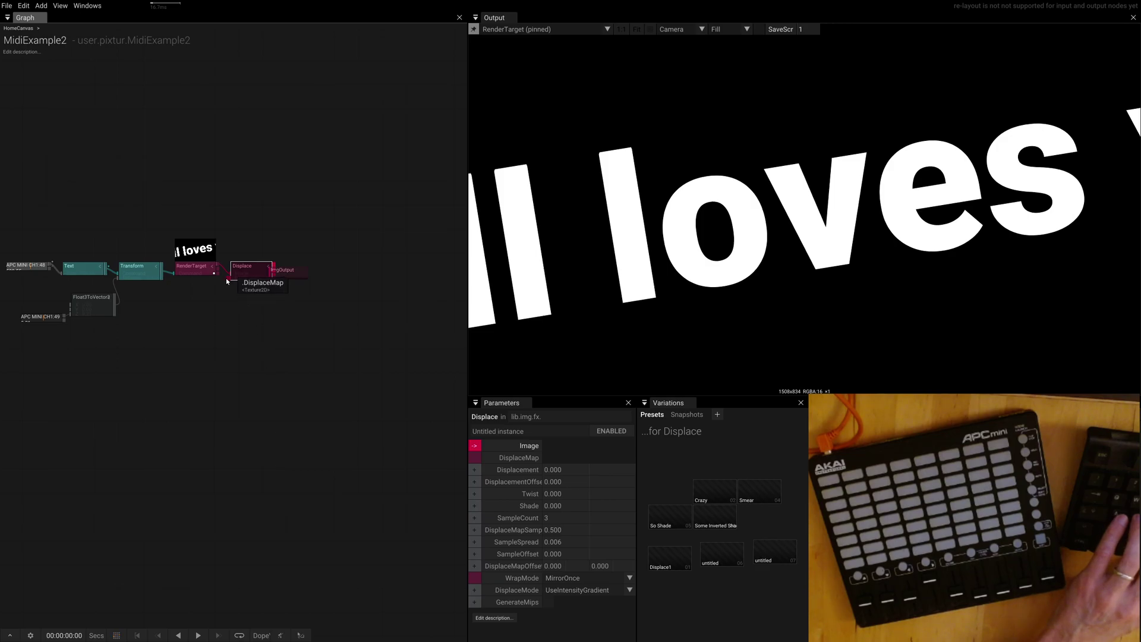
Add a FractalNoise operator below RenderTarget, connected to the DisplaceMap input of Displace.
drag(216, 265, 178, 359)
text(fractal)
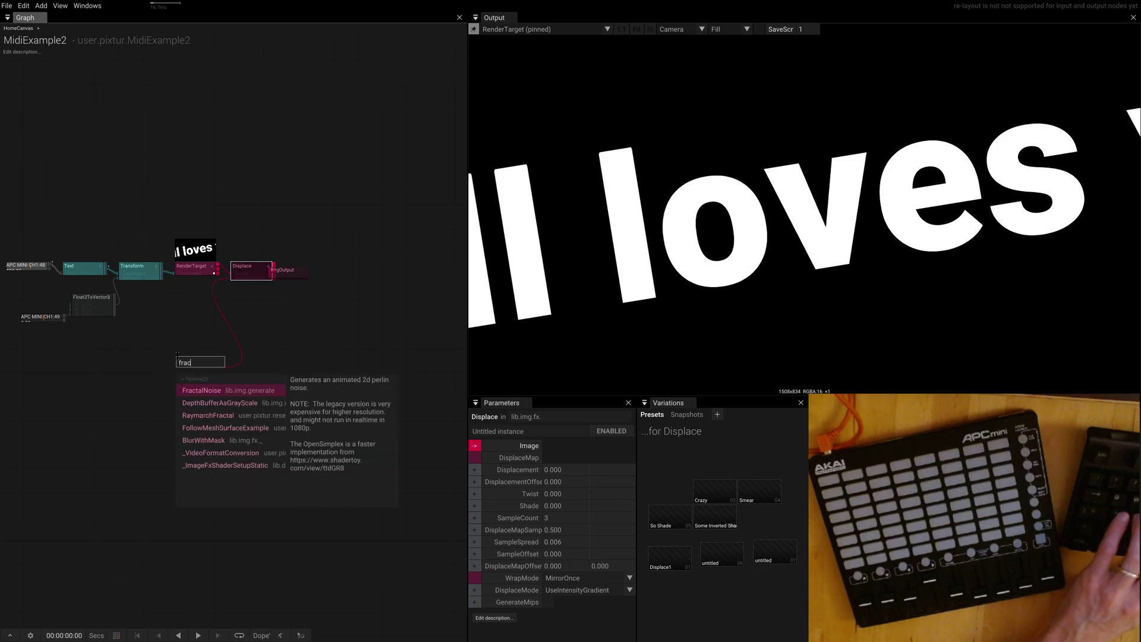
key(Return)
Move ImgOutput clear of Displace and pin the output view to MidiExample2 instead of RenderTarget.
drag(292, 277, 356, 269)
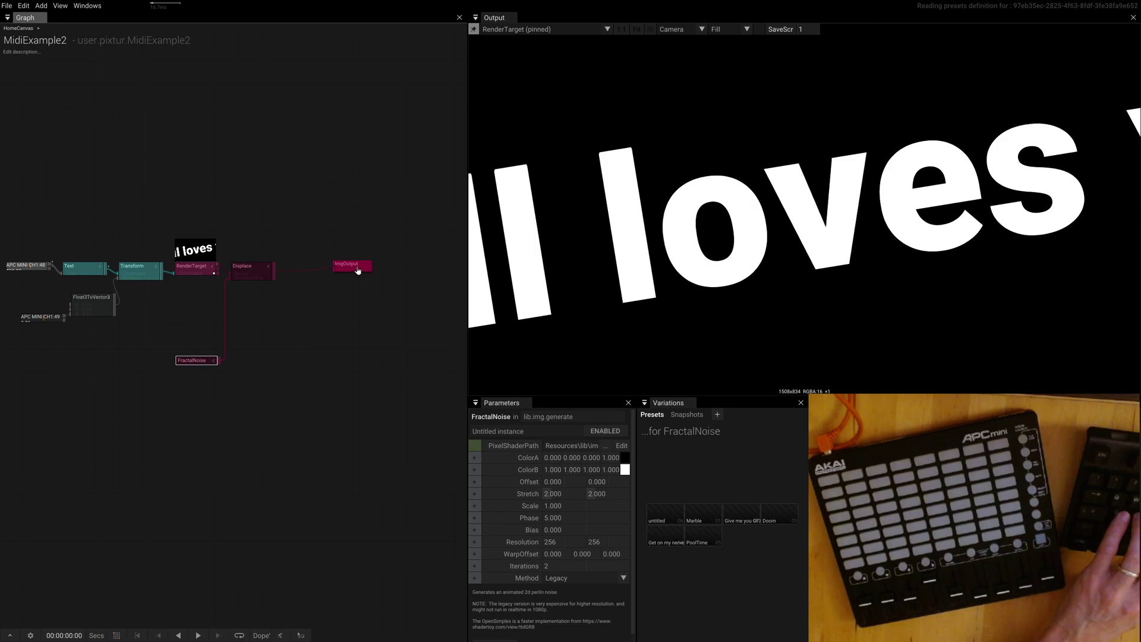
click(353, 273)
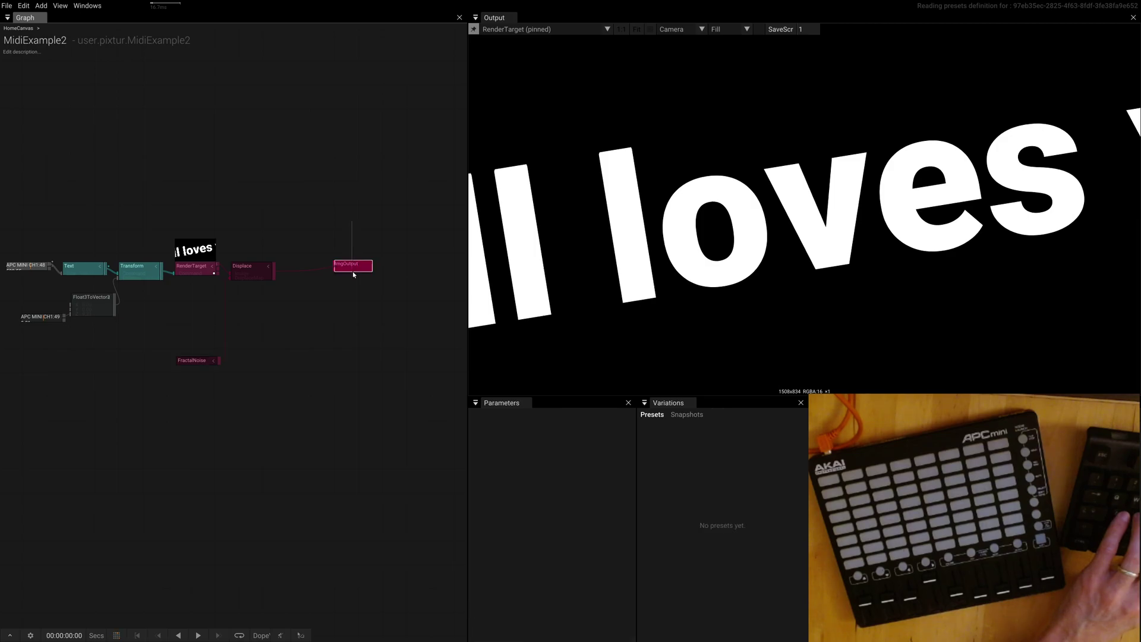
click(473, 29)
click(454, 86)
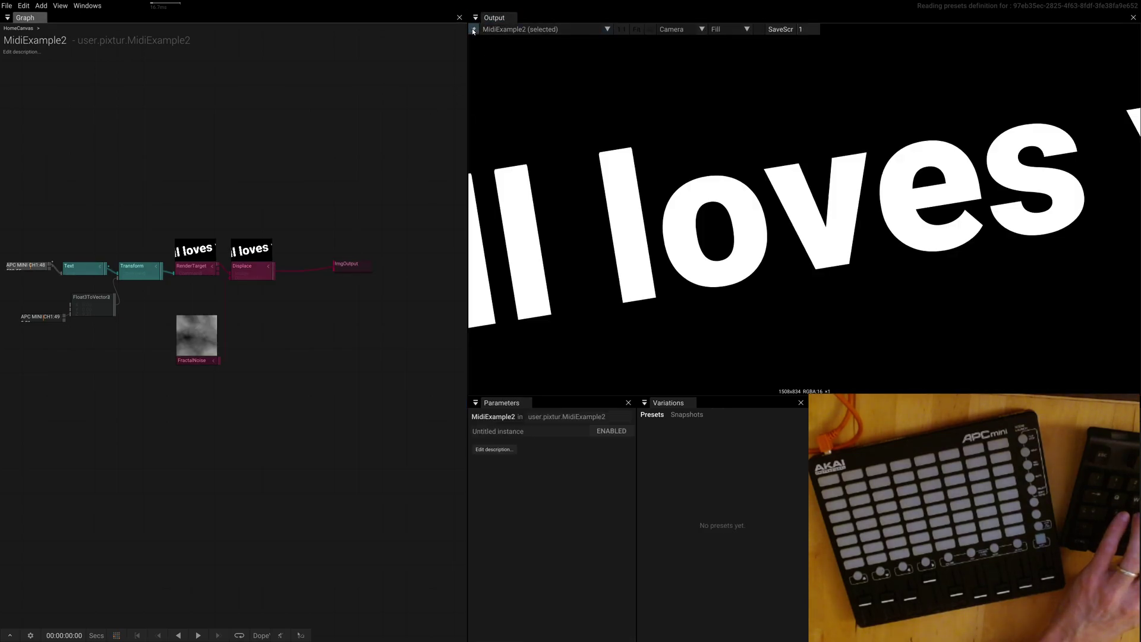
click(473, 29)
Set the Displacement of the Displace operator to 0.7.
scroll(317, 229, up, 2)
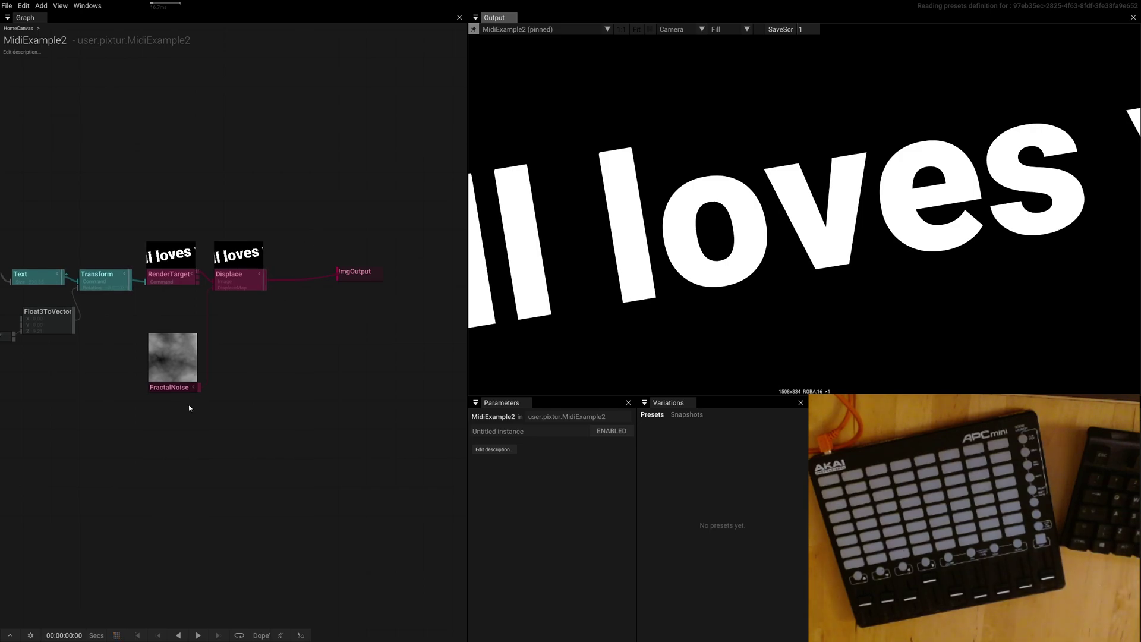
click(249, 266)
drag(568, 469, 512, 525)
drag(507, 582, 514, 581)
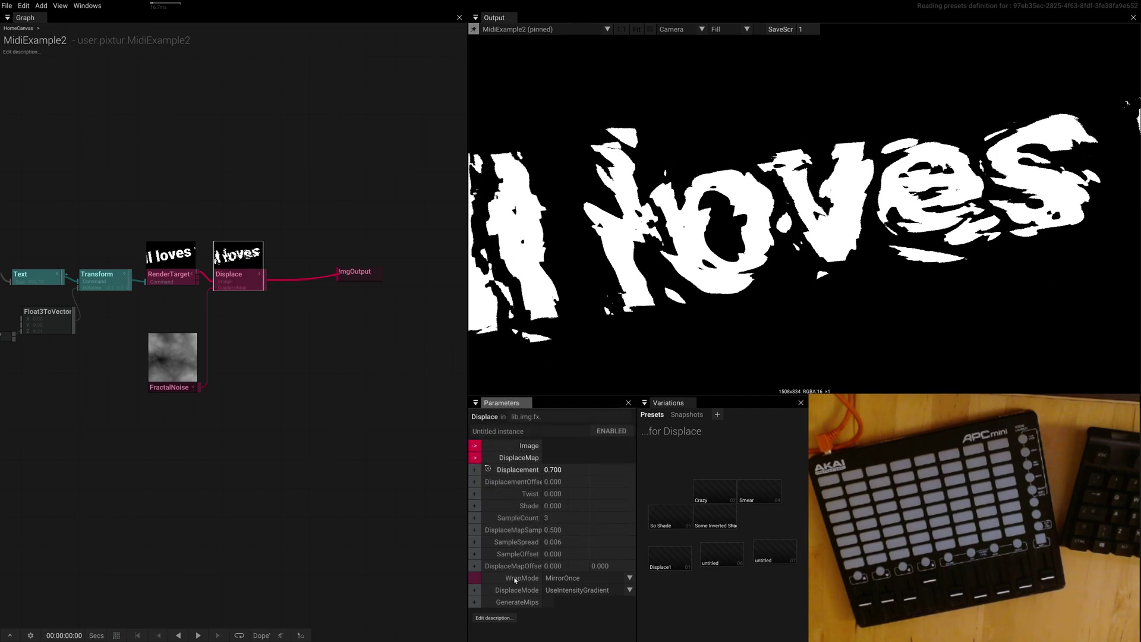
Insert a MirrorRepeat operator between Displace and ImgOutput.
click(315, 420)
click(245, 290)
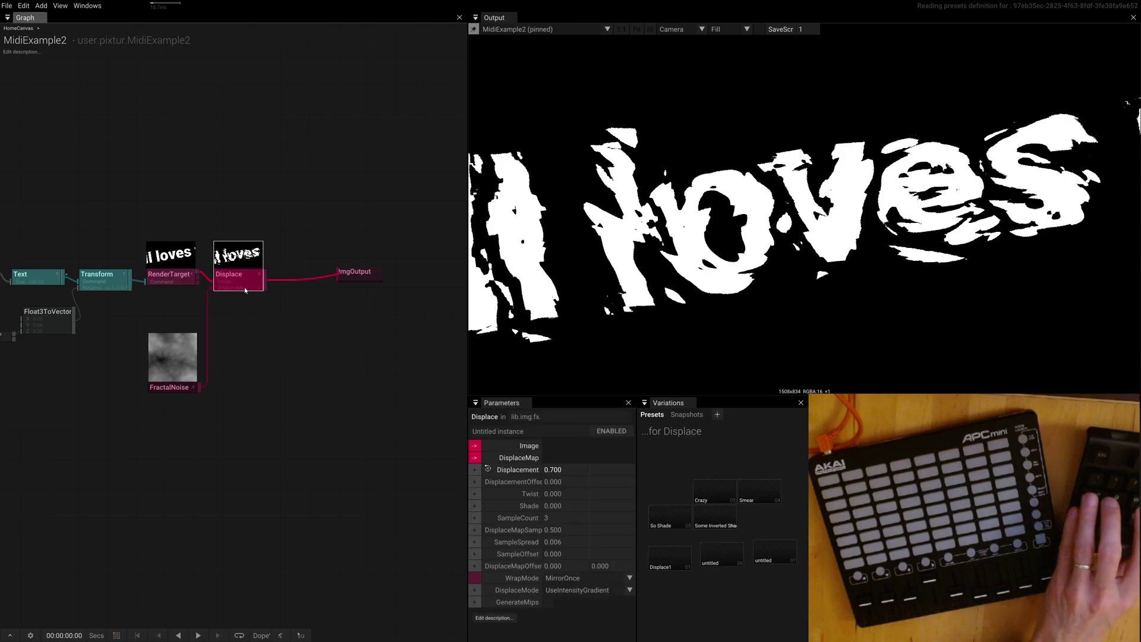
key(Tab)
text(mid)
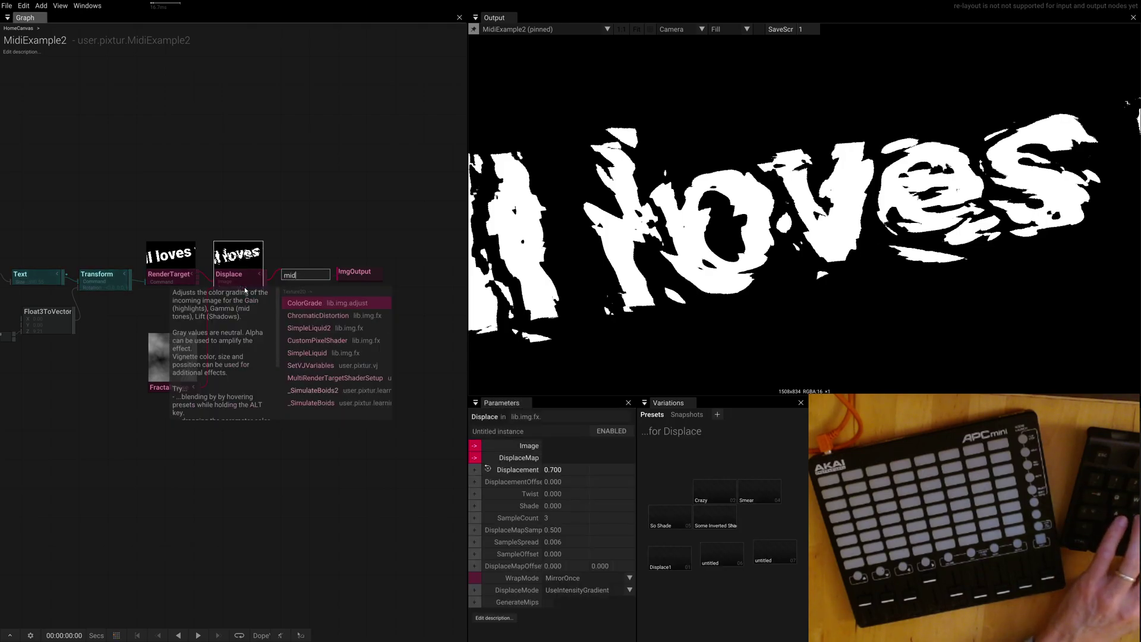
text(ror)
key(Return)
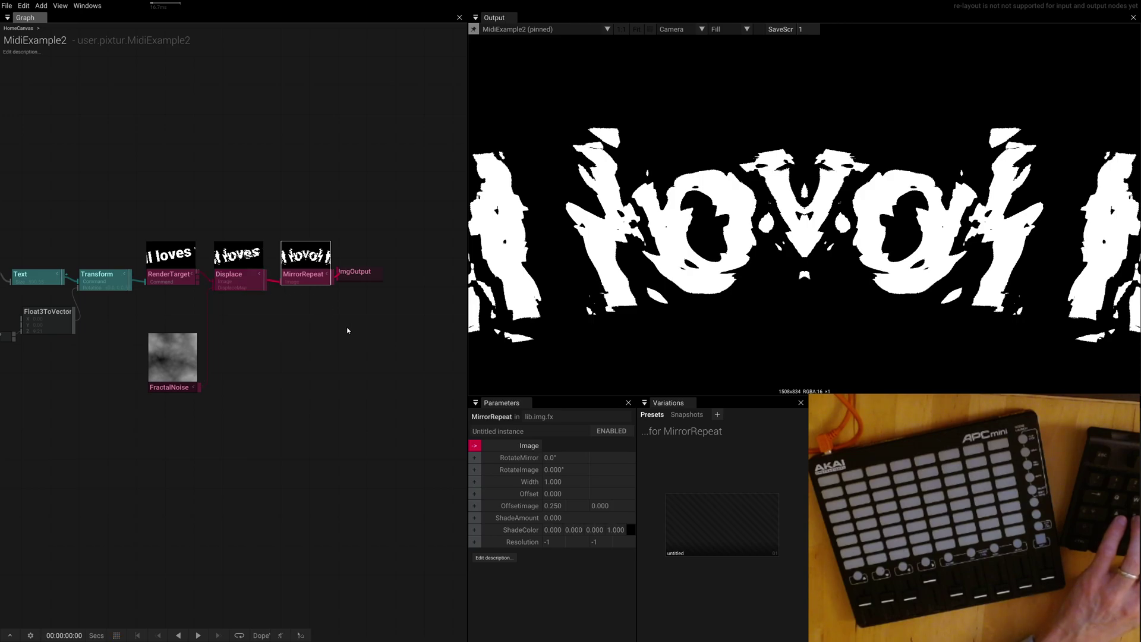
Move ImgOutput aside and insert a SortPixelGlitch operator after MirrorRepeat.
drag(350, 278, 400, 279)
key(Tab)
text(bl)
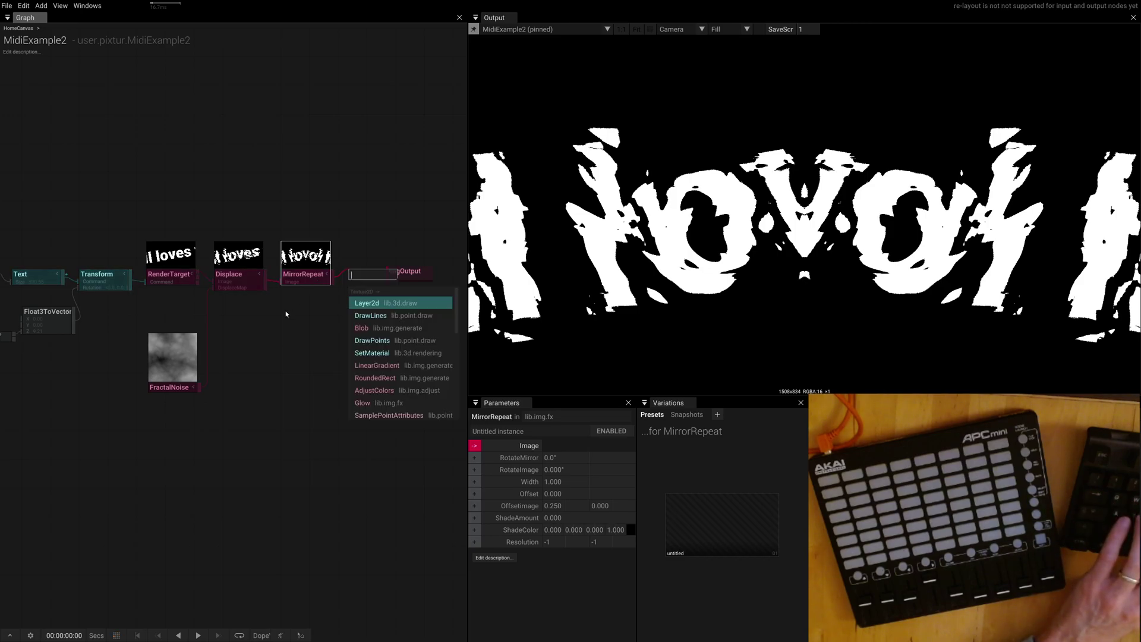
key(BackSpace)
key(BackSpace)
text(sort)
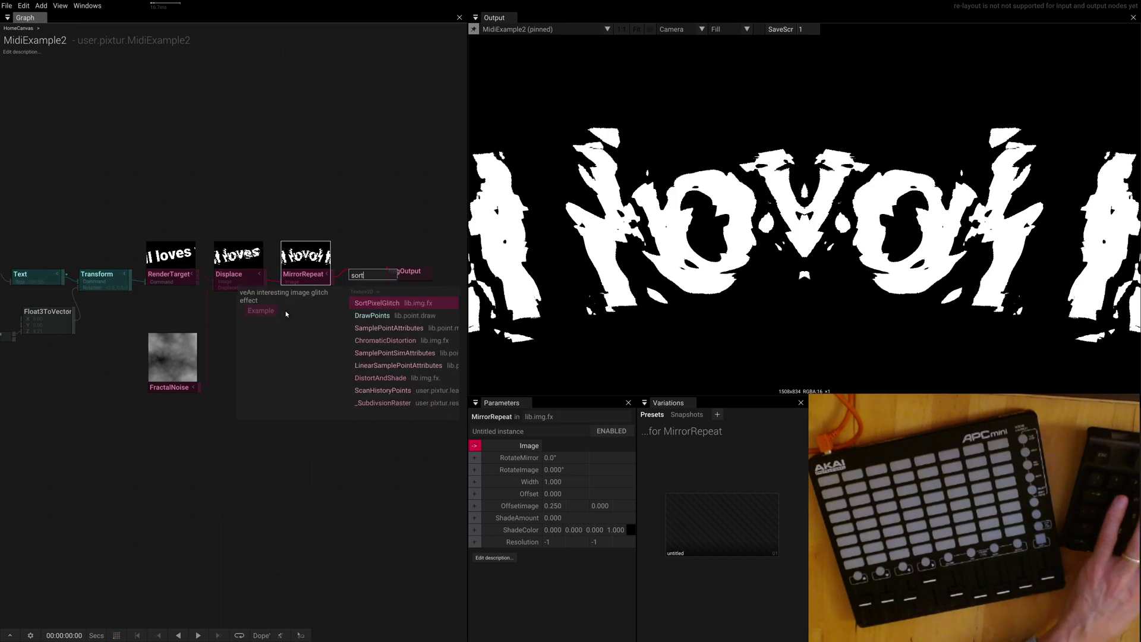
key(Return)
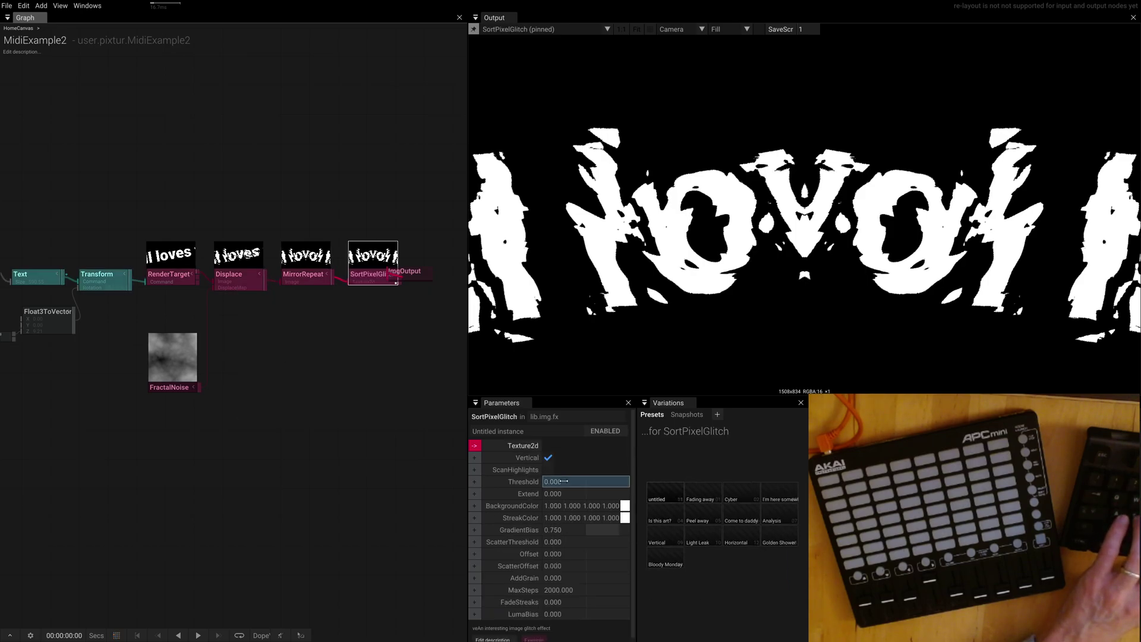
Set the SortPixelGlitch Threshold to 0.5 and move ImgOutput clear of that operator.
mouse_move(563, 481)
mouse_down()
mouse_move(547, 474)
mouse_move(573, 442)
mouse_move(526, 431)
mouse_move(511, 523)
mouse_move(558, 535)
mouse_move(557, 520)
mouse_up()
drag(219, 441, 220, 437)
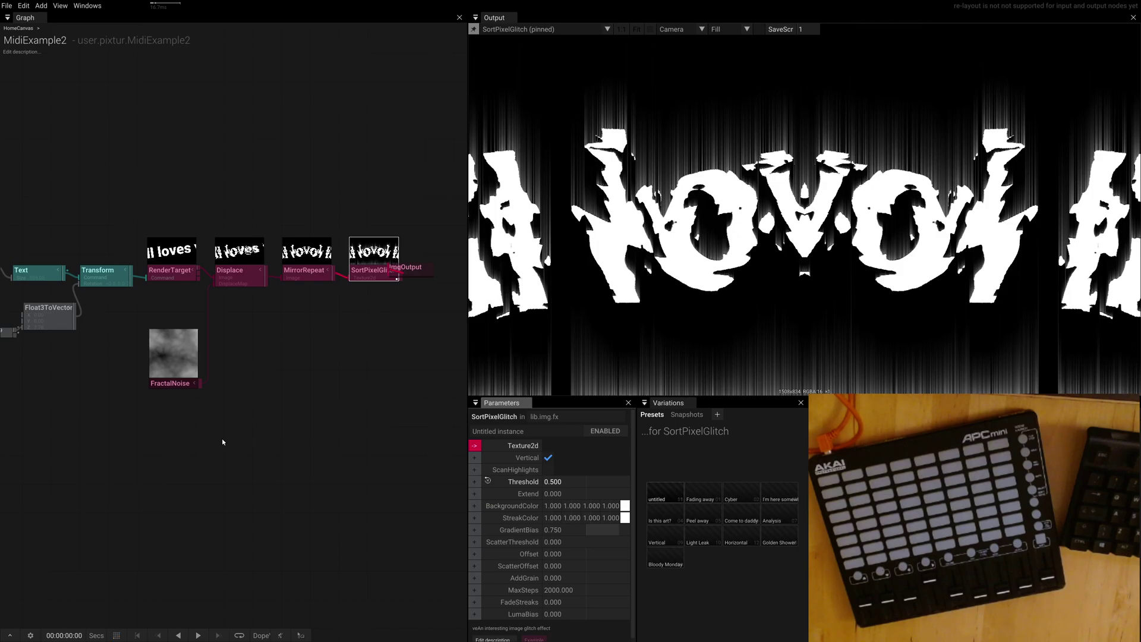
drag(407, 267, 434, 269)
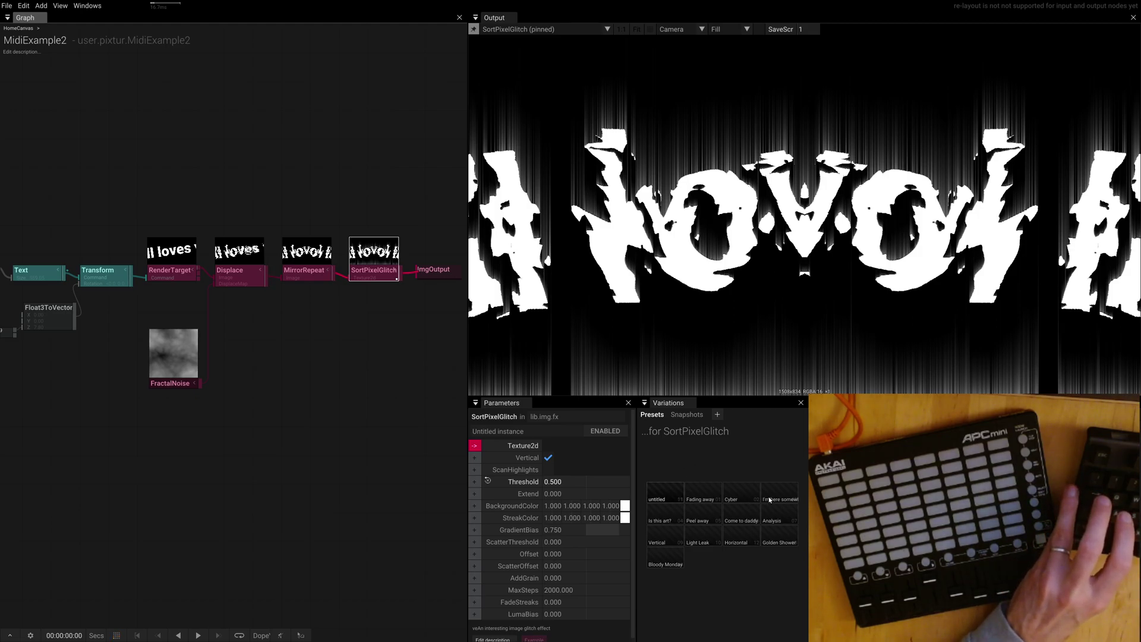
Try blends of the stored presets on SortPixelGlitch and on Displace.
drag(756, 497, 665, 559)
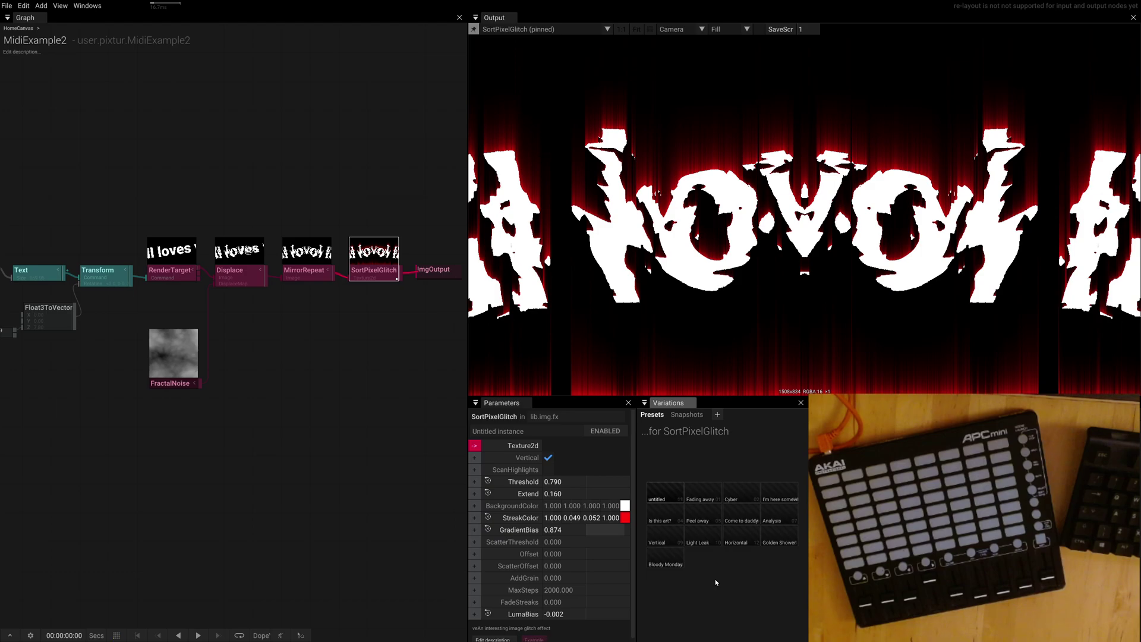
click(304, 275)
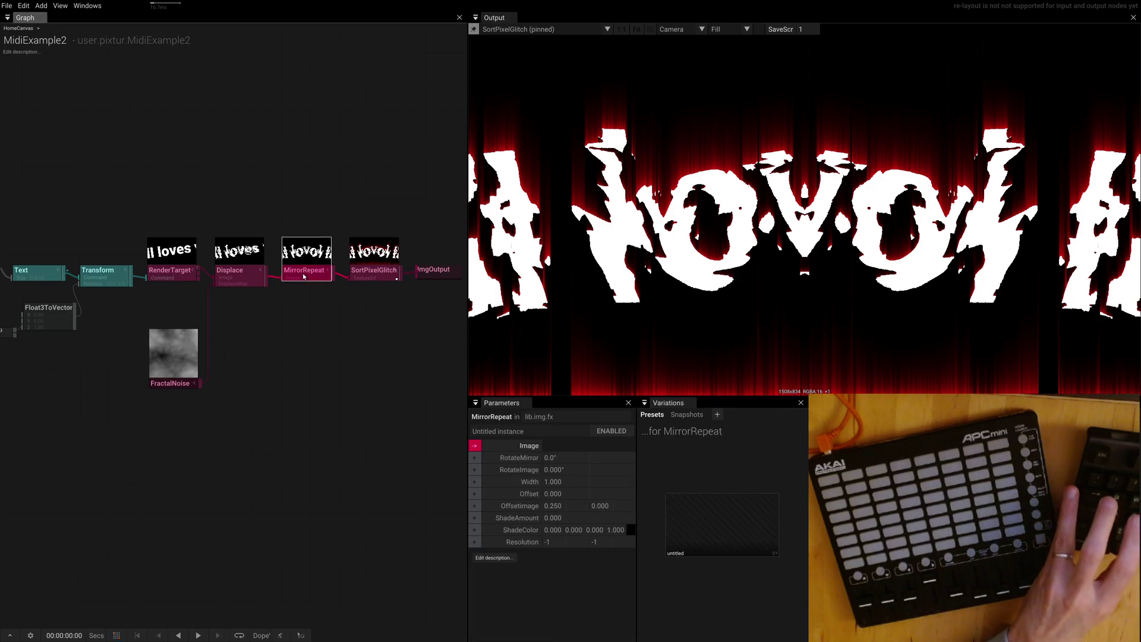
click(238, 270)
drag(730, 544, 705, 519)
Turn on Live Render Previews for the presets of FractalNoise.
click(173, 362)
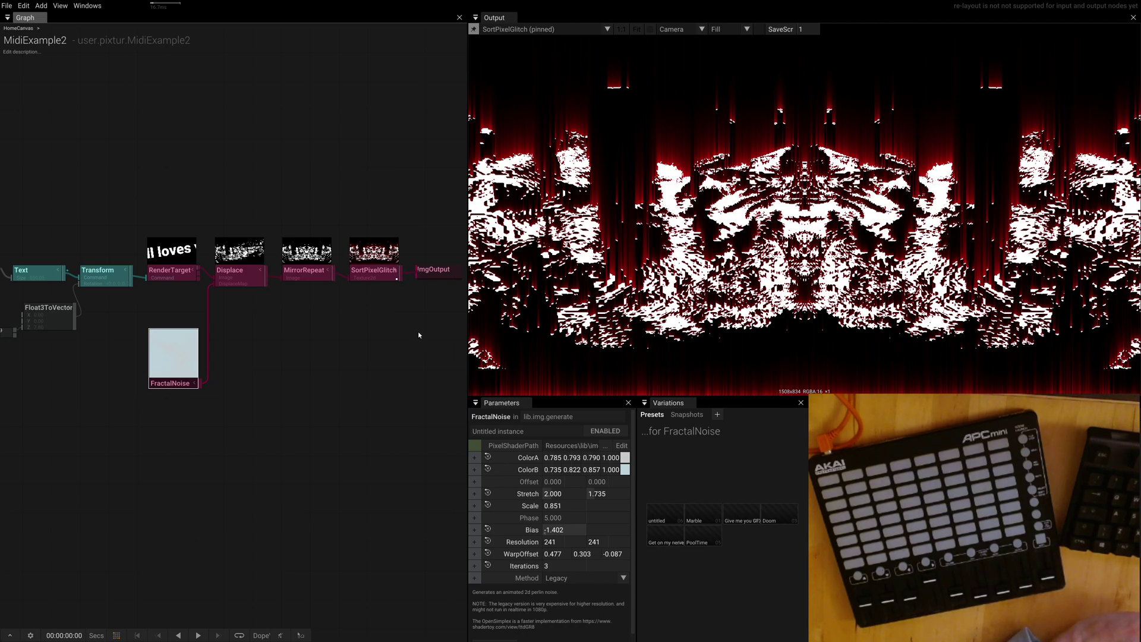
right_click(707, 457)
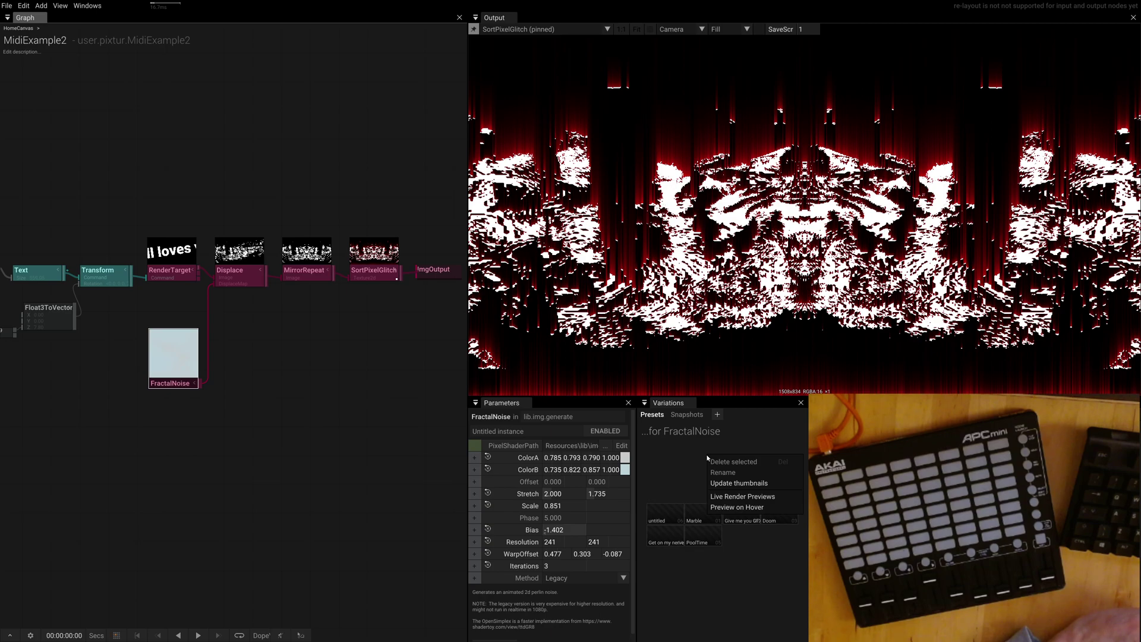
click(755, 496)
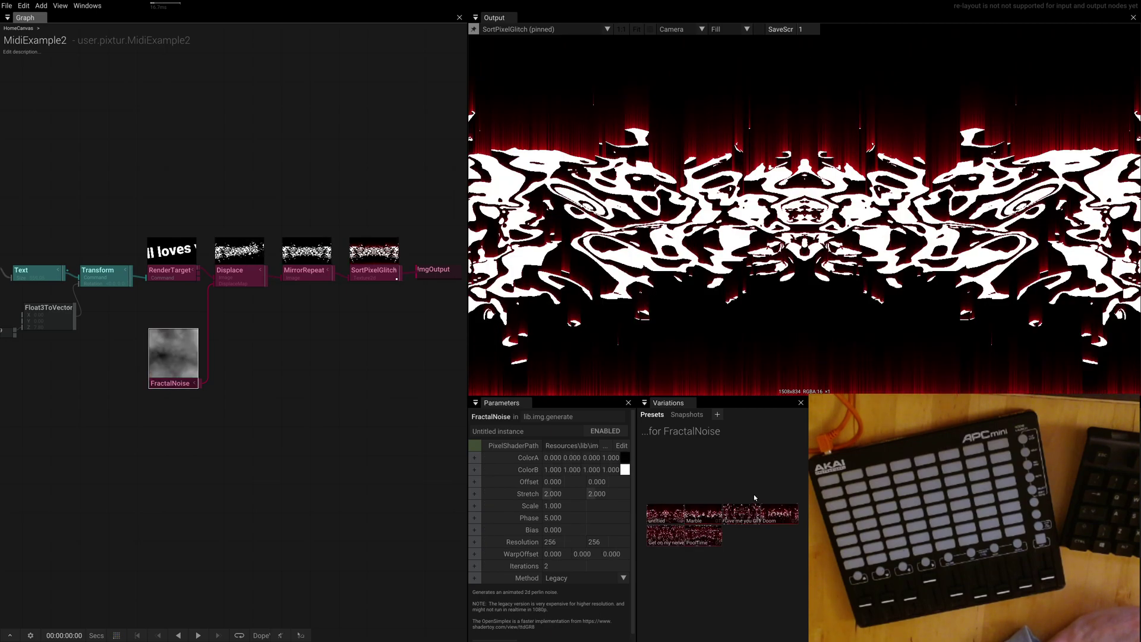
Try the Marble and GFX card presets on FractalNoise and apply the Doom preset.
click(691, 512)
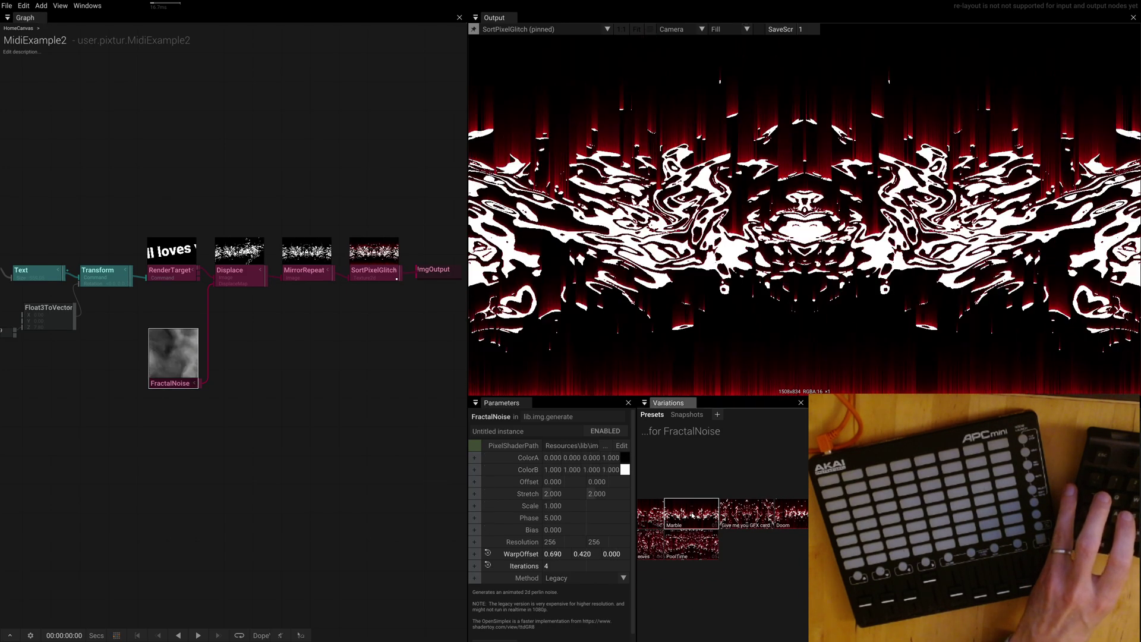
click(753, 515)
click(791, 513)
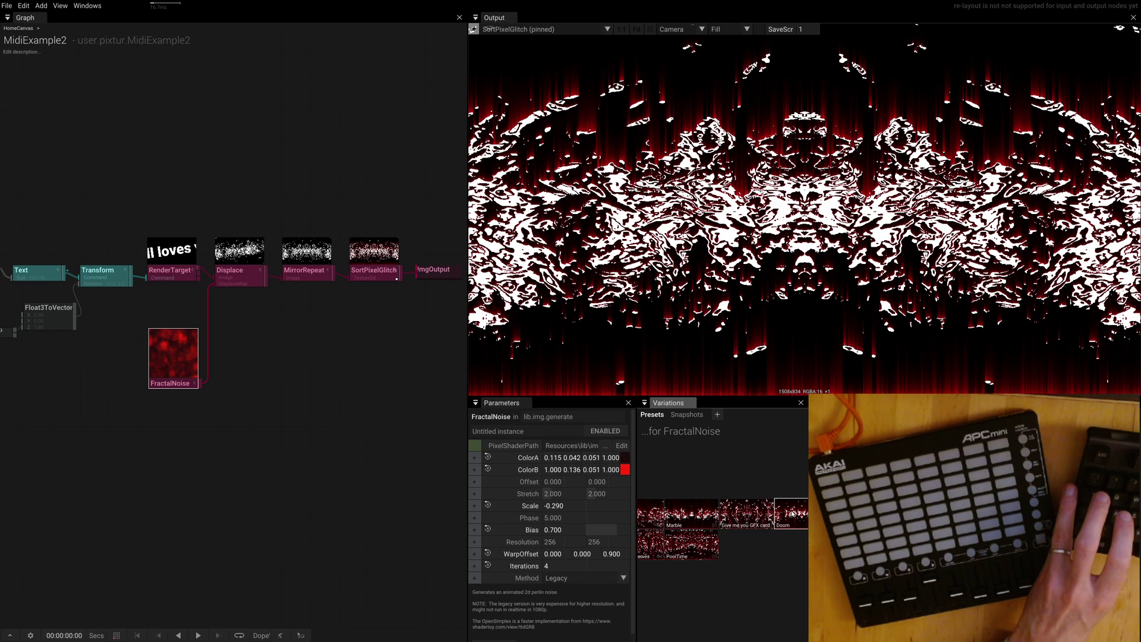
scroll(770, 518, down, 3)
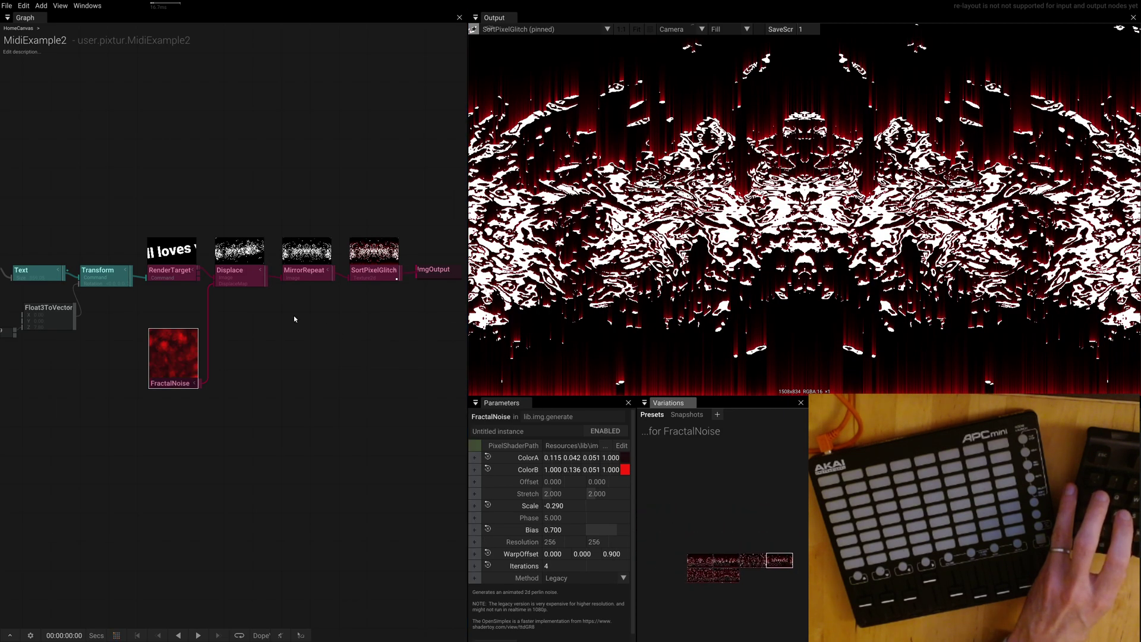
Blend the presets of Displace to a Displacement of 4.393, a Twist of 273.854 and a SampleCount of 2.
scroll(295, 316, up, 2)
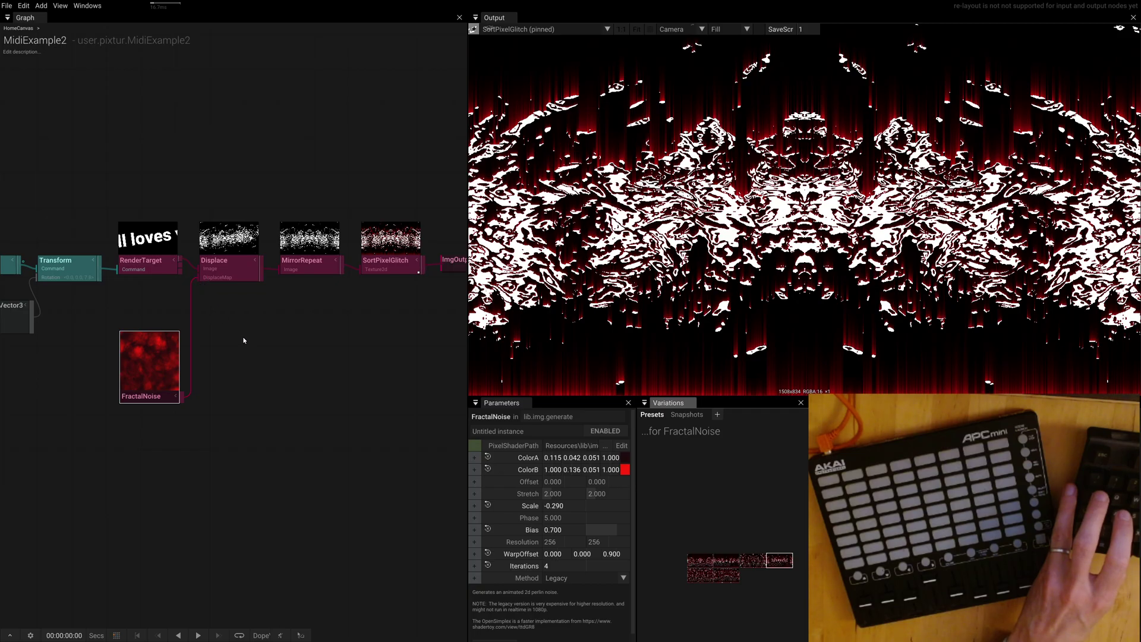
click(226, 274)
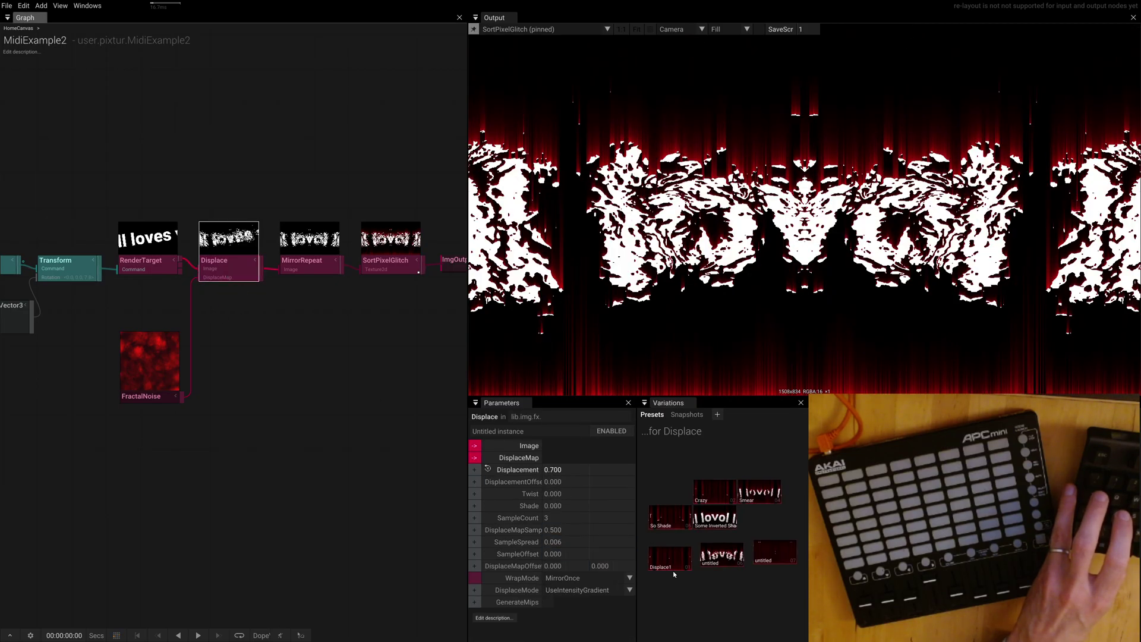
mouse_move(718, 561)
mouse_down()
mouse_move(701, 523)
mouse_move(730, 555)
mouse_move(695, 546)
mouse_move(667, 519)
mouse_move(752, 496)
mouse_move(773, 543)
mouse_move(763, 520)
mouse_up()
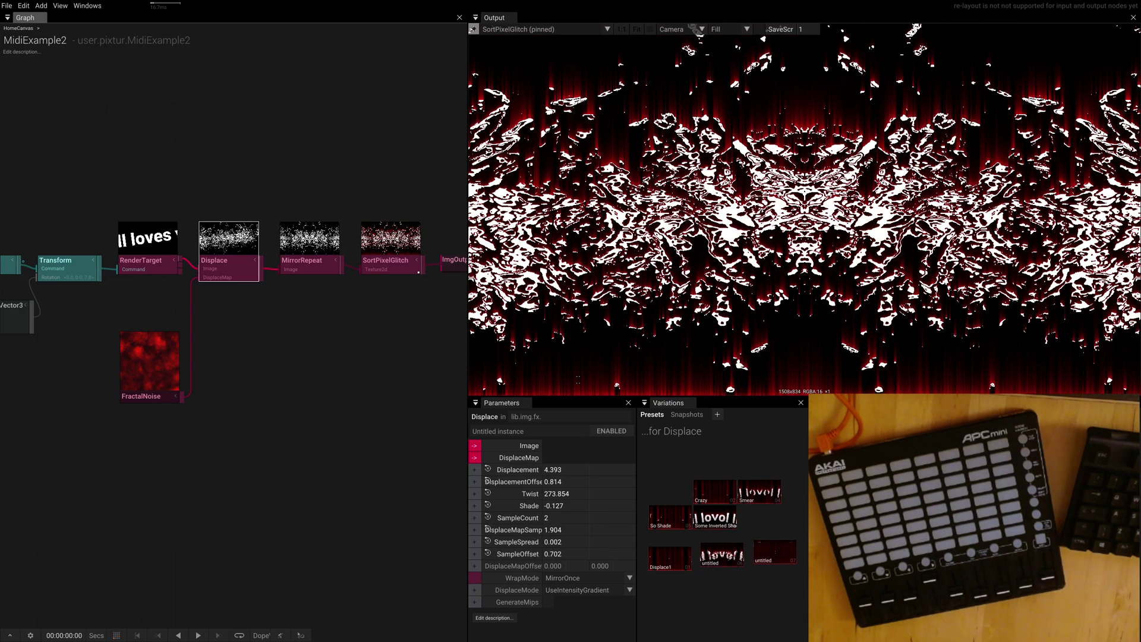
Blend the presets of SortPixelGlitch to a Threshold of 0.45, an Extend of 0.17 and a GradientBias of -0.53.
click(389, 250)
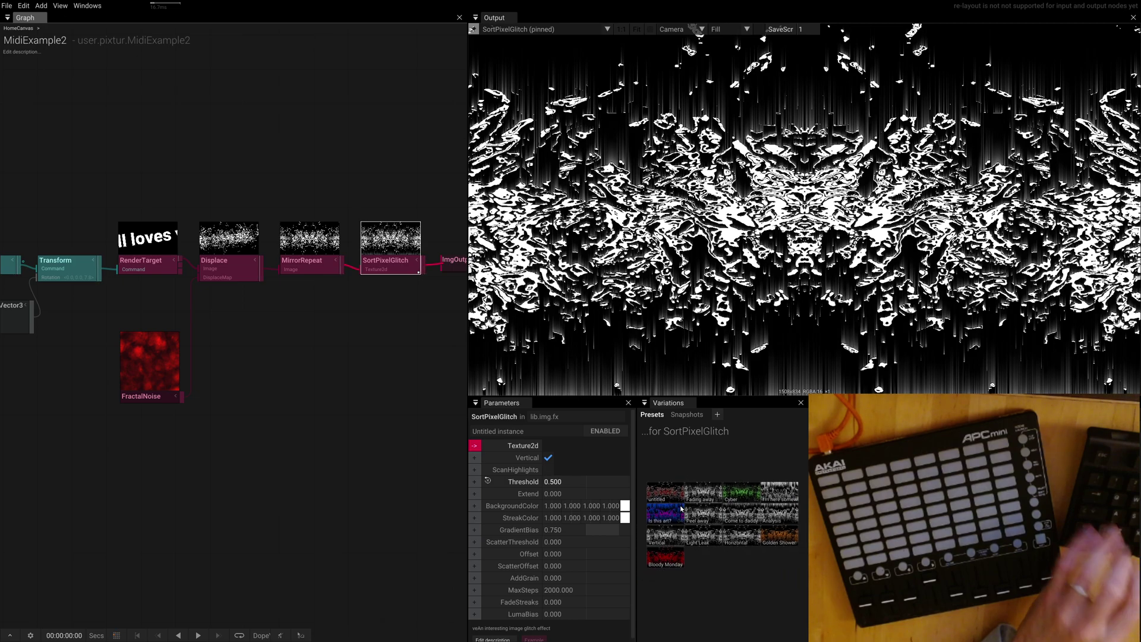
mouse_move(732, 524)
mouse_down()
mouse_move(700, 521)
mouse_move(777, 518)
mouse_move(716, 526)
mouse_up()
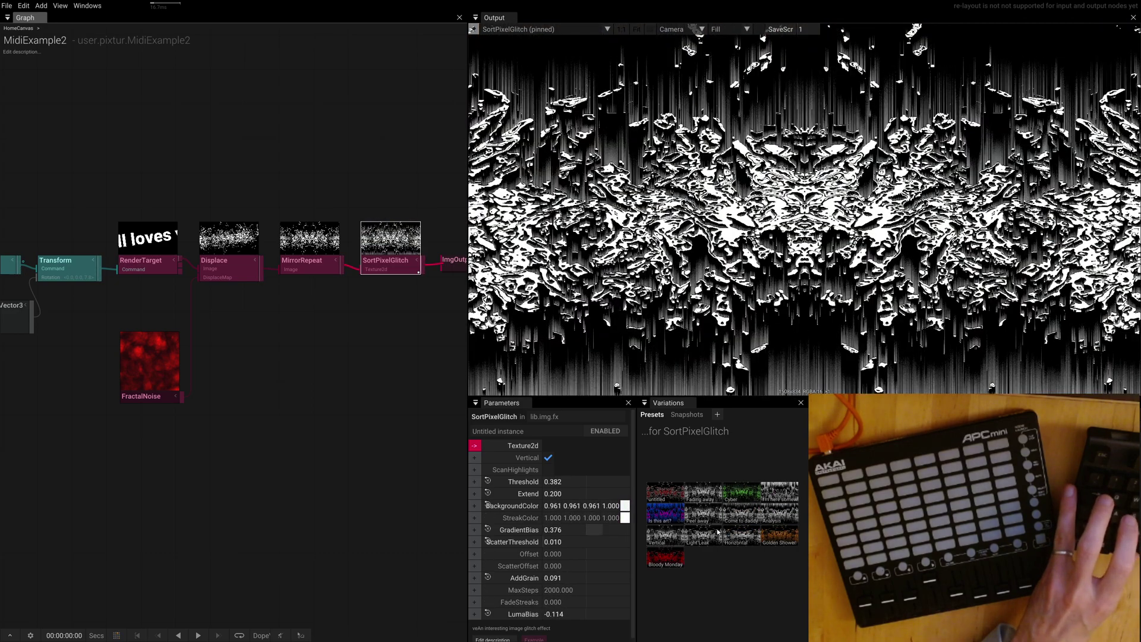
right_click(717, 579)
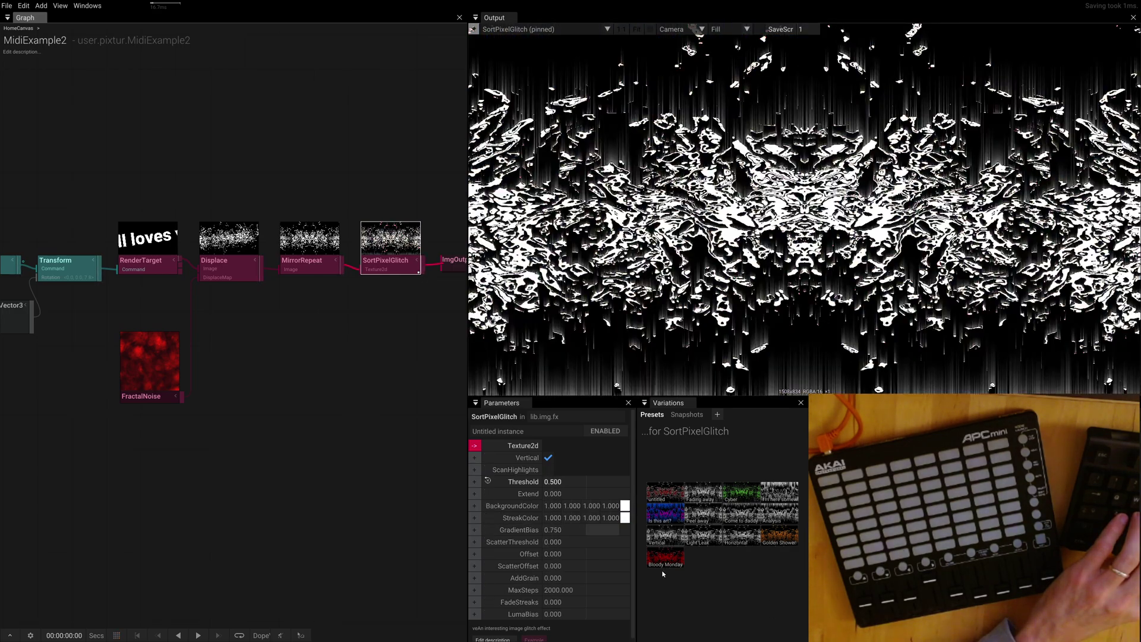
click(690, 524)
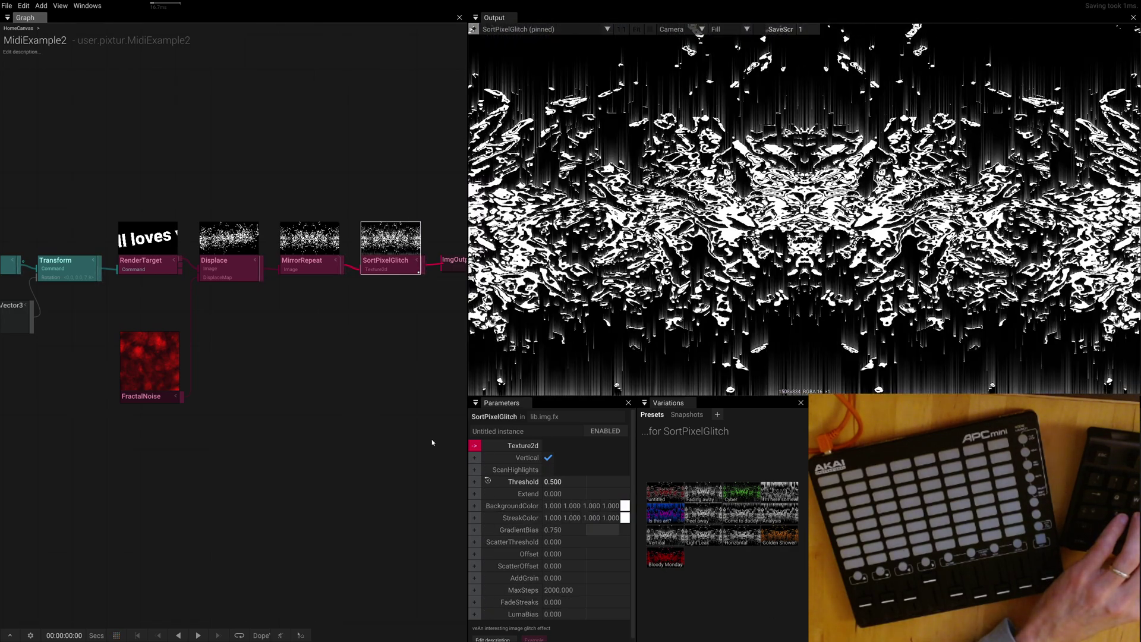
click(721, 523)
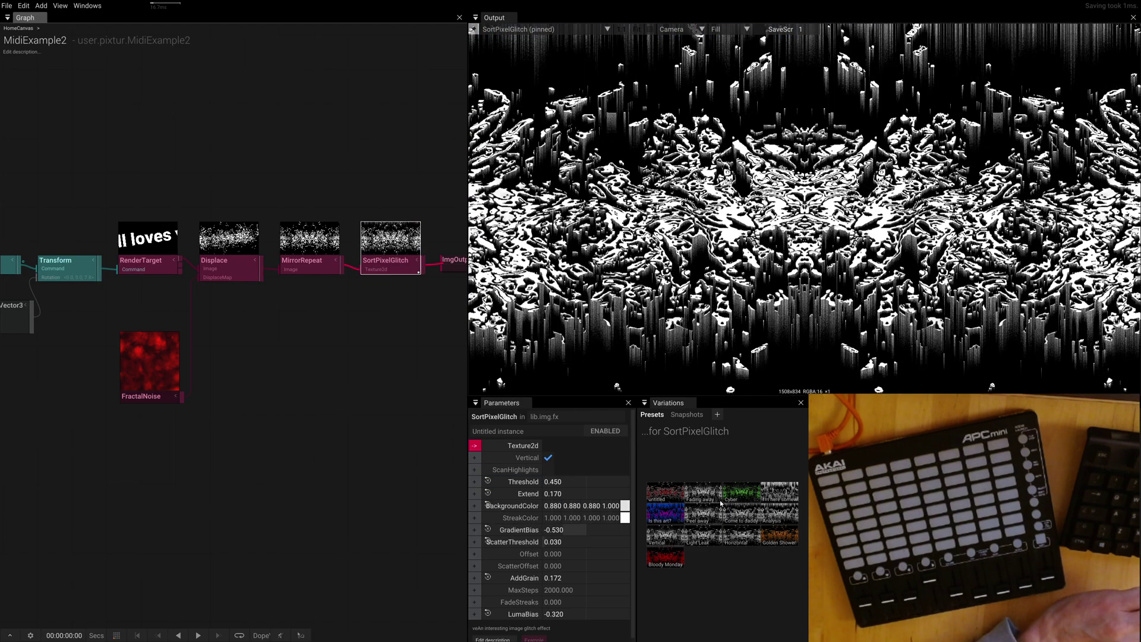
Preview several presets of SortPixelGlitch, including Cyber, Fading away and Peel away, in the output.
click(699, 484)
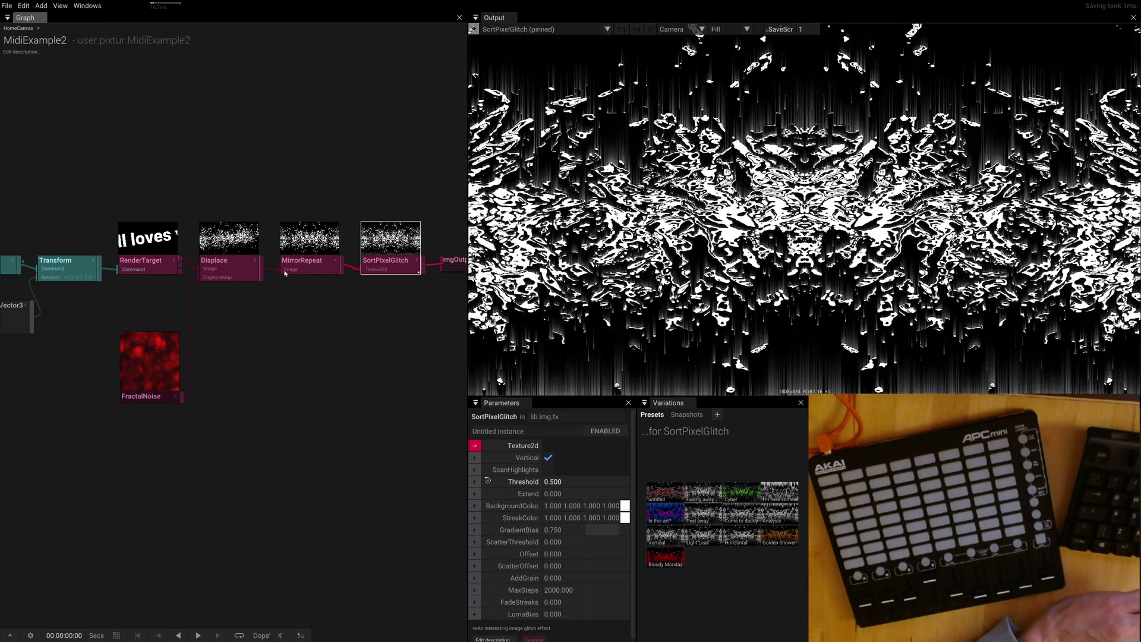
click(737, 492)
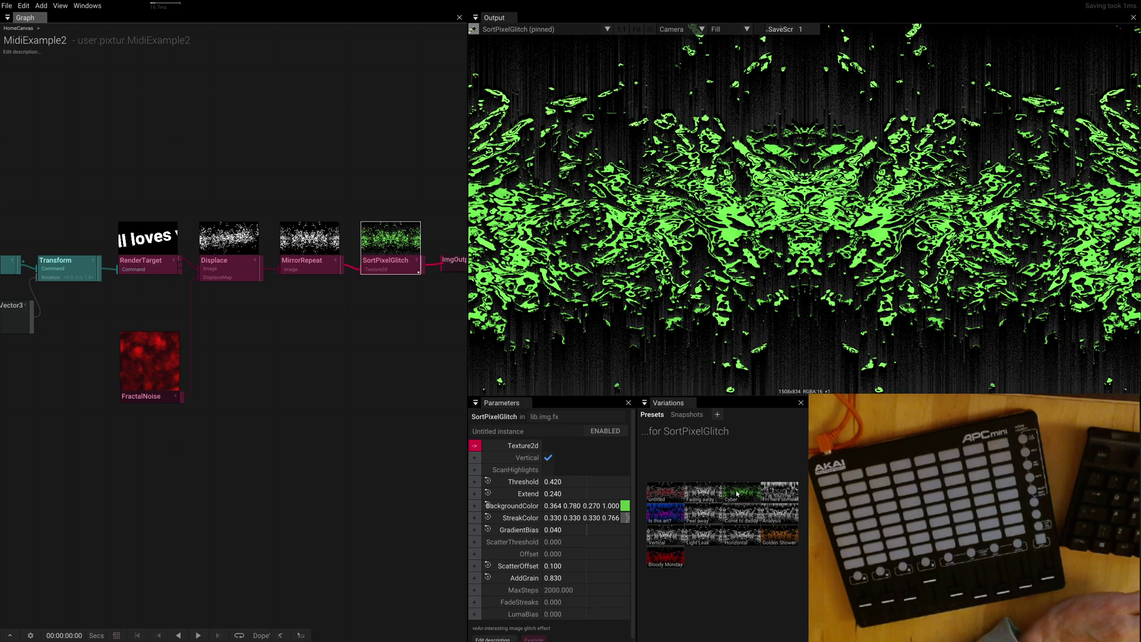
click(701, 490)
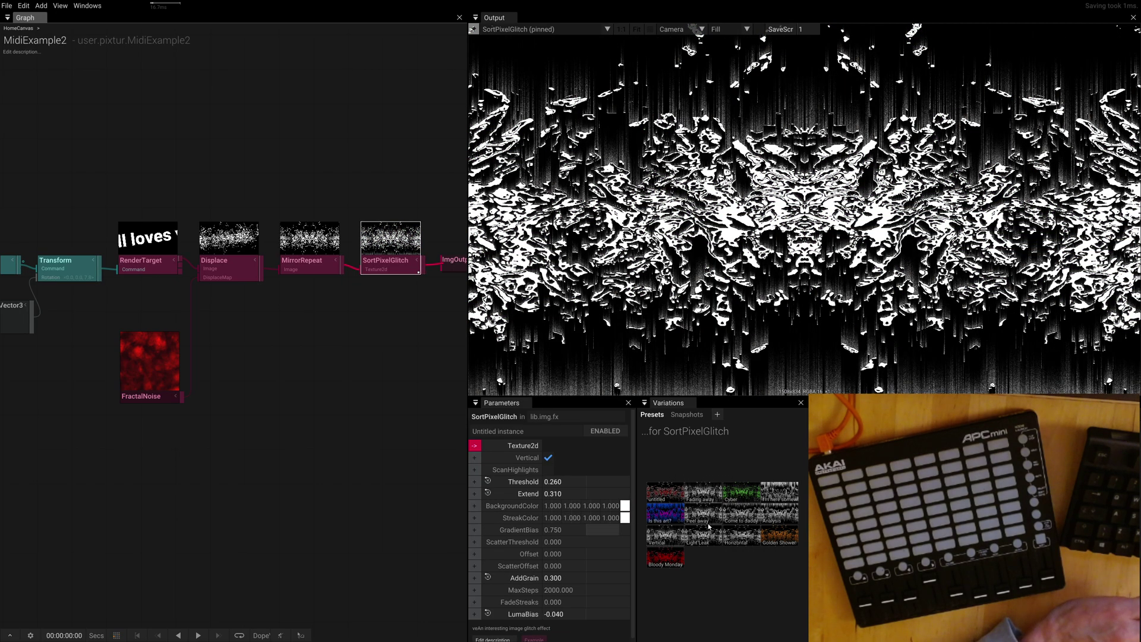
click(733, 513)
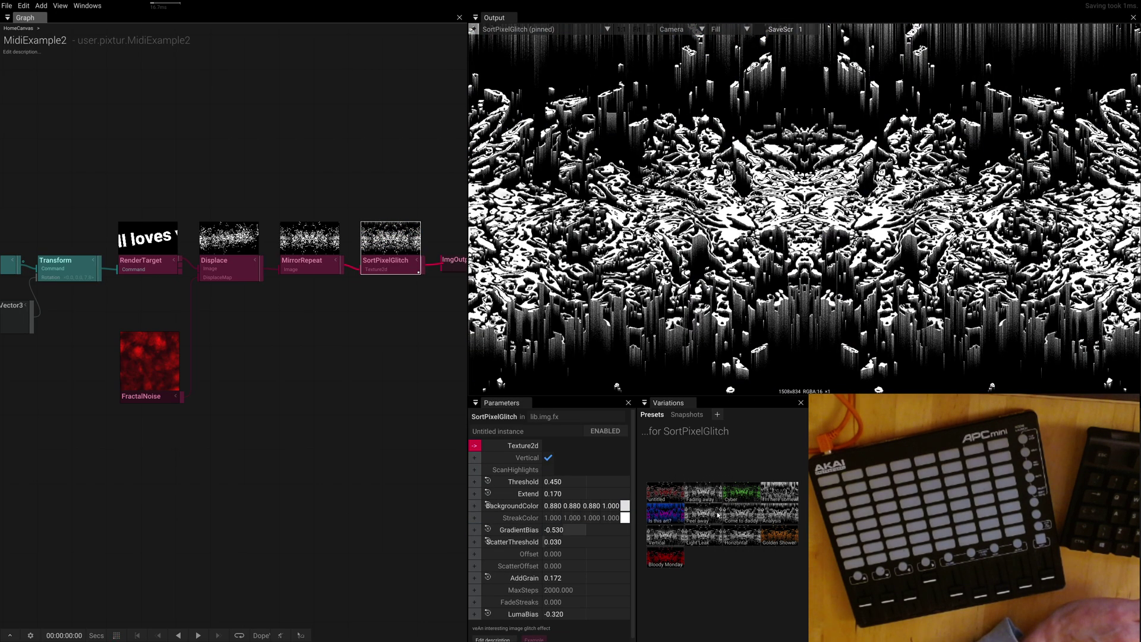
right_click(722, 563)
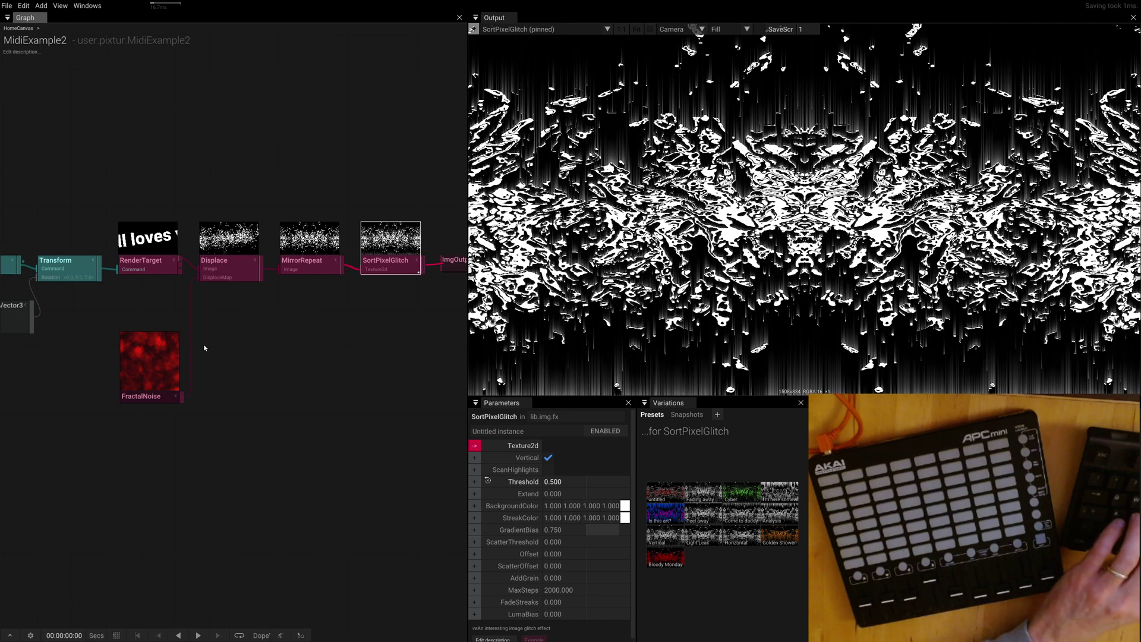
Move RenderTarget, FractalNoise and the image effects after them farther from Transform to make room for another operator.
scroll(216, 333, down, 2)
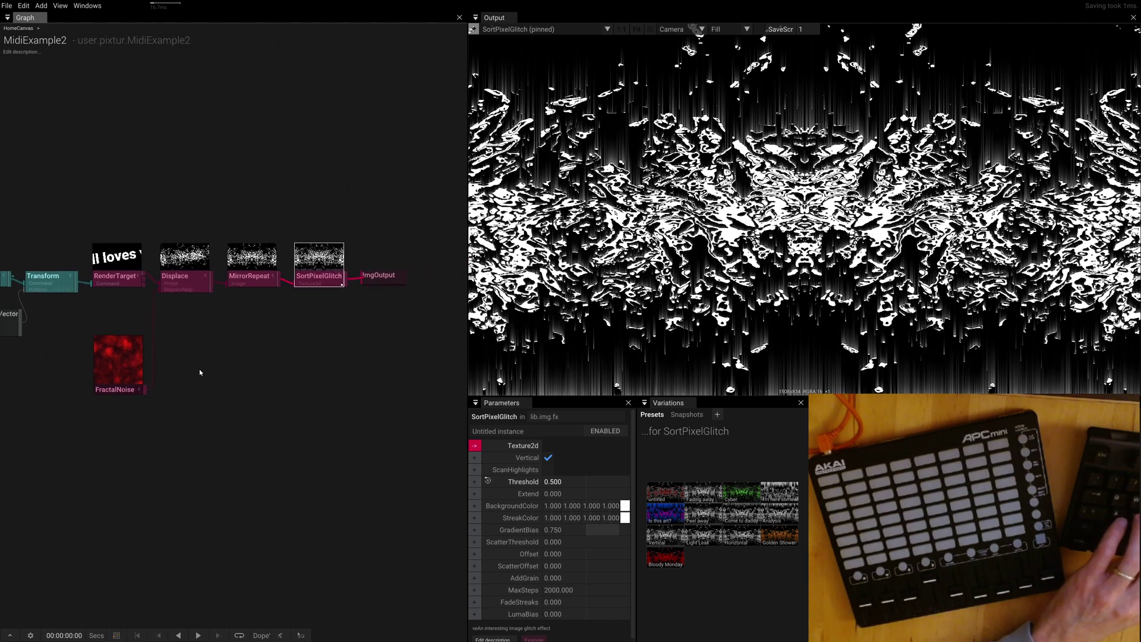
drag(190, 360, 333, 340)
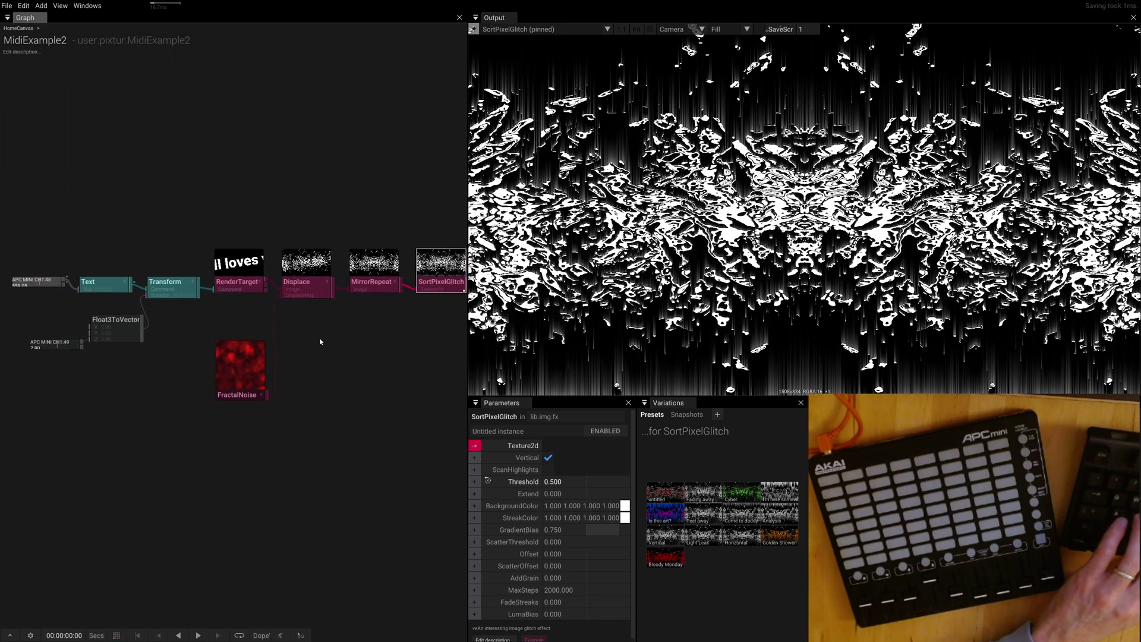
drag(150, 333, 256, 340)
drag(82, 204, 305, 397)
Add an AdvancedFeedback operator fed by Transform, connect its output to Displace in place of RenderTarget, and set RenderTarget aside below it.
drag(303, 297, 225, 296)
click(219, 302)
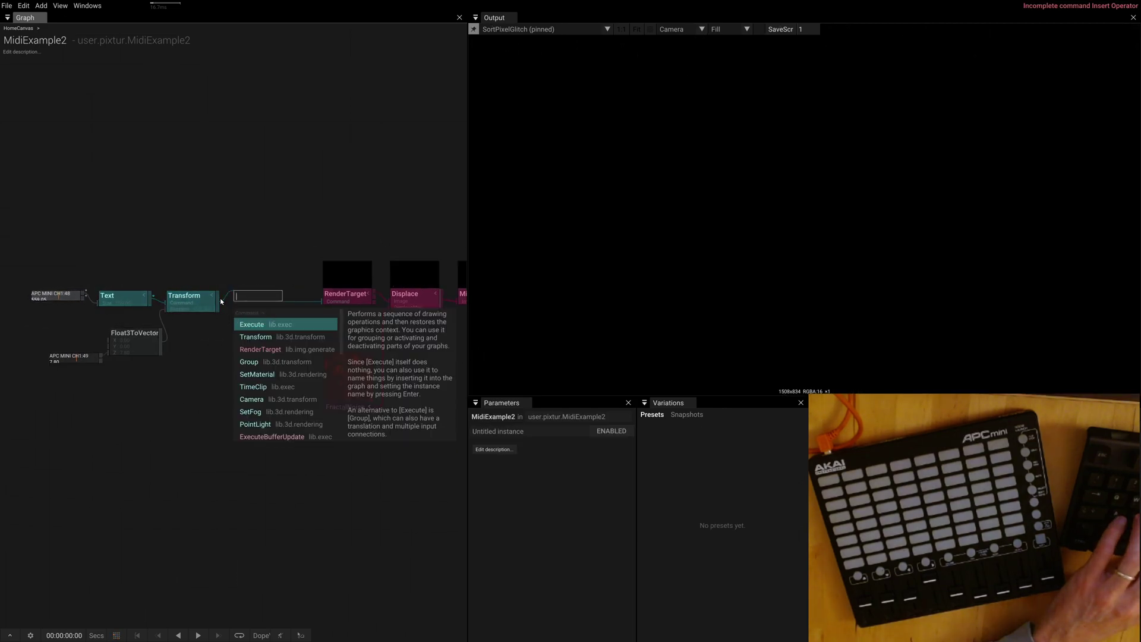
text(a)
key(Return)
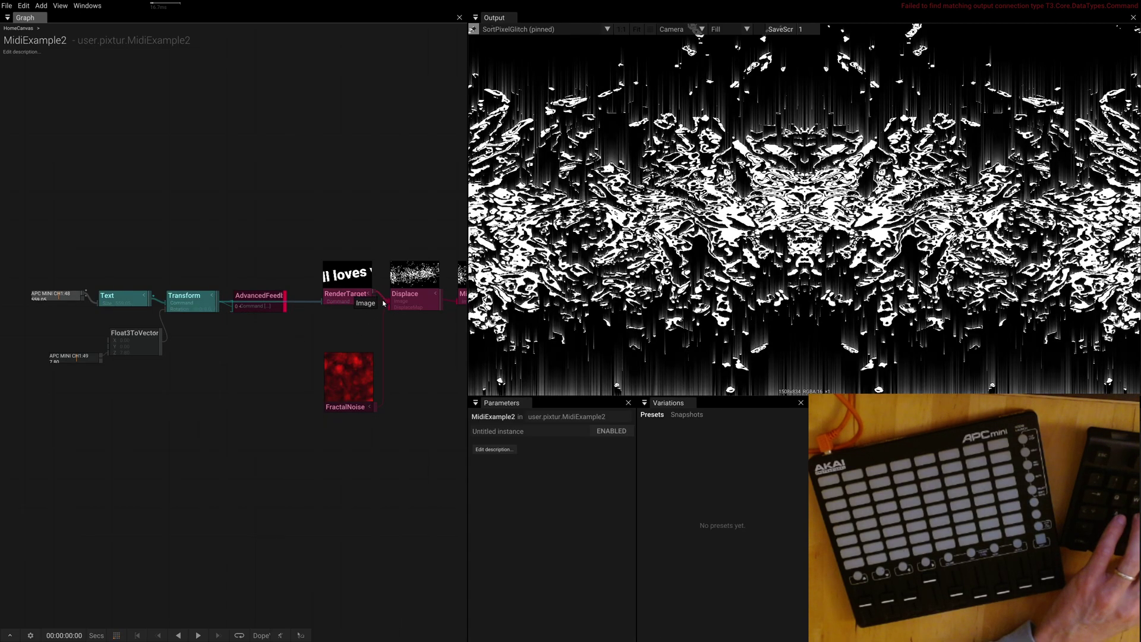
drag(268, 283, 290, 250)
drag(335, 293, 271, 356)
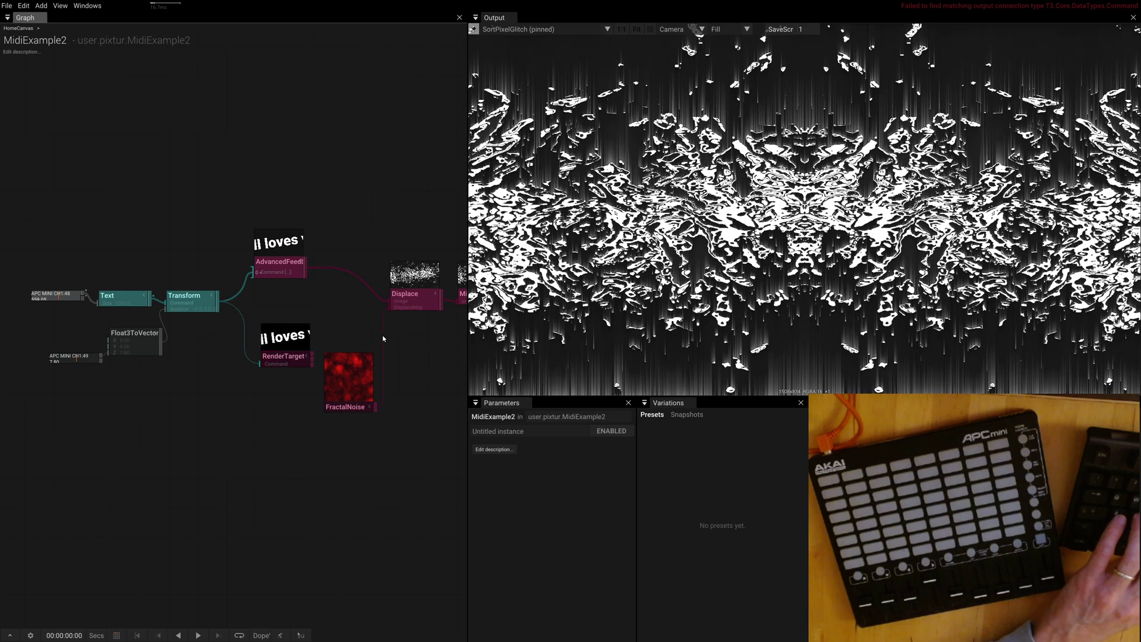
Blend the presets of AdvancedFeedback to a Shade of 3.417 and a Twist of 131.443, and those of FractalNoise to a Scale of 0.867.
click(279, 272)
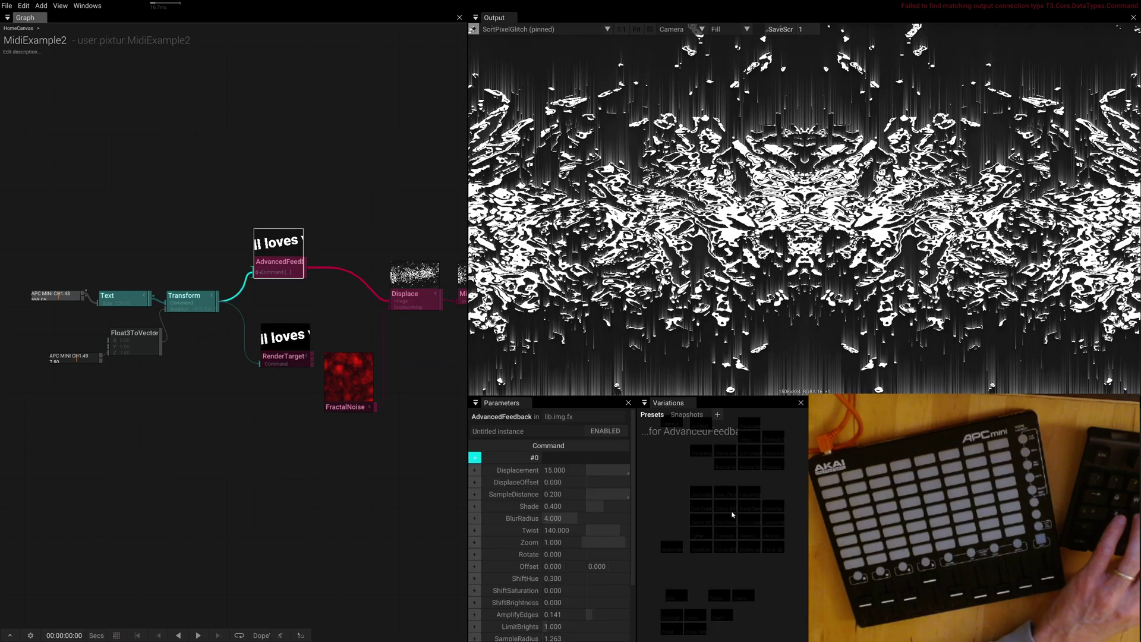
mouse_move(748, 501)
mouse_down()
mouse_move(716, 520)
mouse_move(749, 501)
mouse_move(734, 529)
mouse_move(739, 514)
mouse_move(749, 523)
mouse_up()
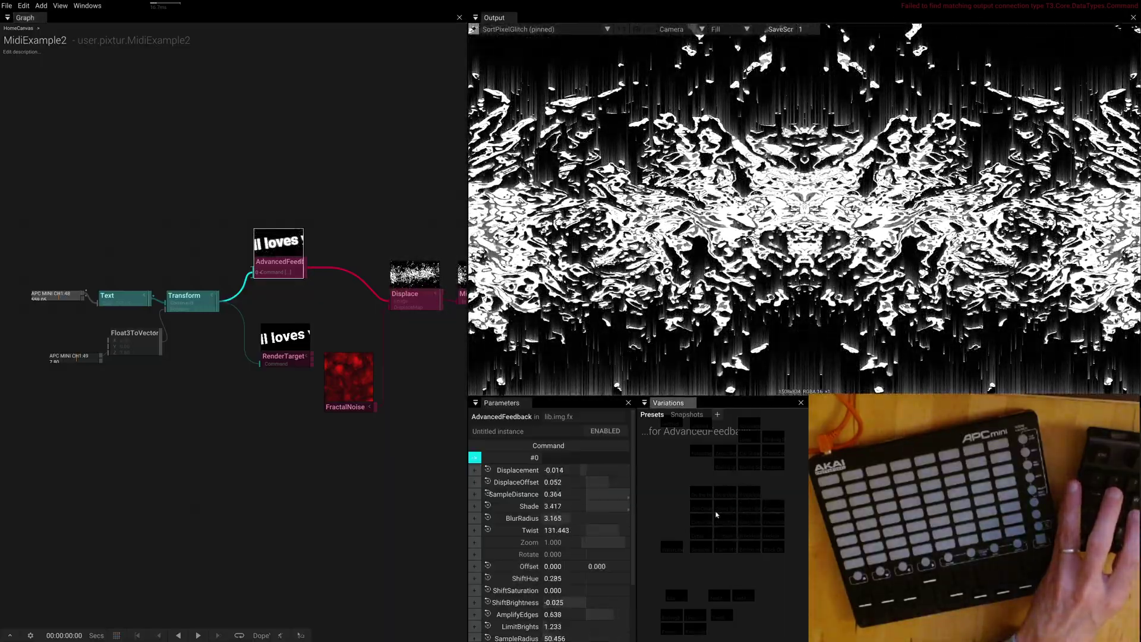
click(345, 405)
drag(700, 512, 700, 518)
Update the thumbnails of the FractalNoise presets and turn off Live Render Previews.
scroll(273, 260, up, 5)
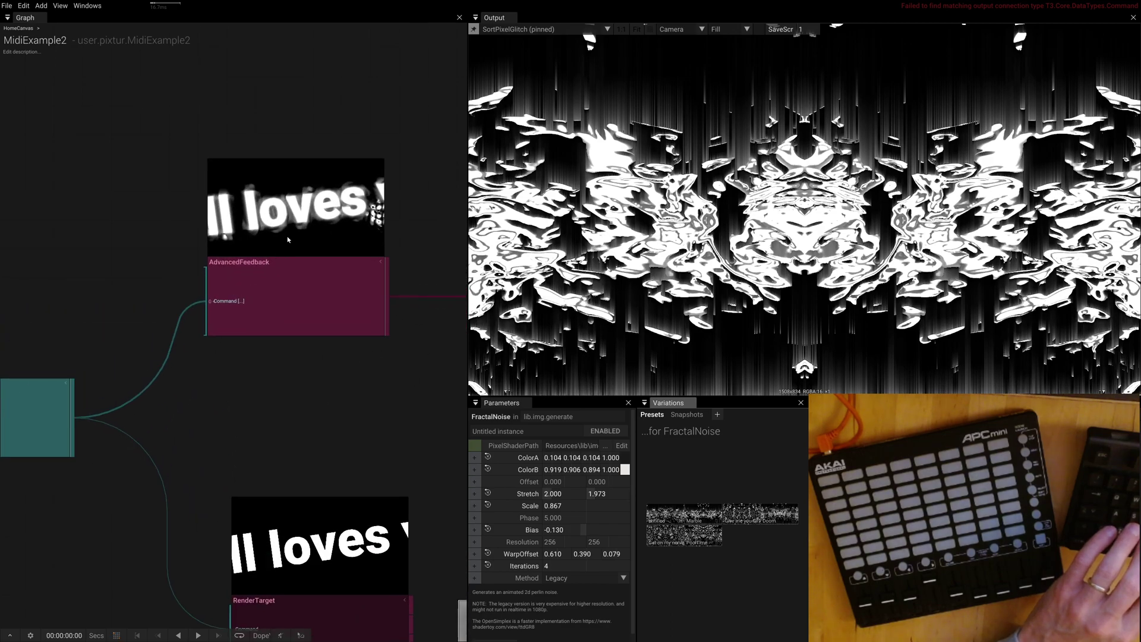
scroll(289, 225, up, 3)
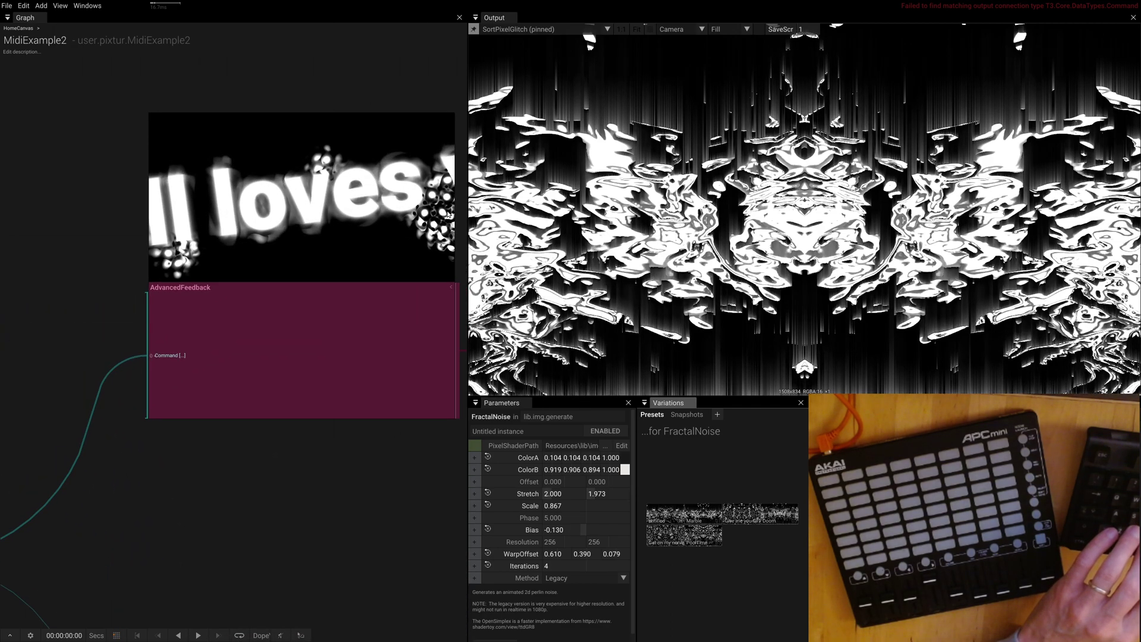
scroll(405, 223, down, 3)
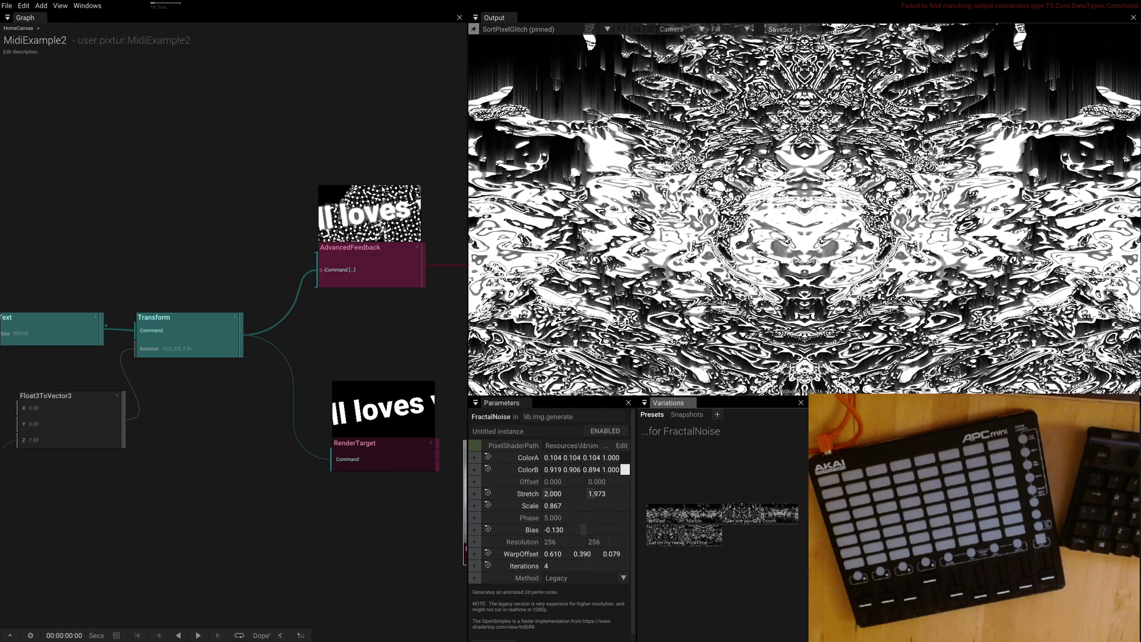
scroll(355, 223, down, 1)
drag(355, 223, 247, 229)
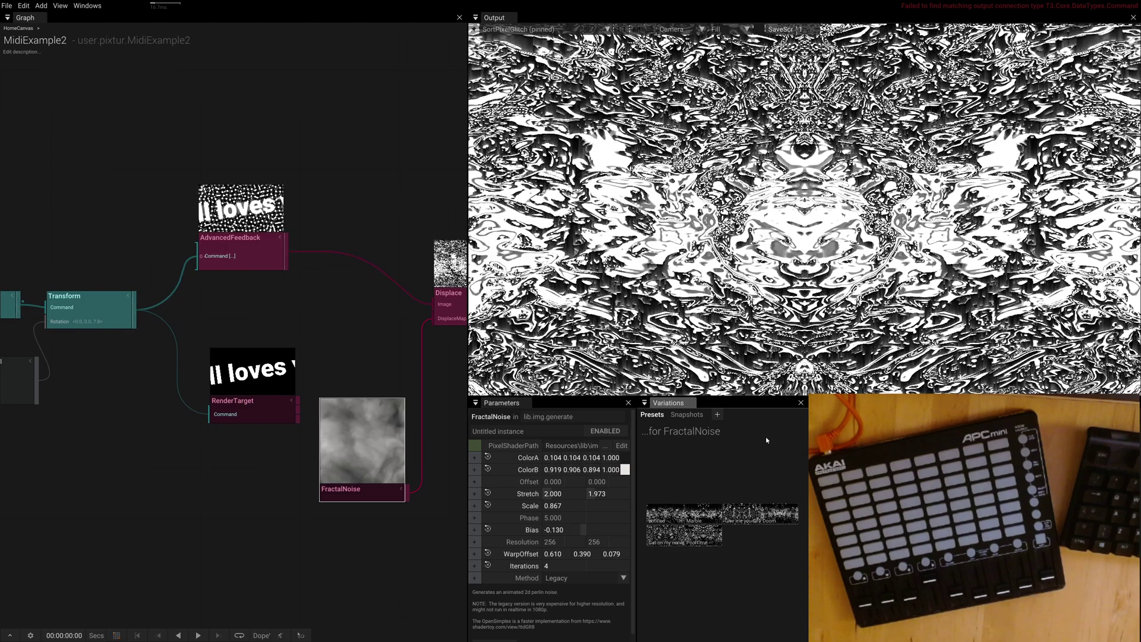
right_click(719, 449)
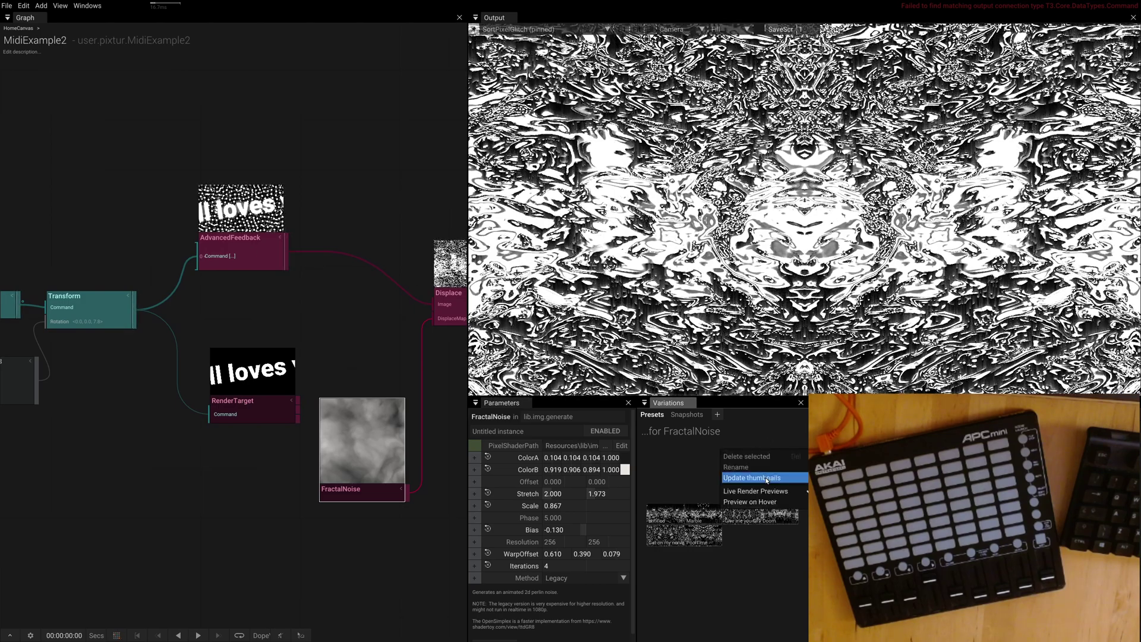
click(767, 479)
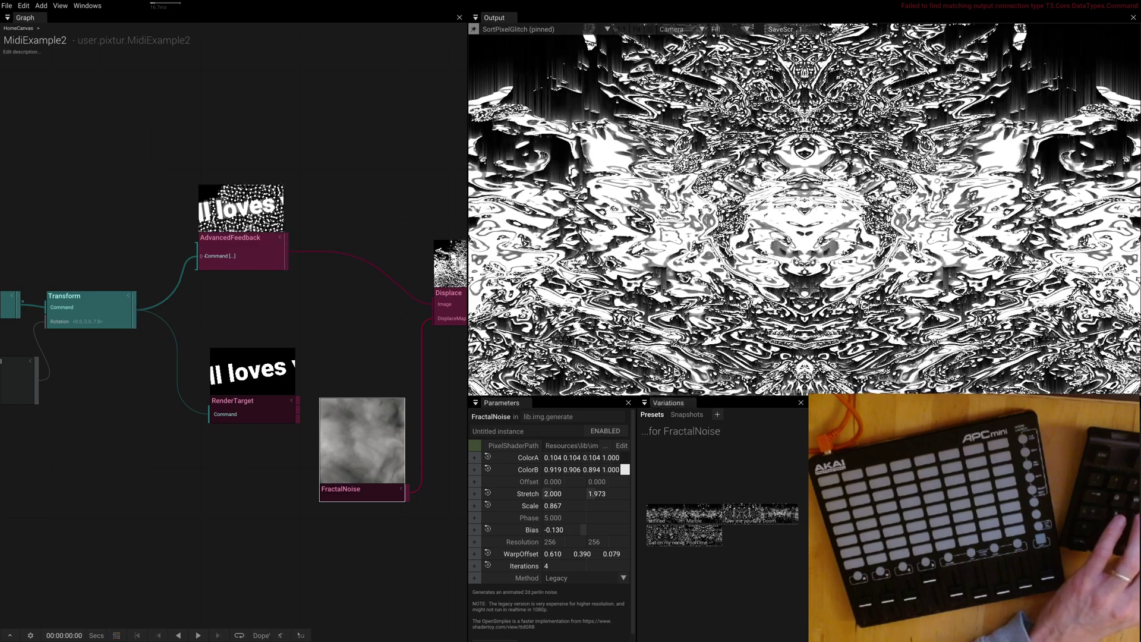
right_click(723, 469)
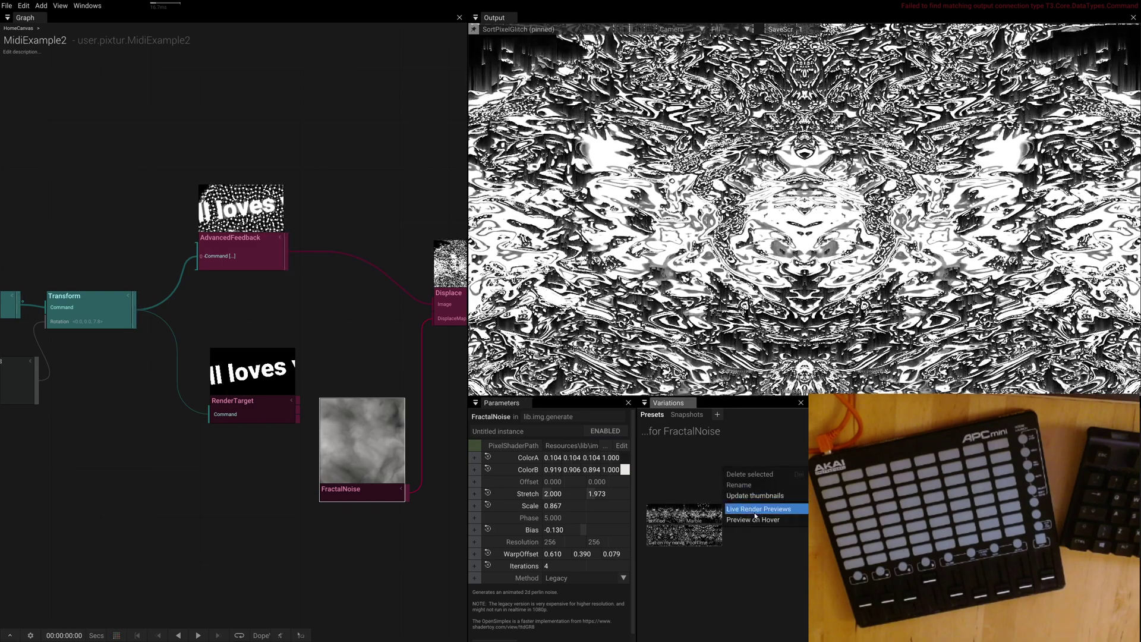
click(755, 509)
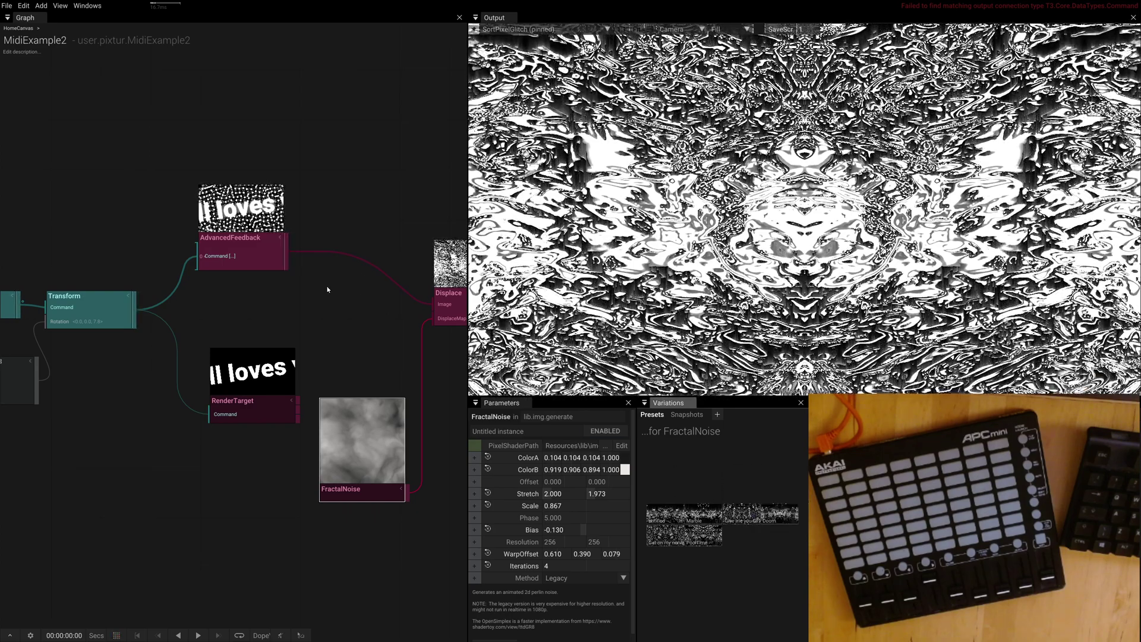
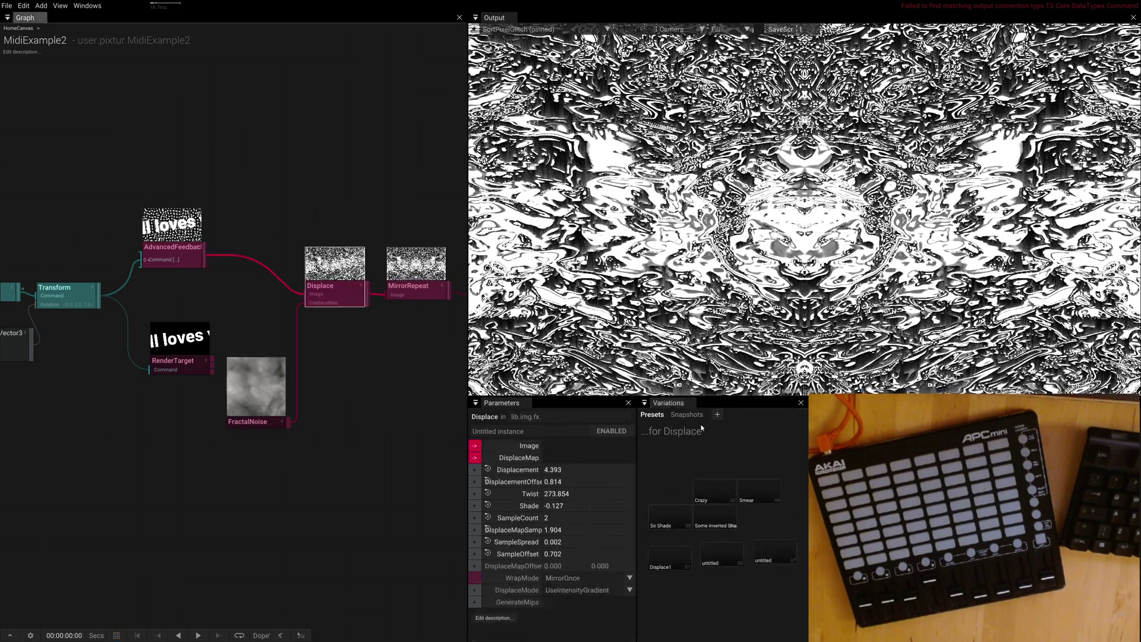
Show the snapshots with MirrorRepeat selected and examine the parameters of the two APC MINI MidiInput operators.
key(Right)
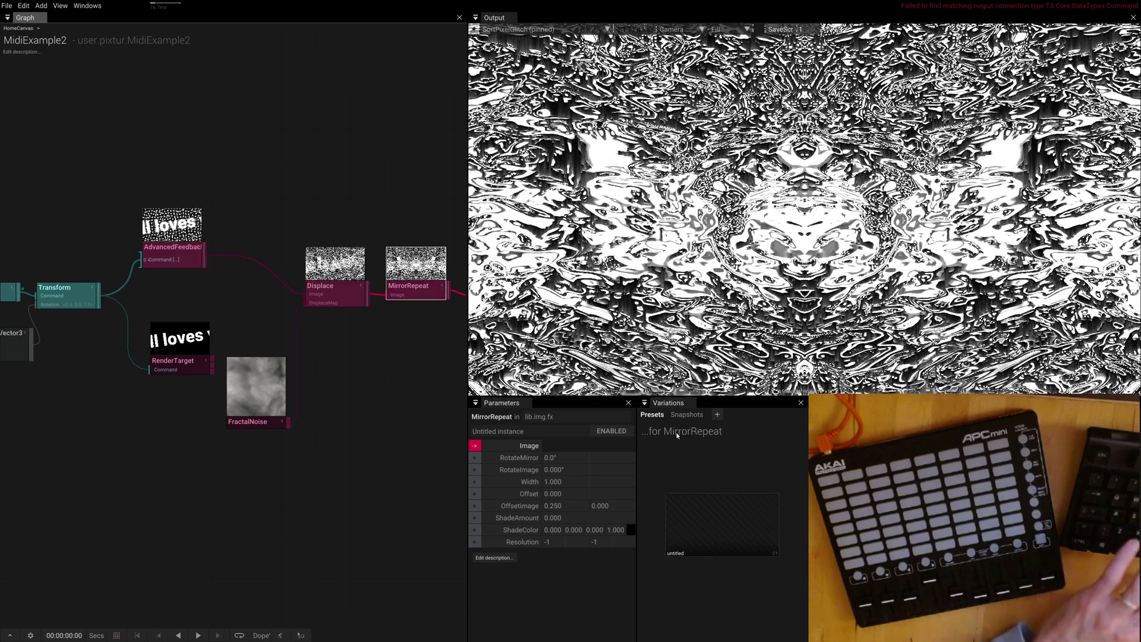
click(683, 414)
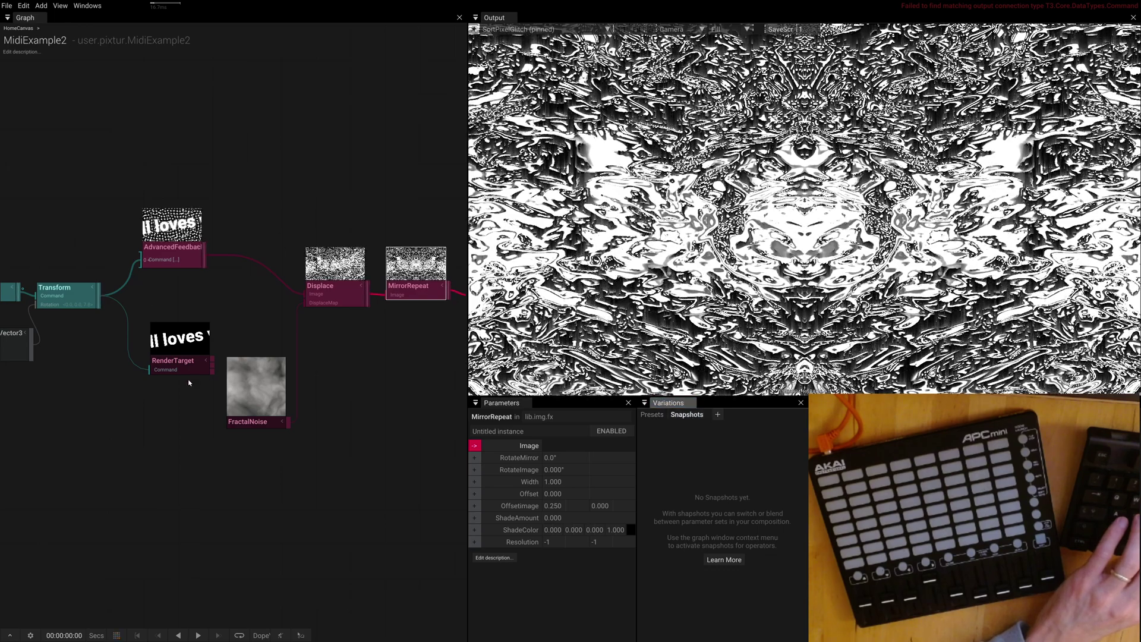
scroll(306, 212, down, 3)
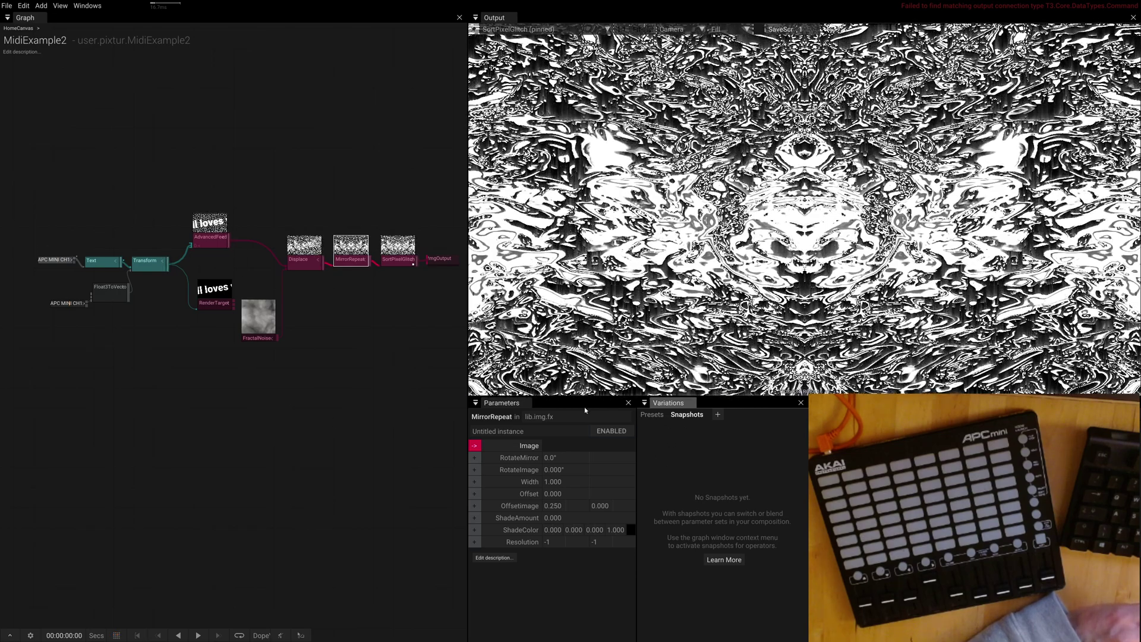
click(48, 259)
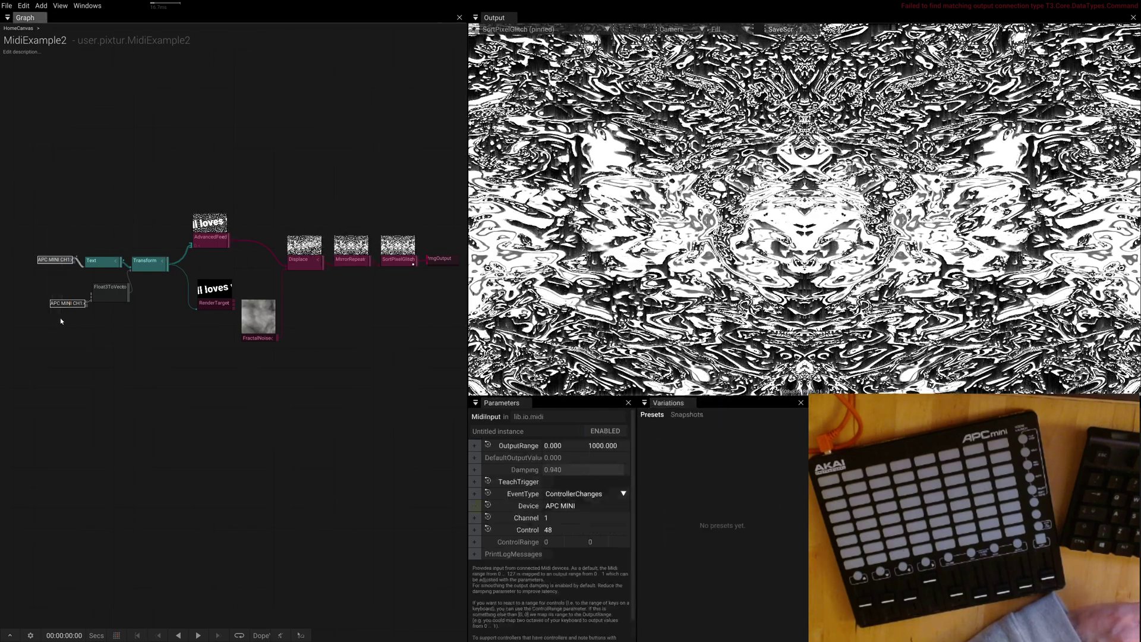
scroll(59, 318, up, 2)
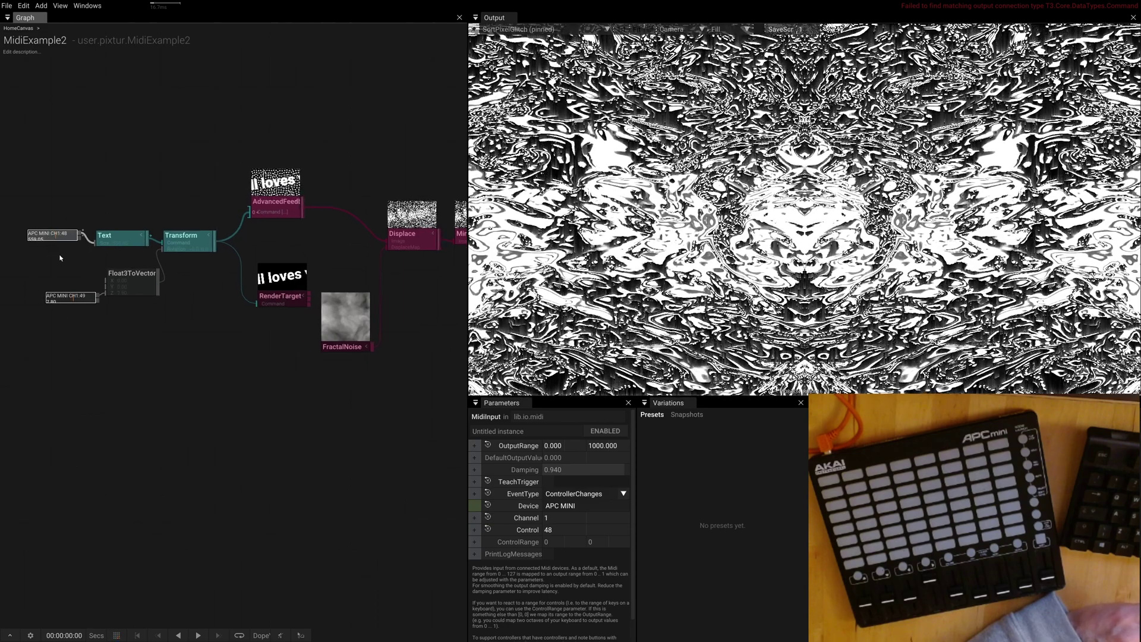
click(230, 300)
scroll(248, 322, down, 1)
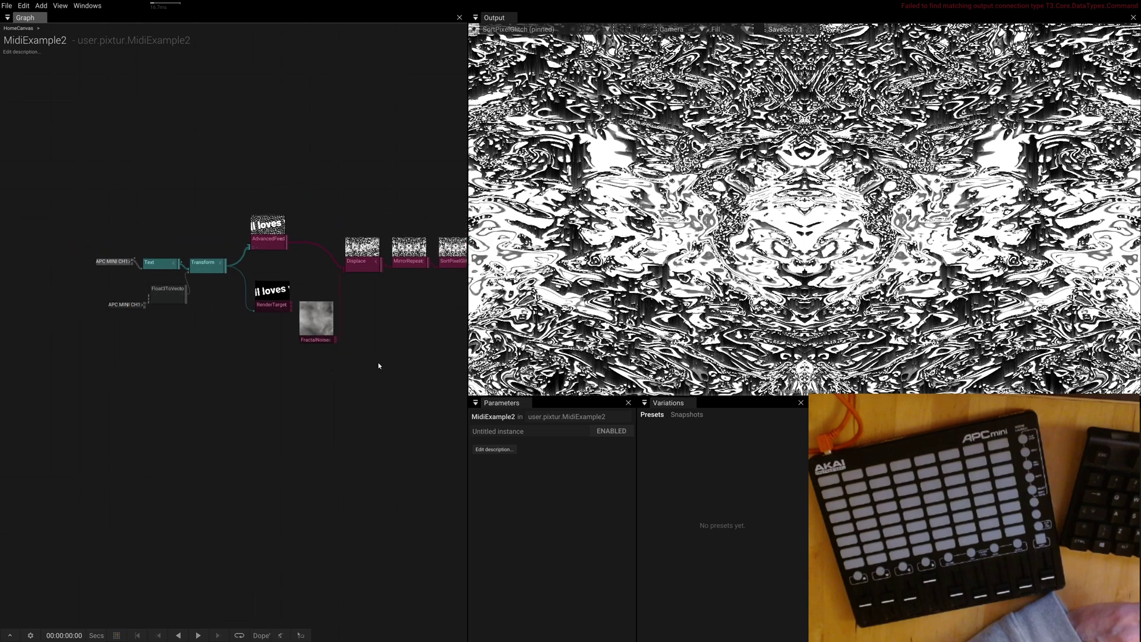
scroll(329, 377, down, 1)
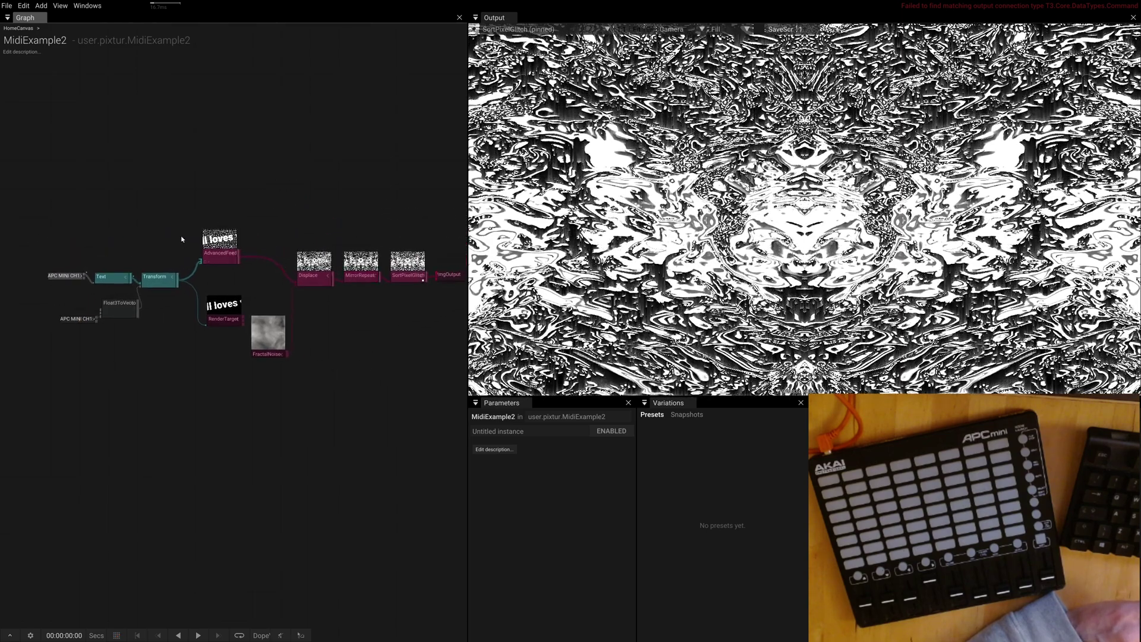
Enable Transform, AdvancedFeedback, RenderTarget, FractalNoise, Displace, MirrorRepeat and SortPixelGlitch together for snapshots.
drag(159, 173, 421, 417)
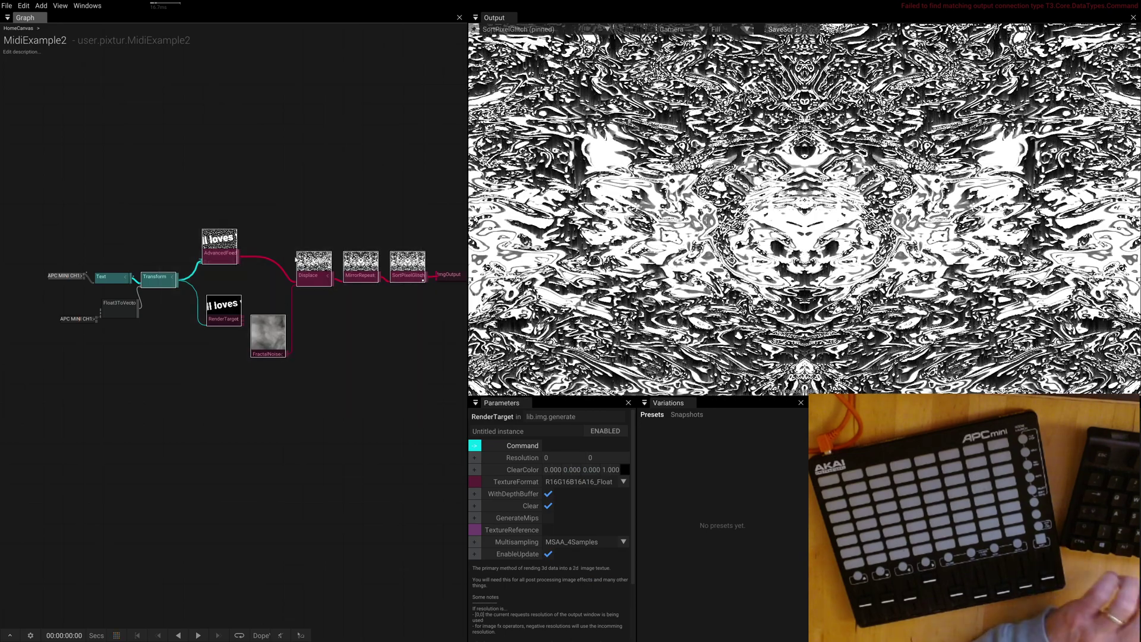
drag(139, 149, 208, 211)
drag(176, 156, 409, 411)
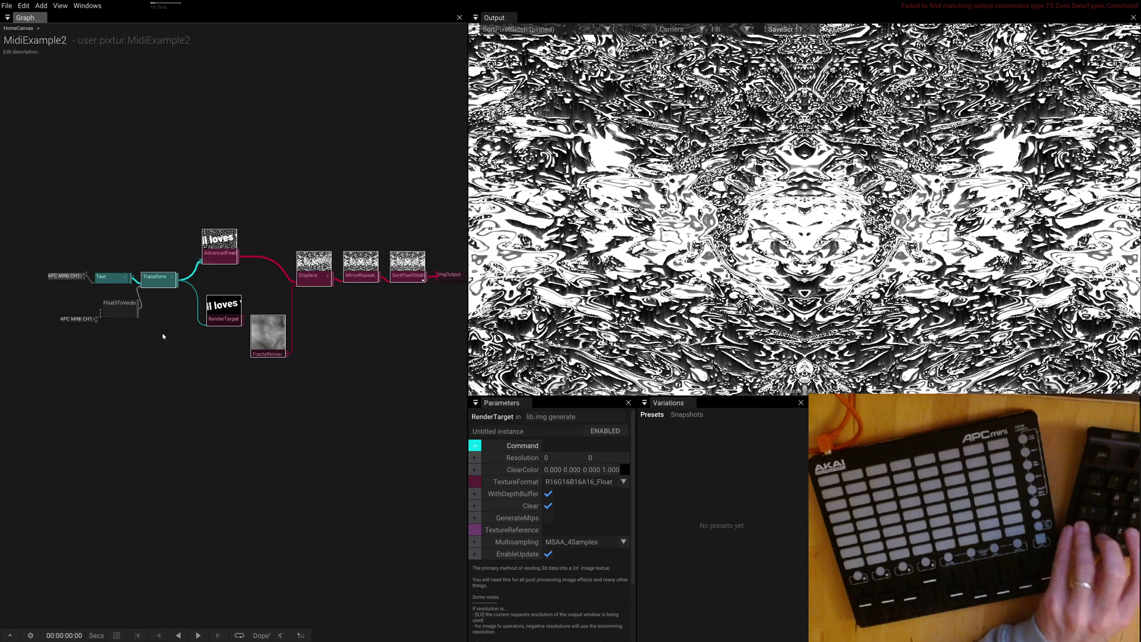
right_click(324, 332)
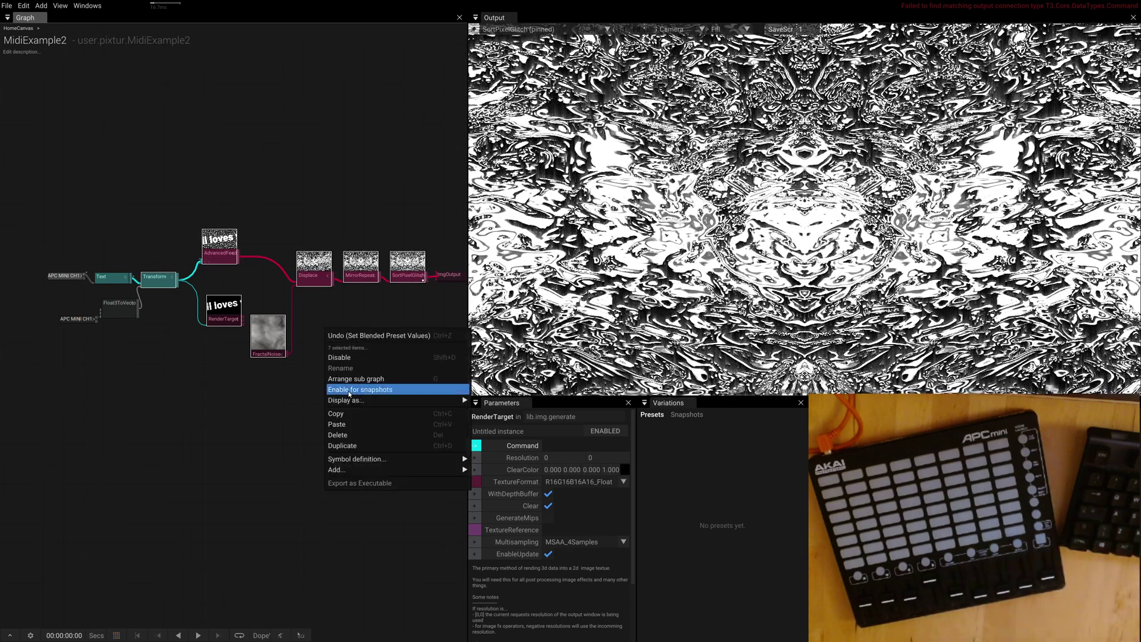
click(349, 391)
click(328, 314)
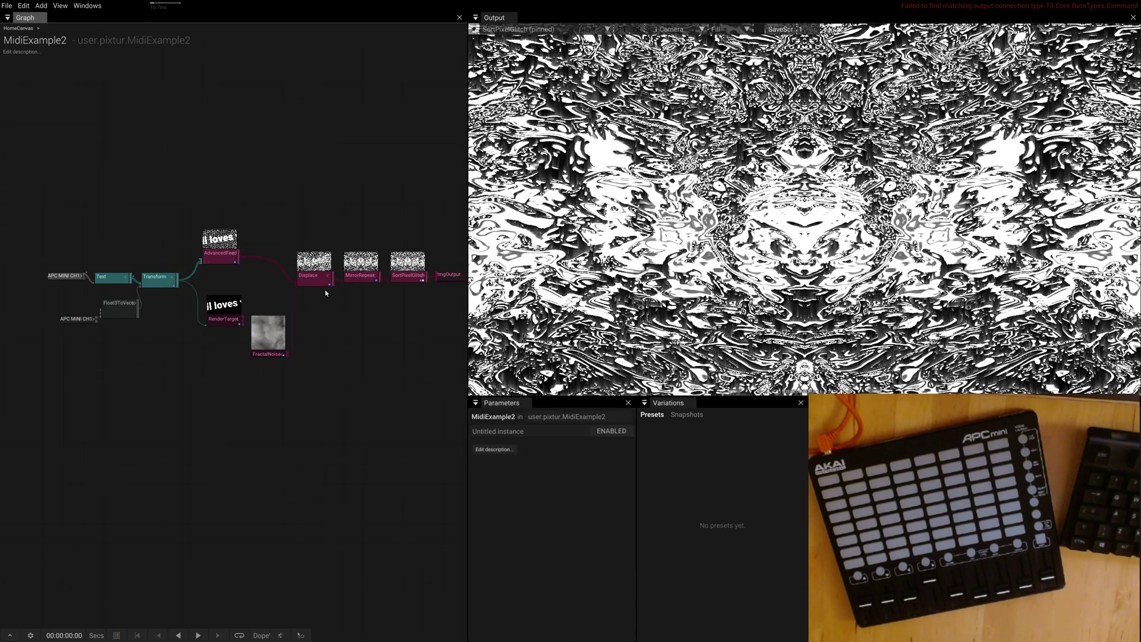
Check the snapshot-enabled operators in the graph and show the snapshots of the MidiExample2 composition.
scroll(230, 255, up, 2)
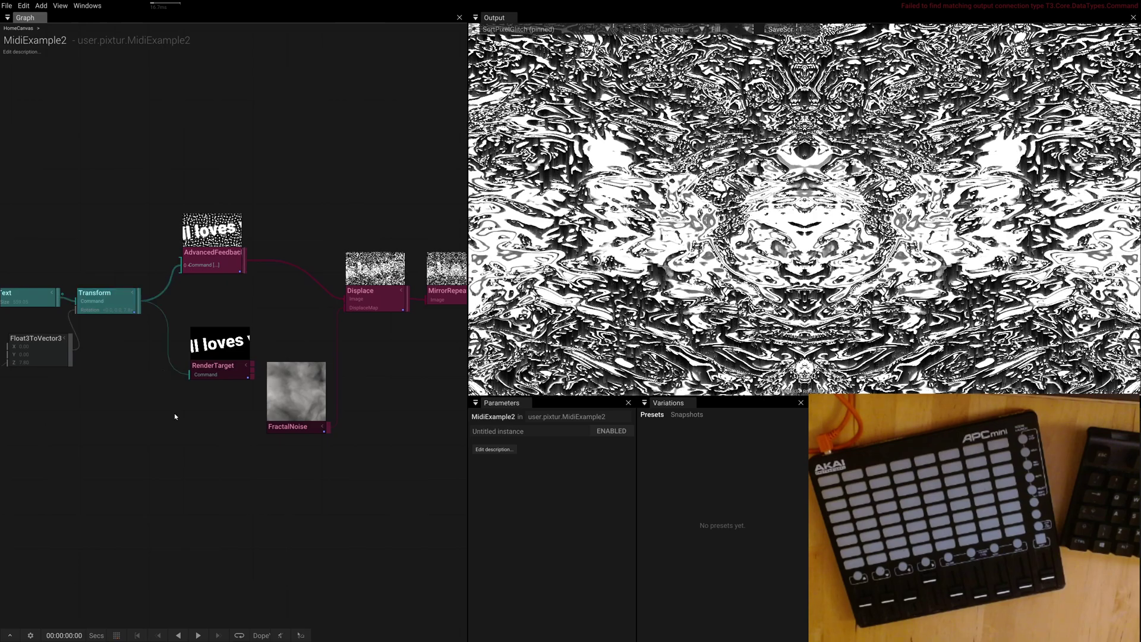
scroll(173, 415, down, 3)
scroll(174, 416, up, 2)
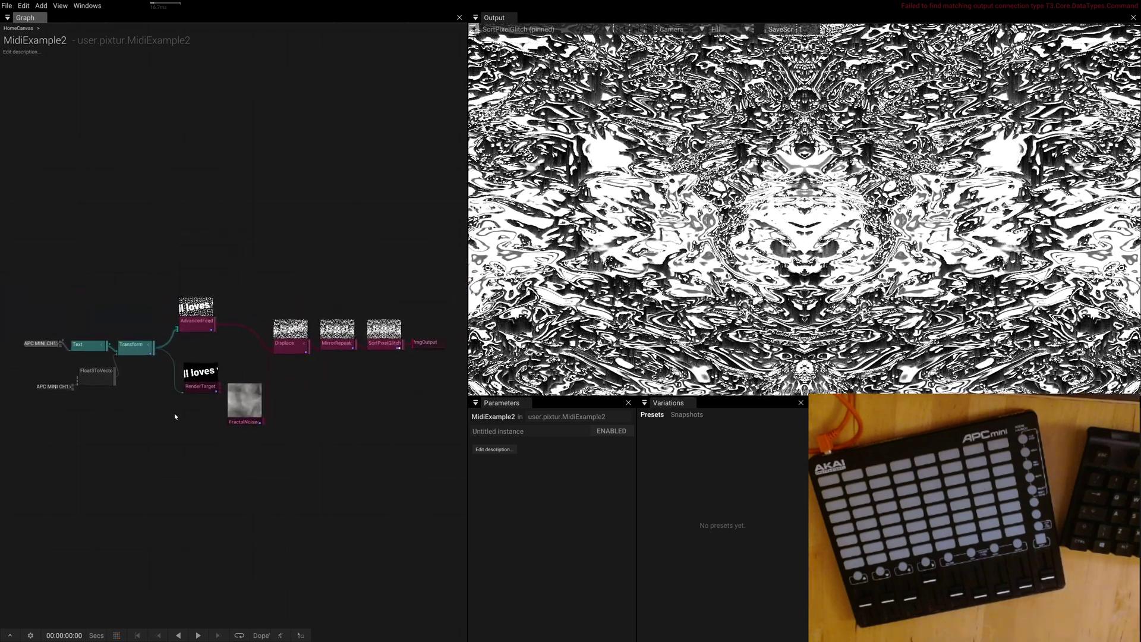
click(684, 415)
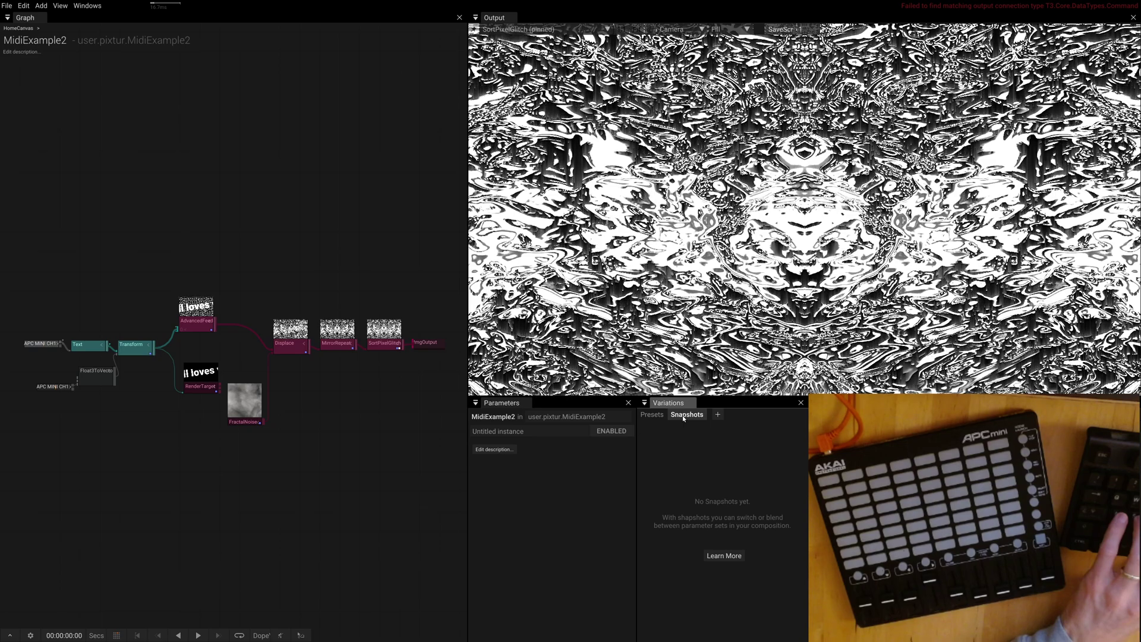
Create a snapshot of the MidiExample2 composition named "Default".
click(717, 415)
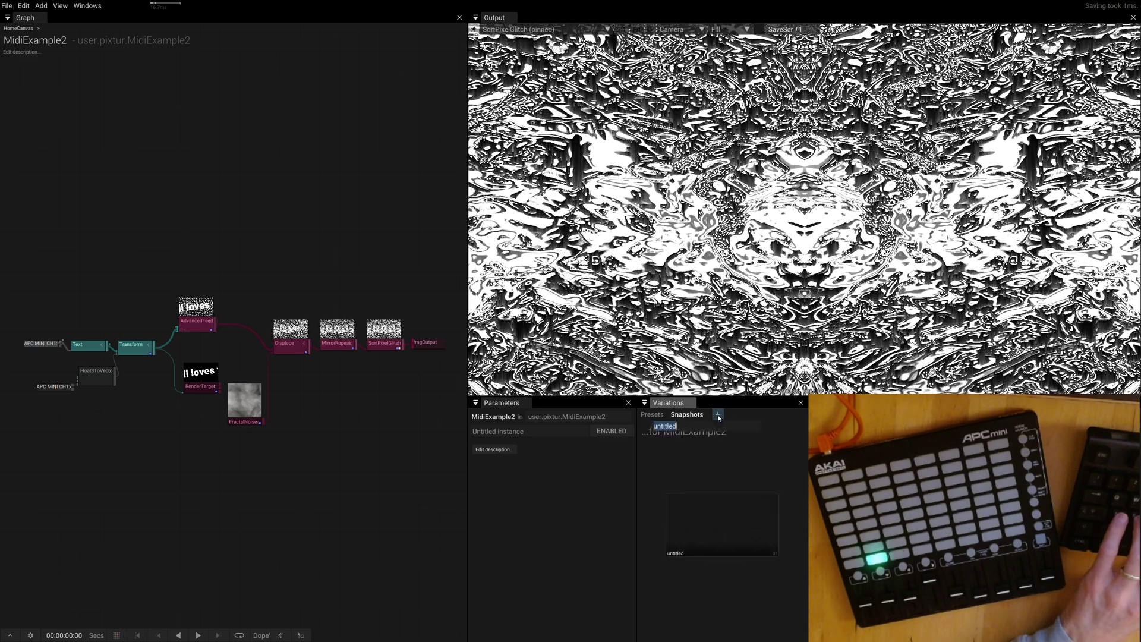
text(Defaul)
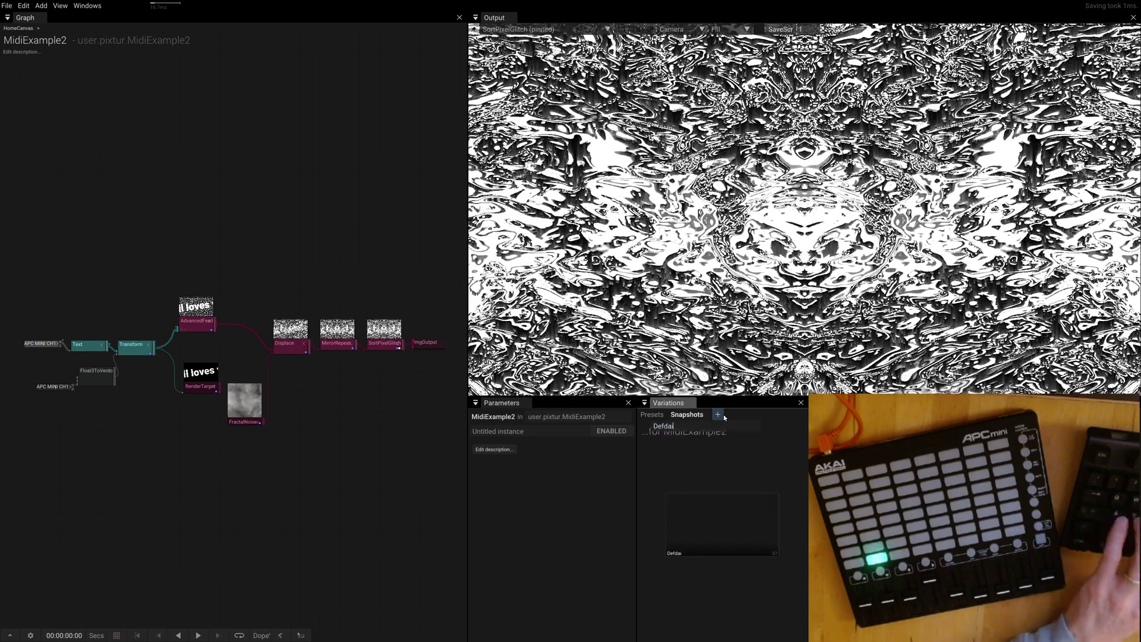
text(t)
key(Return)
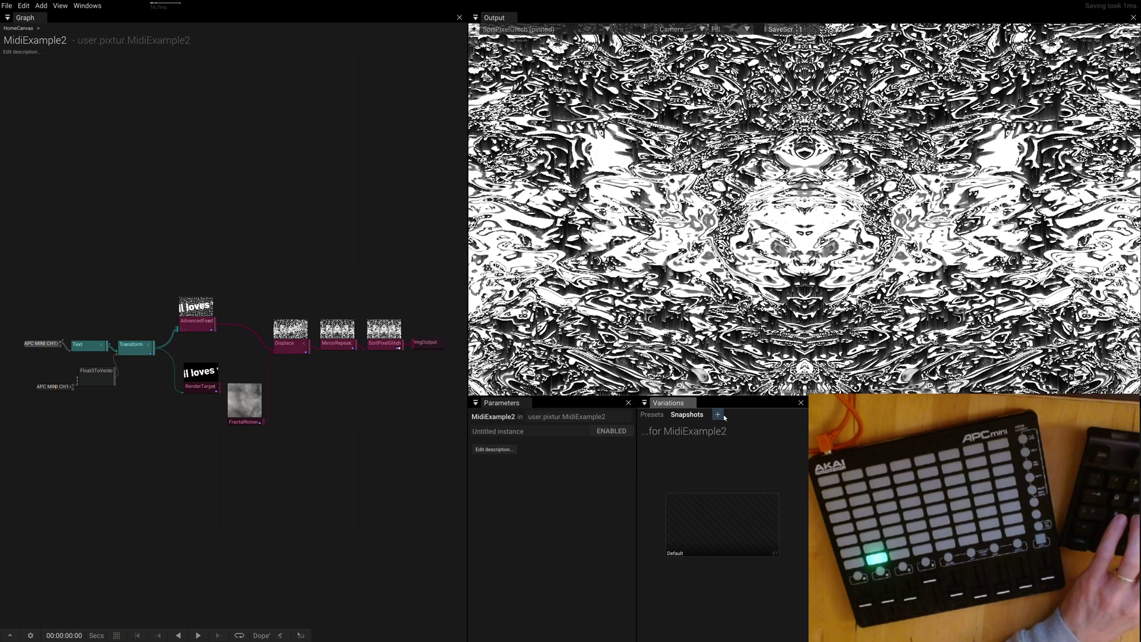
scroll(764, 451, down, 2)
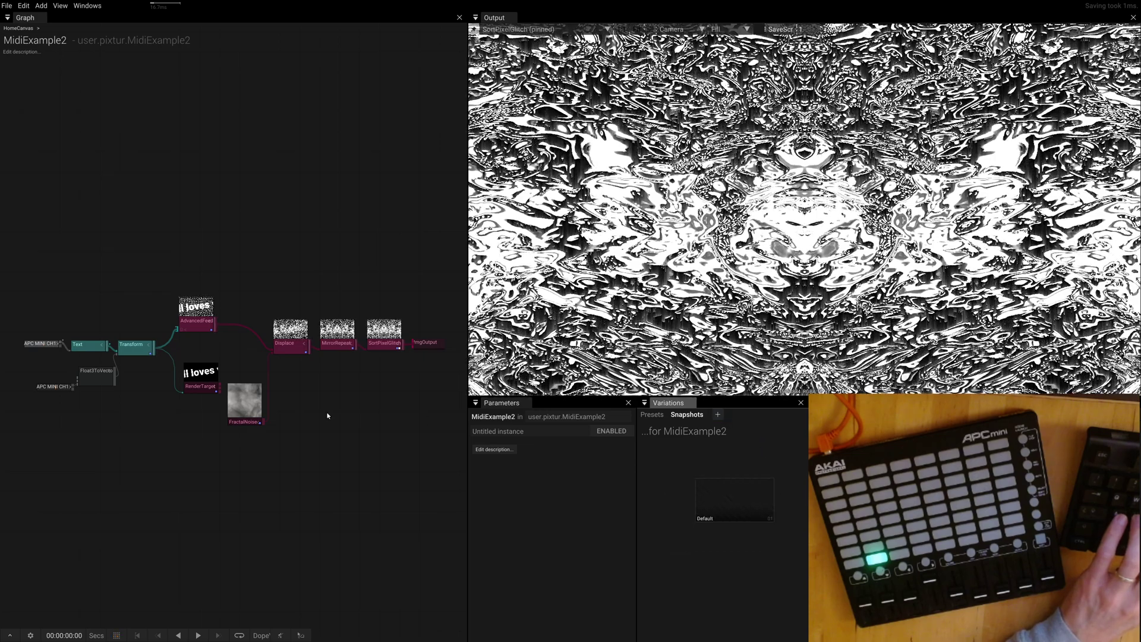
Blend the AdvancedFeedback presets into a new parameter mix, with Displacement 0.157 and Twist 125.929.
scroll(152, 320, up, 3)
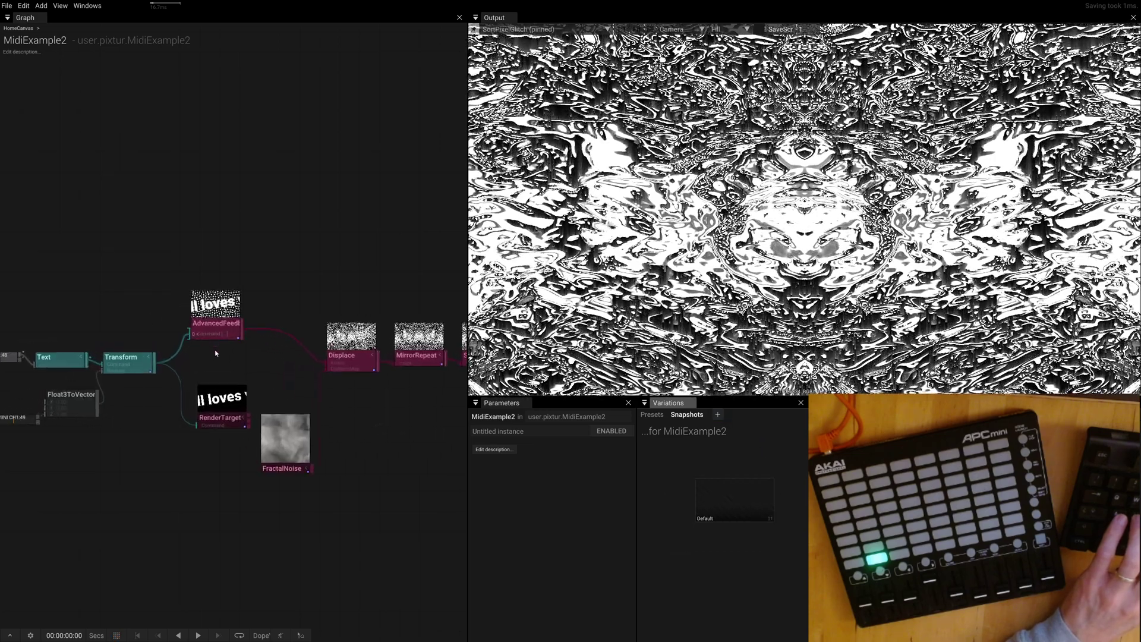
click(215, 330)
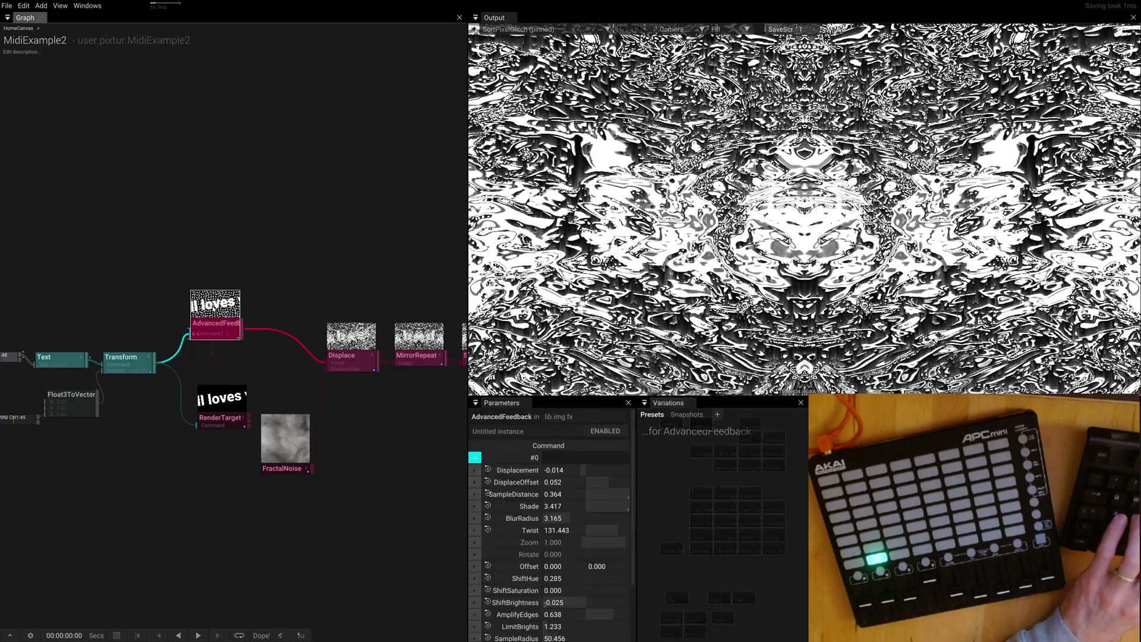
mouse_move(710, 503)
mouse_down()
mouse_move(689, 520)
mouse_move(719, 508)
mouse_move(688, 507)
mouse_up()
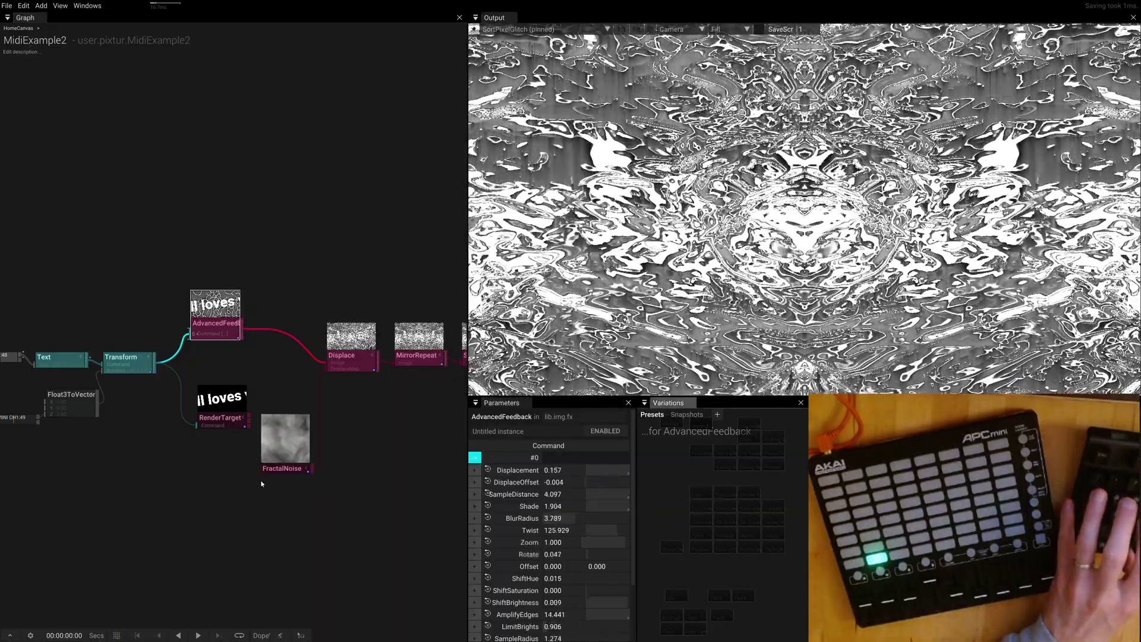
Set the Scale of FractalNoise to 2.700.
click(296, 462)
click(205, 458)
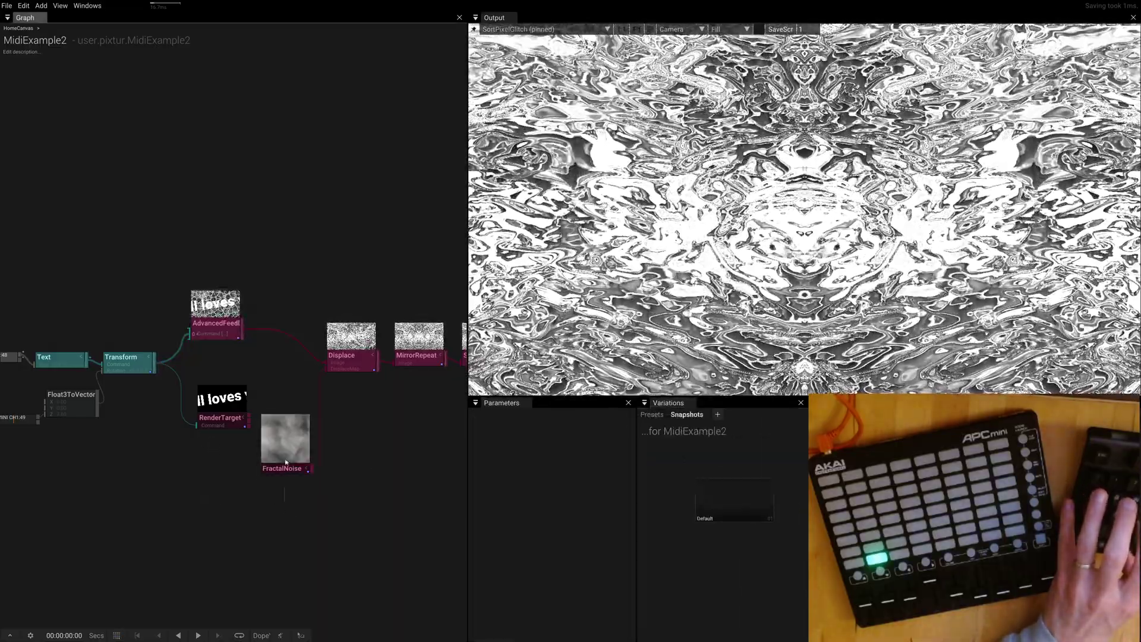
click(287, 465)
drag(553, 505, 473, 412)
drag(586, 414, 333, 507)
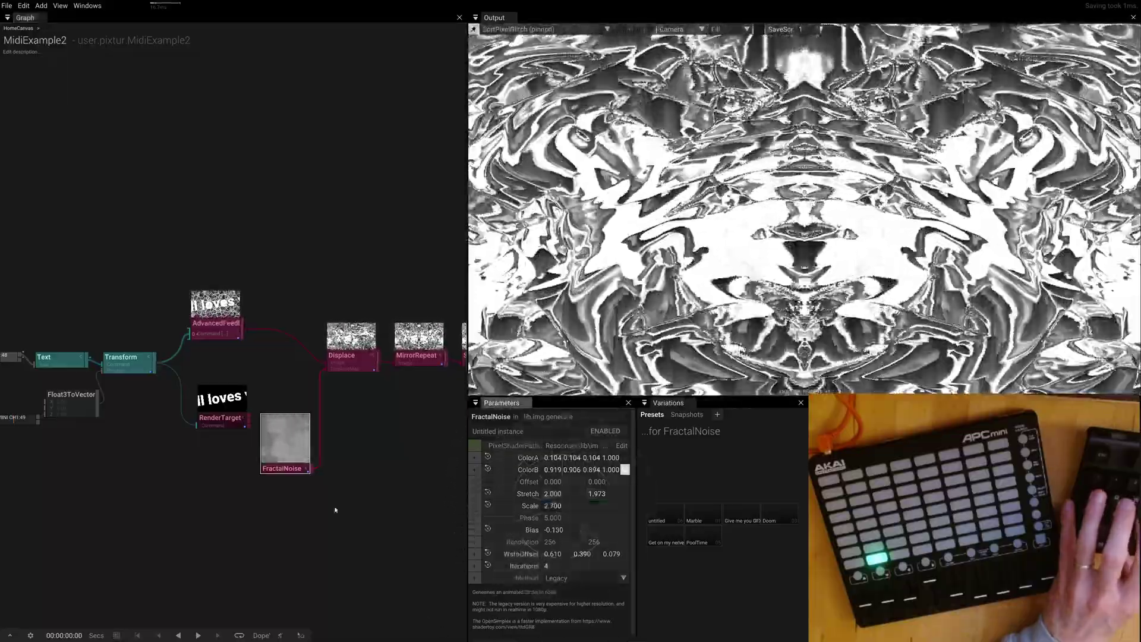
Set the Displacement of the Displace operator to -1.500.
click(346, 351)
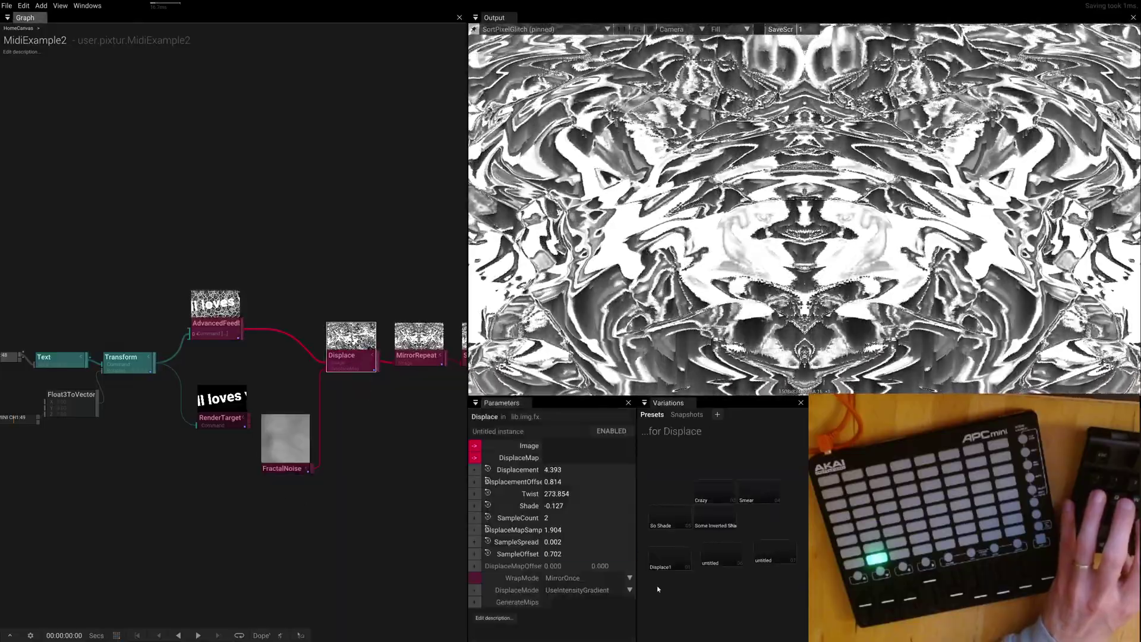
drag(552, 470, 556, 505)
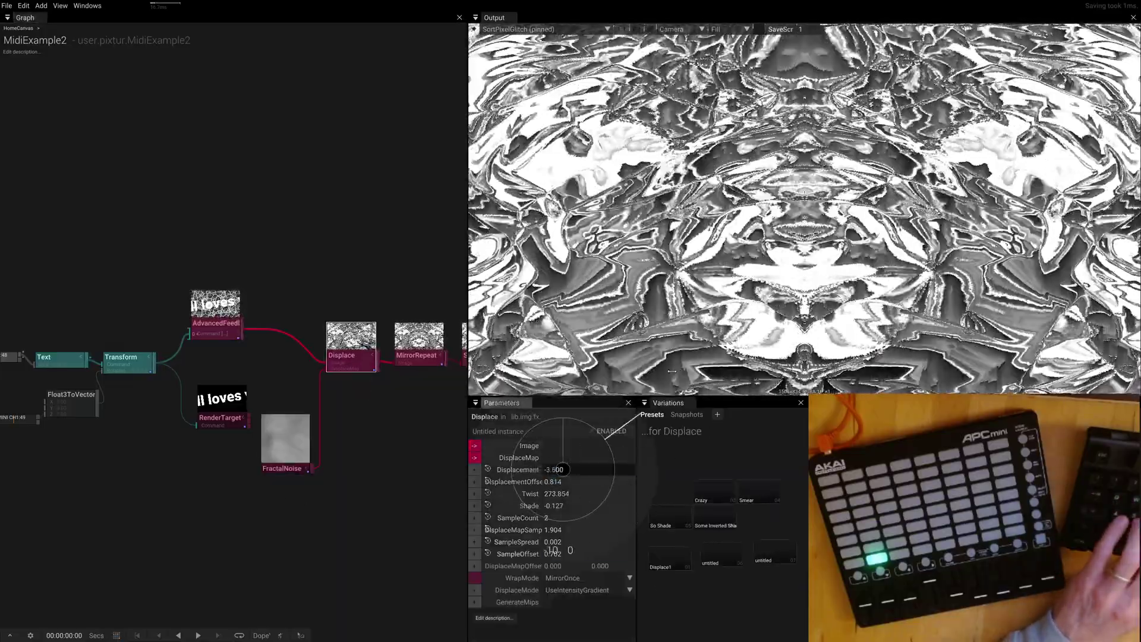
drag(656, 474, 529, 435)
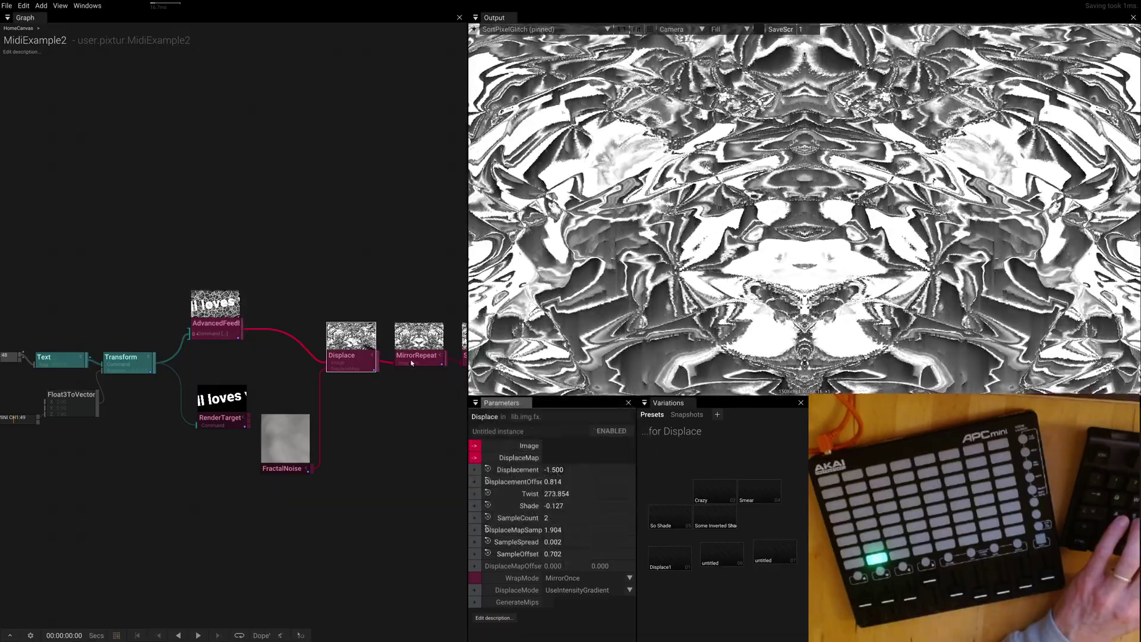
Set the ShadeAmount of MirrorRepeat to 0.460 and its RotateImage to 41°.
click(411, 360)
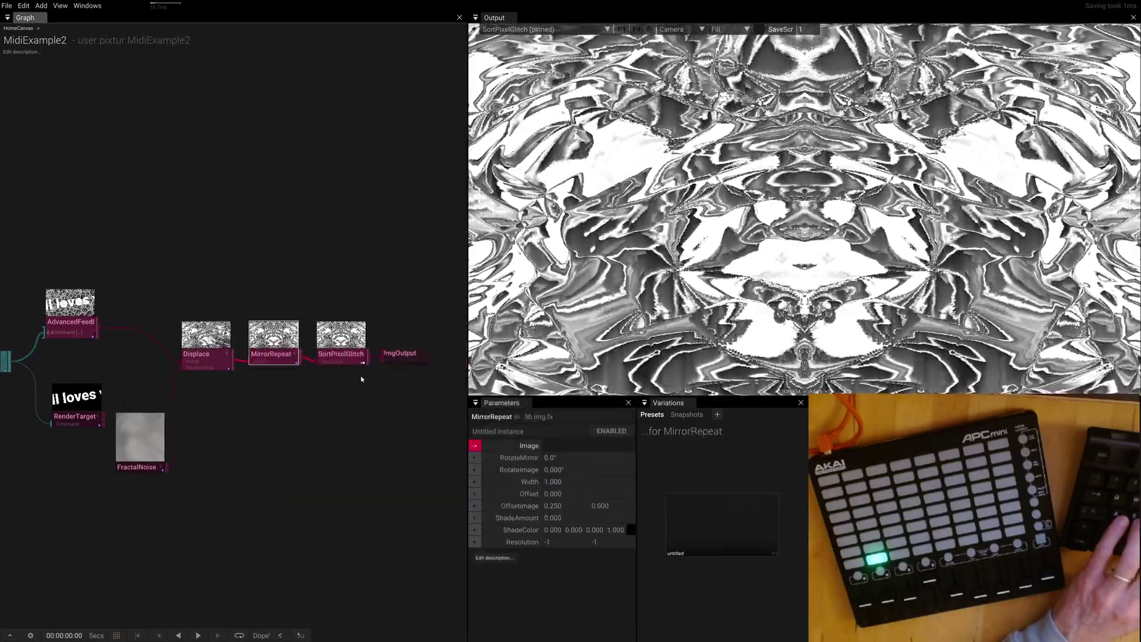
click(339, 352)
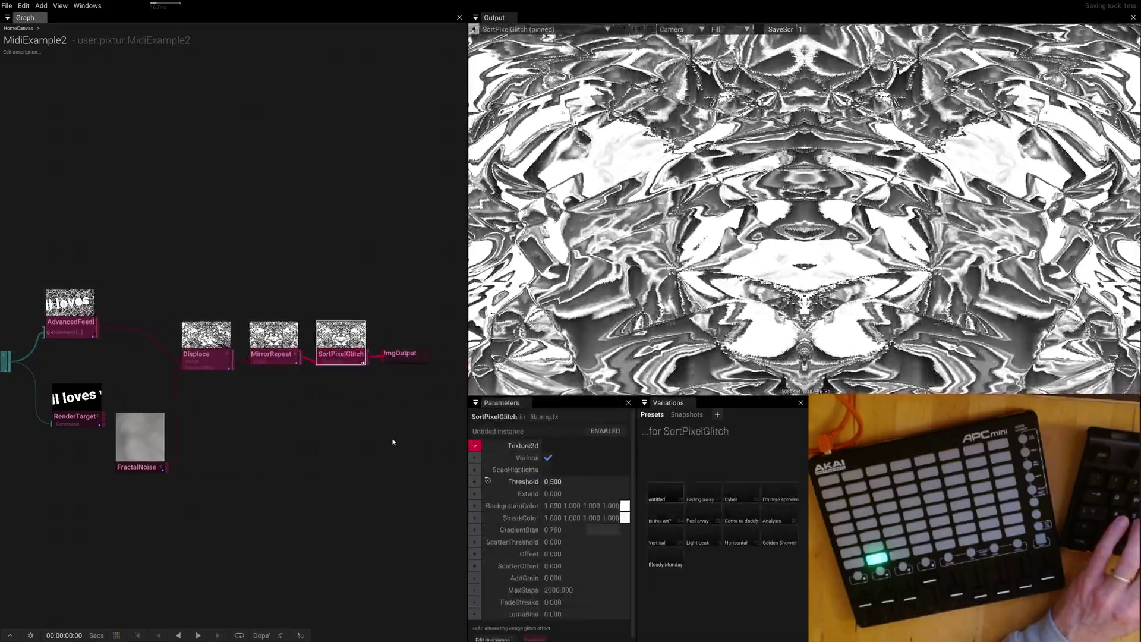
drag(271, 362, 269, 353)
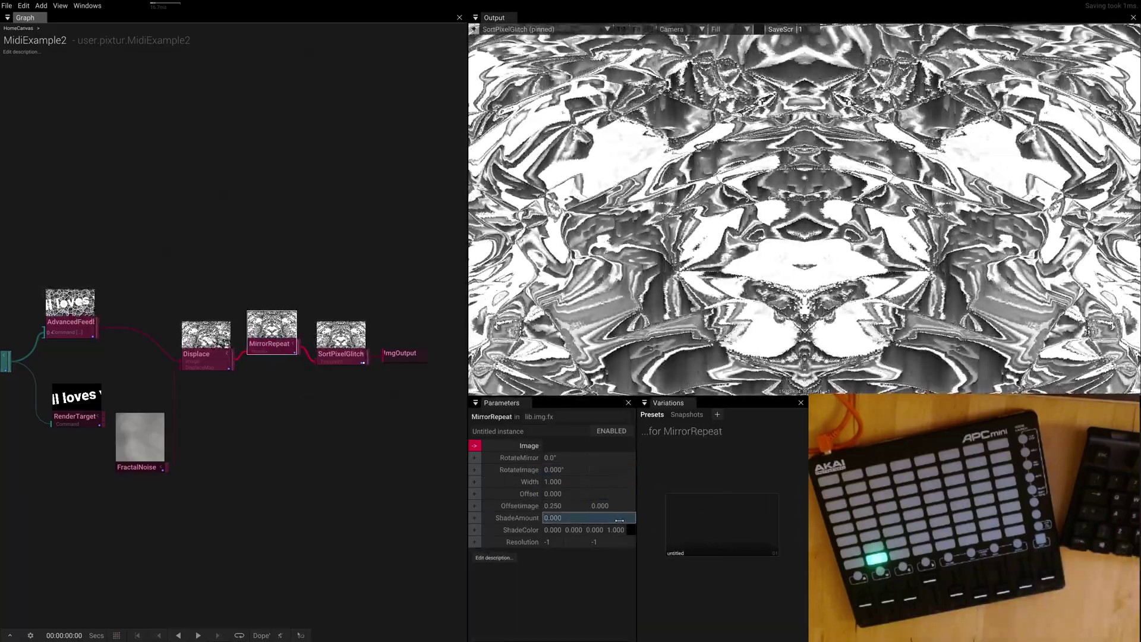
drag(589, 520, 569, 471)
click(570, 470)
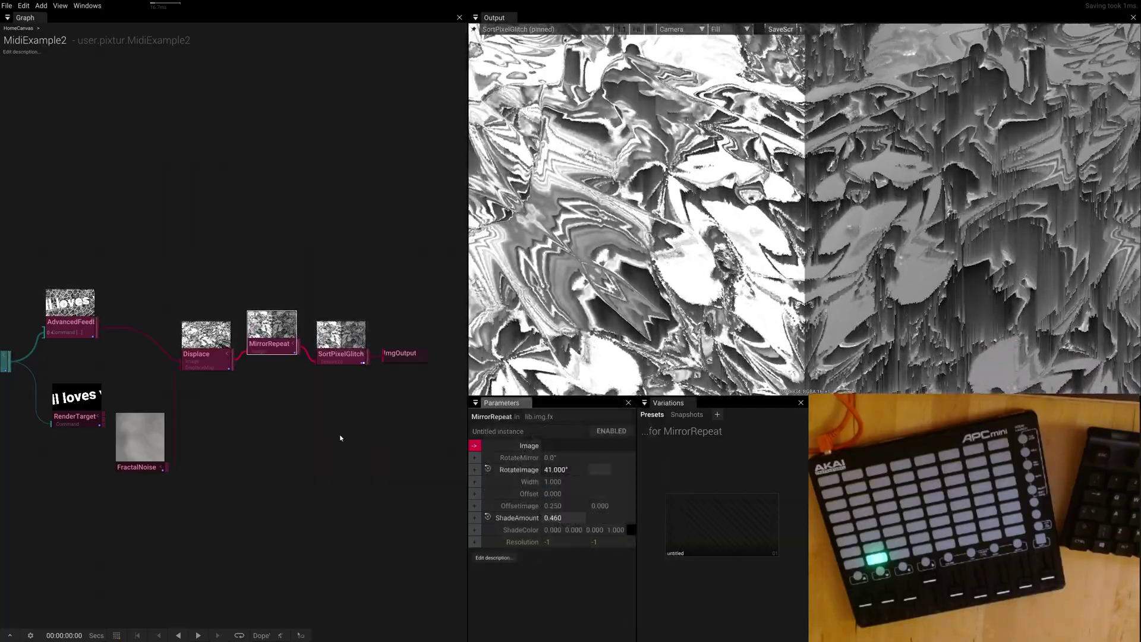
Blend the SortPixelGlitch presets into a green and pink streak look with Threshold 0.534 and Extend 0.160.
click(336, 343)
mouse_move(722, 521)
mouse_down()
mouse_move(765, 538)
mouse_move(726, 510)
mouse_move(675, 544)
mouse_up()
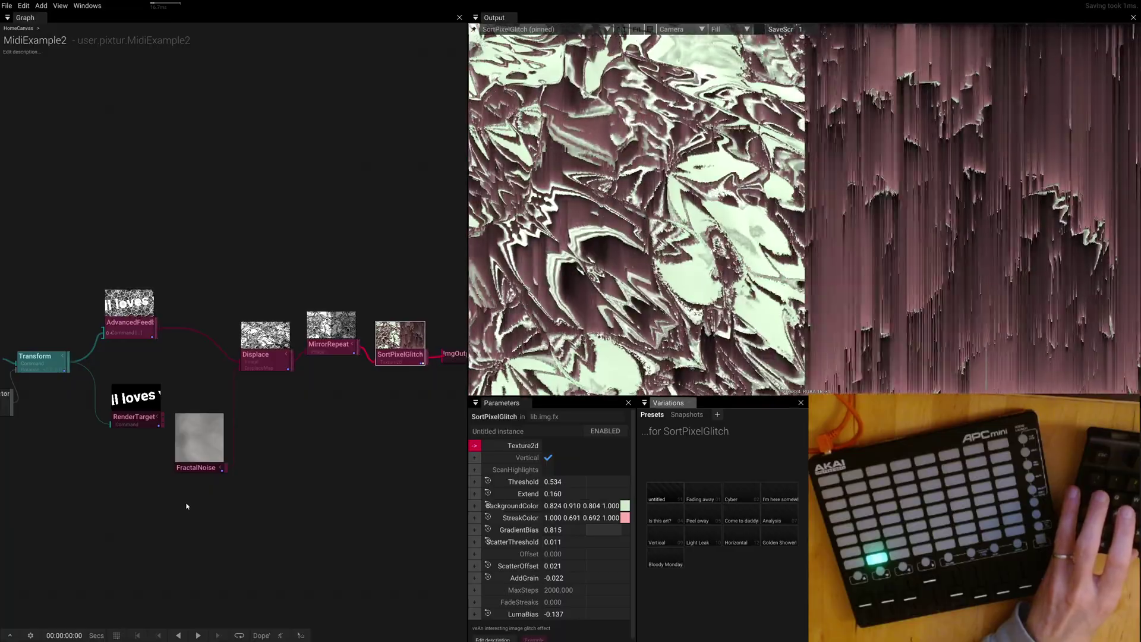
Change the FractalNoise Method to the OpenSimplex2S normal-map variant.
click(192, 443)
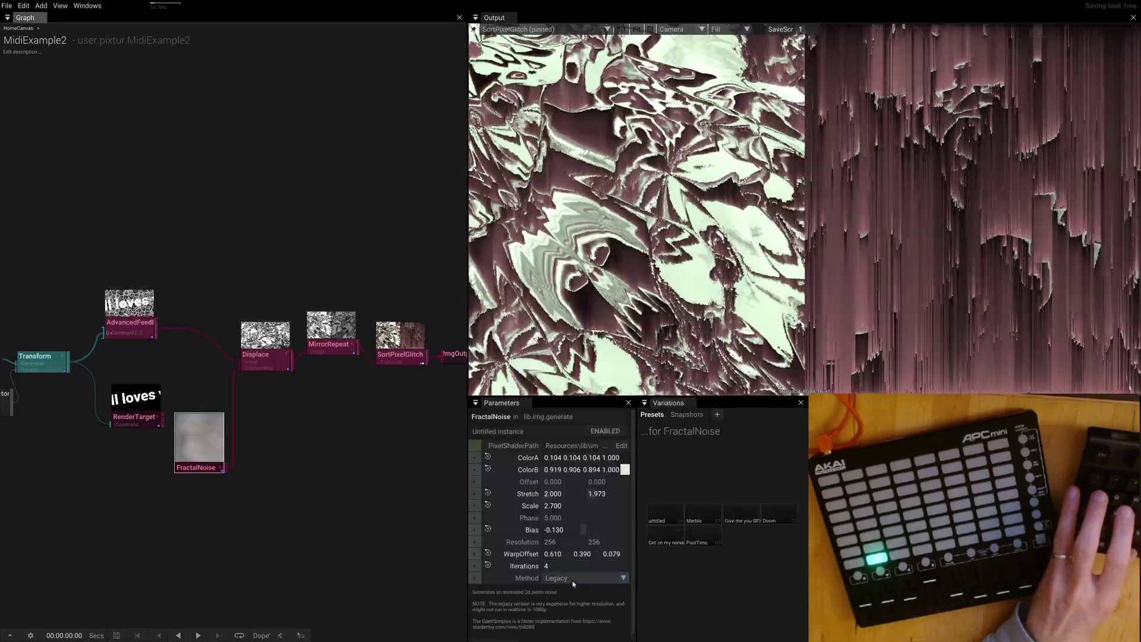
click(573, 581)
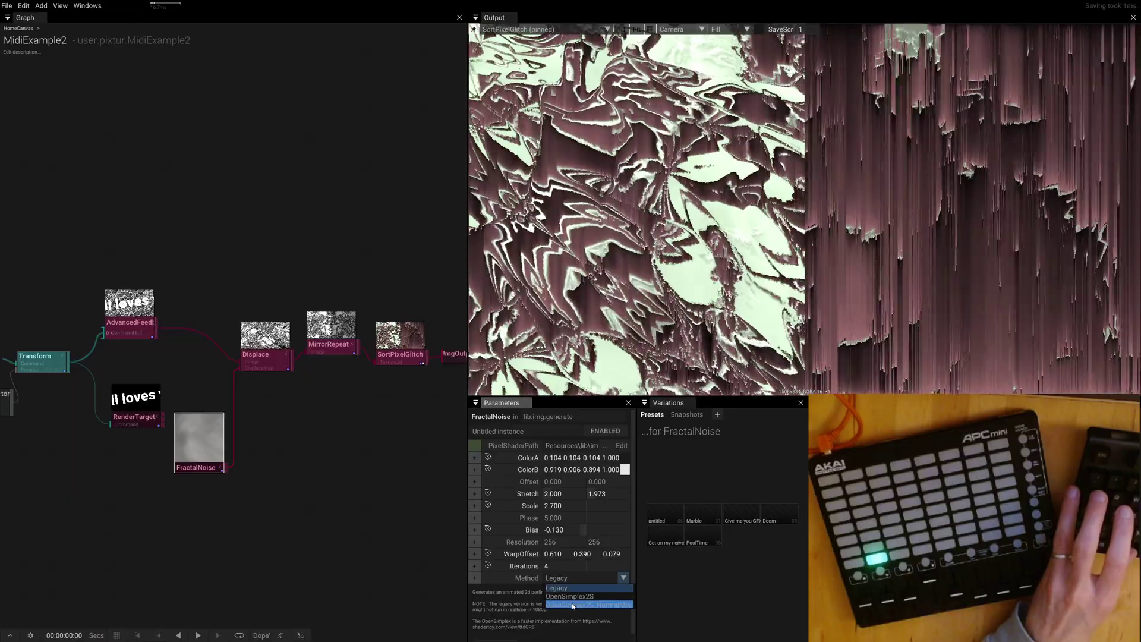
click(571, 604)
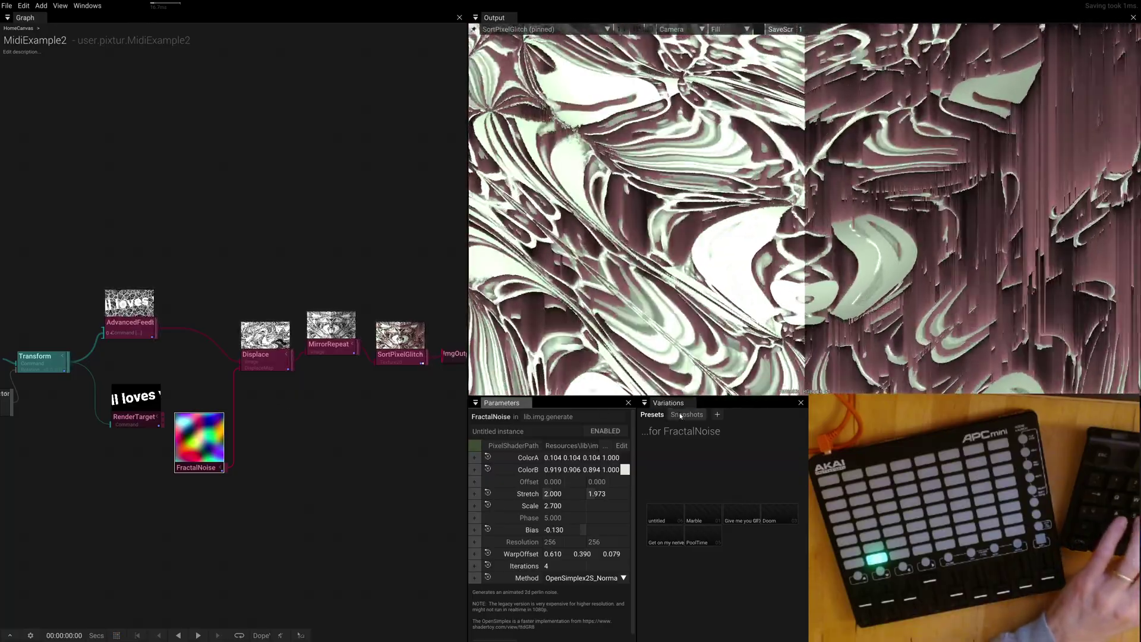
Save the current look of MidiExample2 as a snapshot named "Nice Idea".
click(676, 416)
click(717, 415)
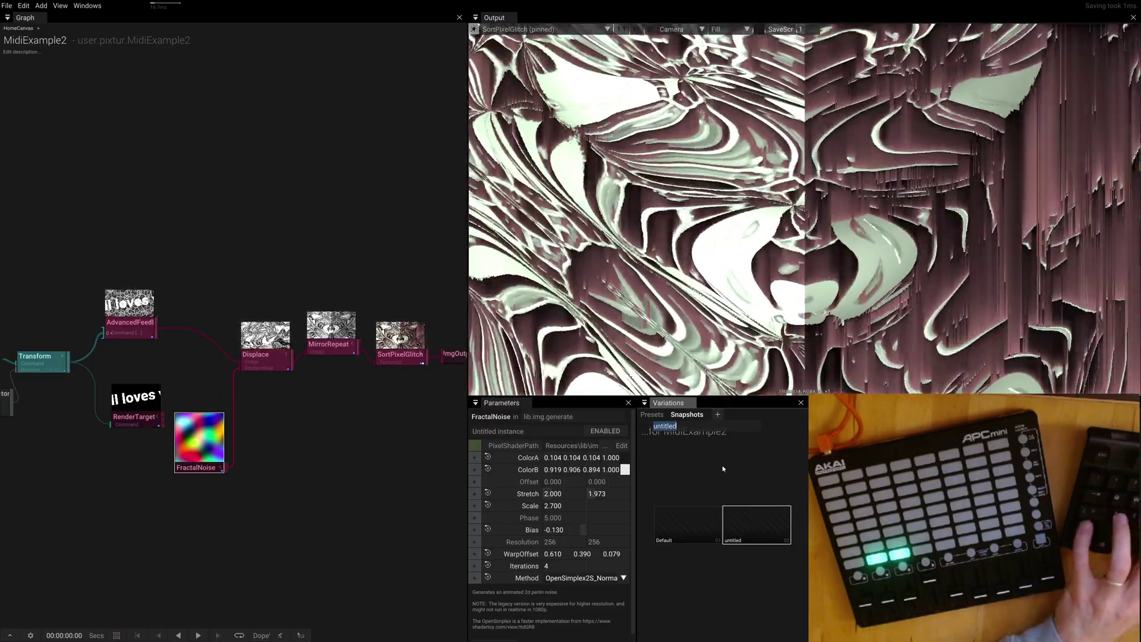
text(Nice Idea)
key(Return)
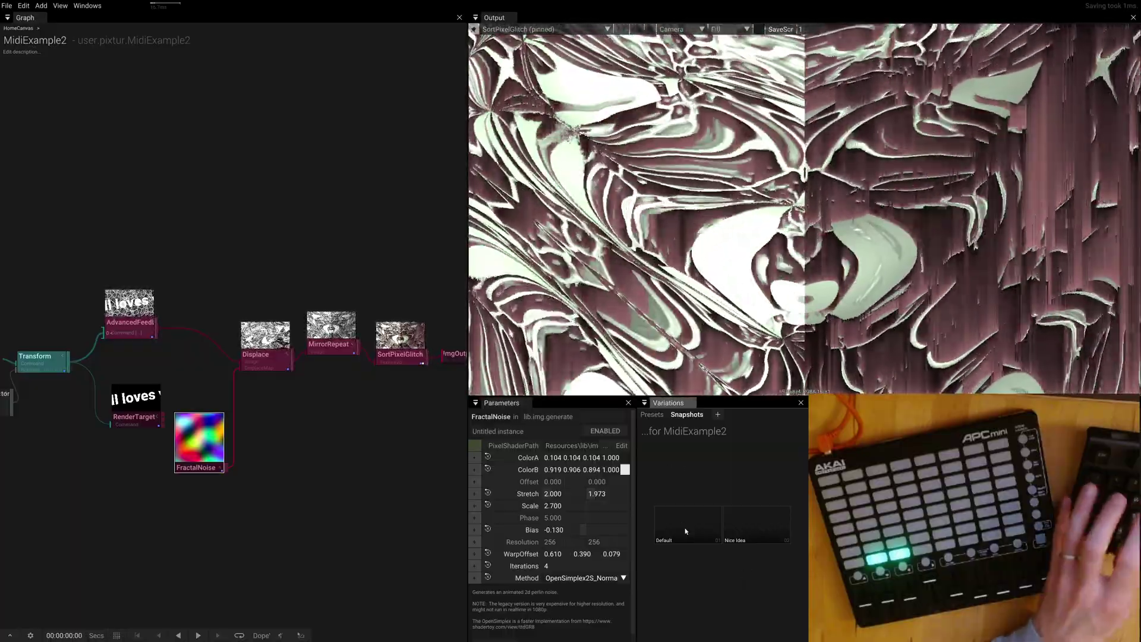
Blend back and forth between the Default and Nice Idea snapshots, including beyond 100% of Default.
drag(684, 532, 780, 529)
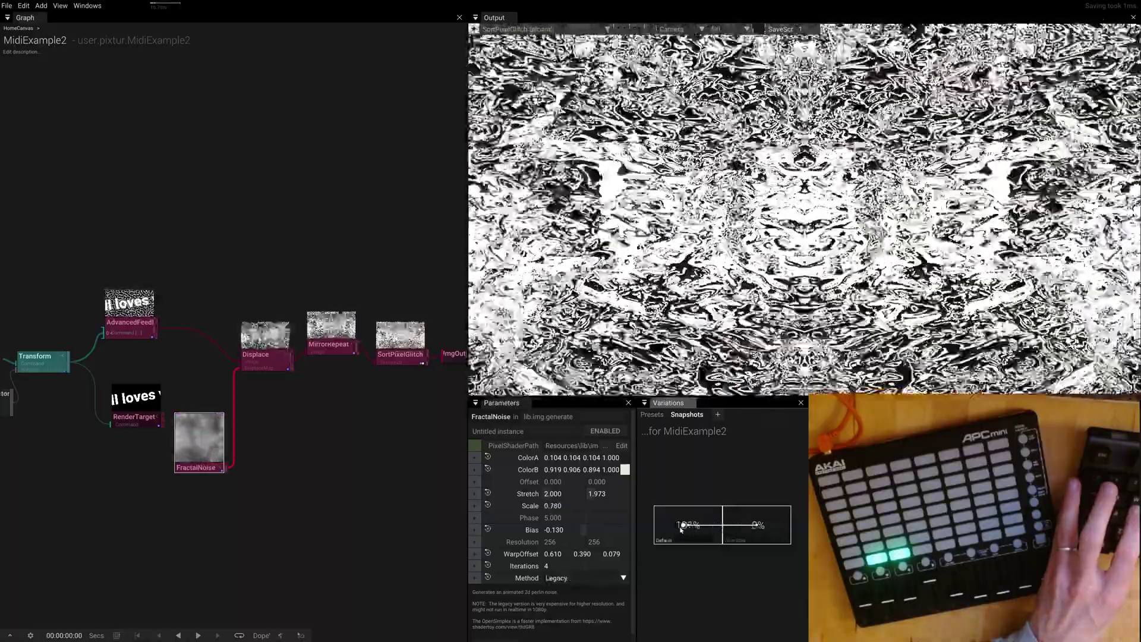
drag(681, 530, 656, 527)
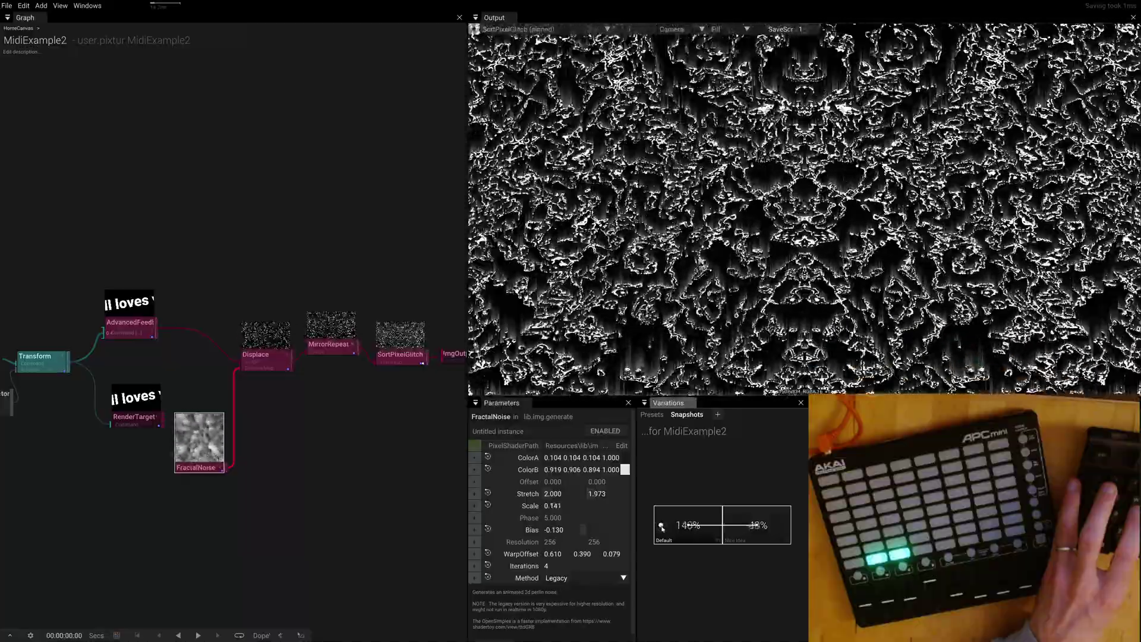
drag(709, 525, 699, 527)
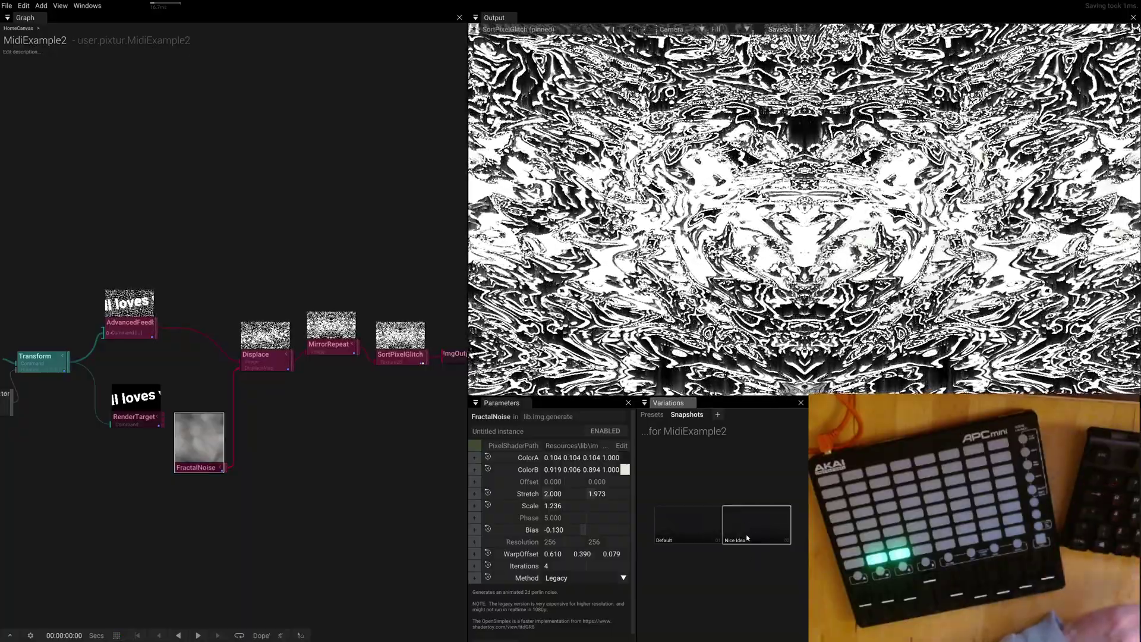
Blend the Nice Idea snapshot alone at different strengths, from negative percentages up to nearly 100%.
drag(759, 533, 749, 533)
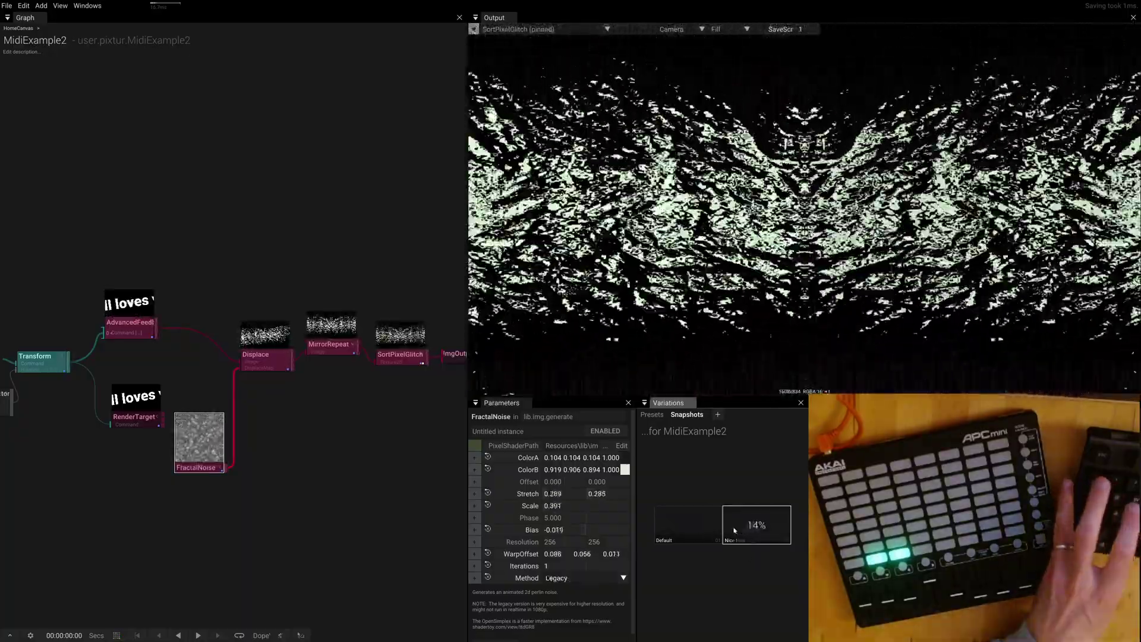
drag(743, 530, 768, 528)
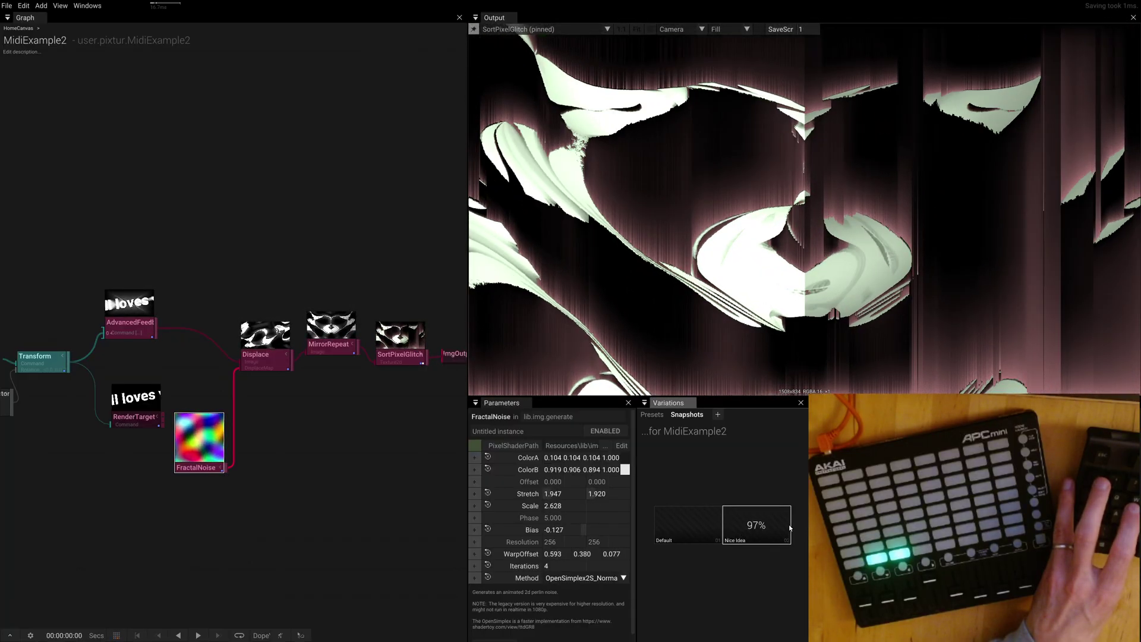
drag(789, 528, 760, 527)
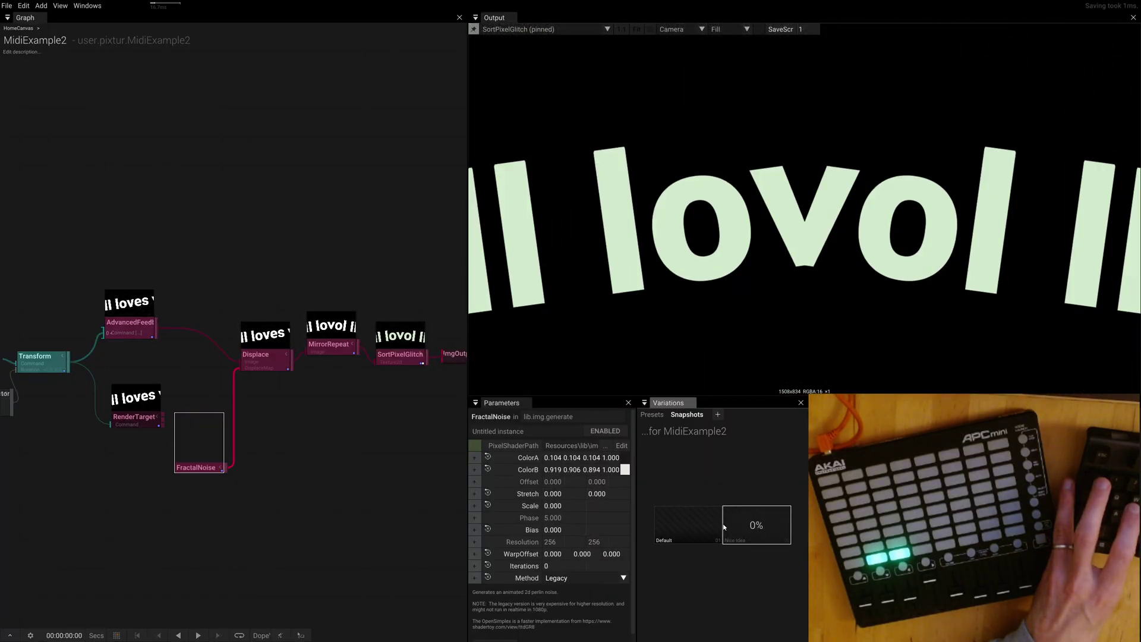
mouse_move(708, 526)
mouse_down()
mouse_move(683, 527)
mouse_move(697, 527)
mouse_up()
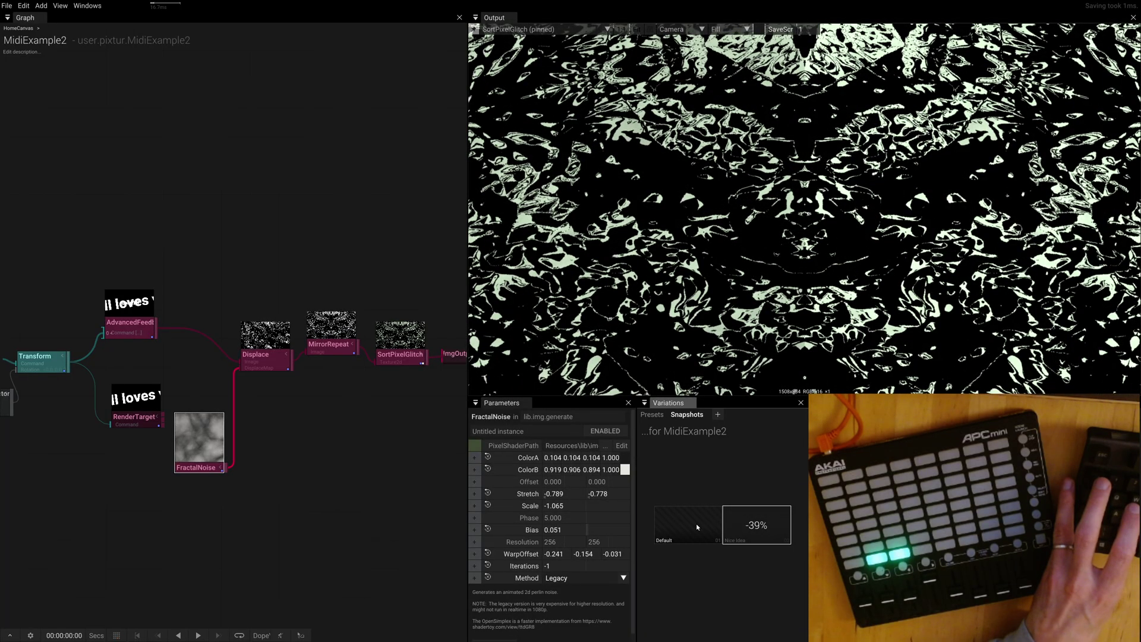
drag(697, 527, 778, 527)
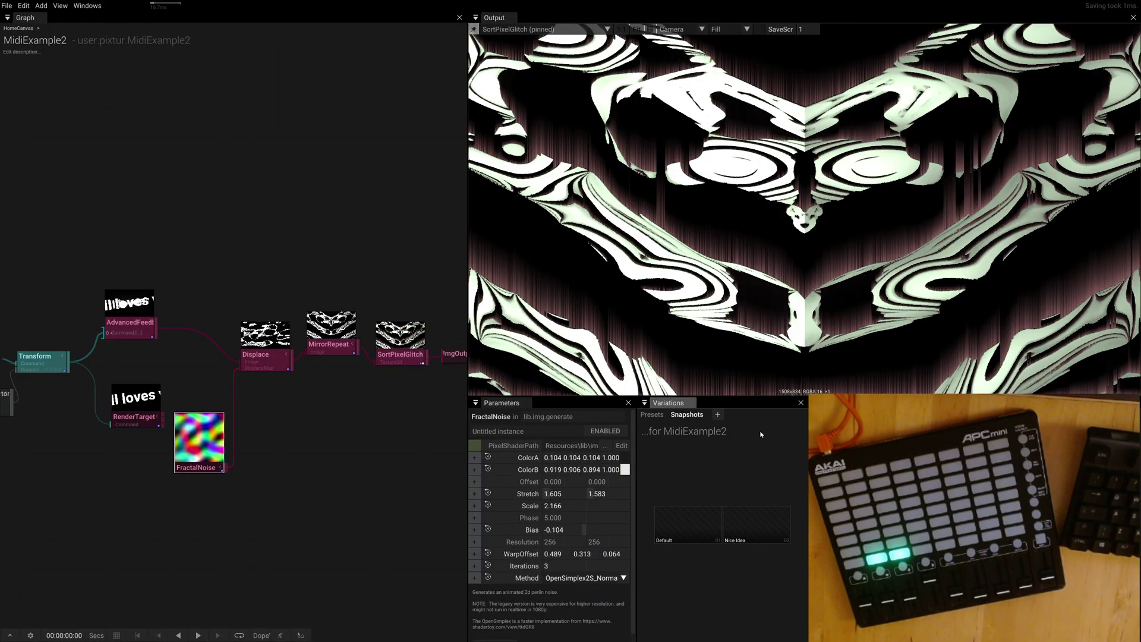
Mix the Default and Nice Idea snapshots and save the blend as a snapshot named "Interesting".
drag(743, 528, 717, 528)
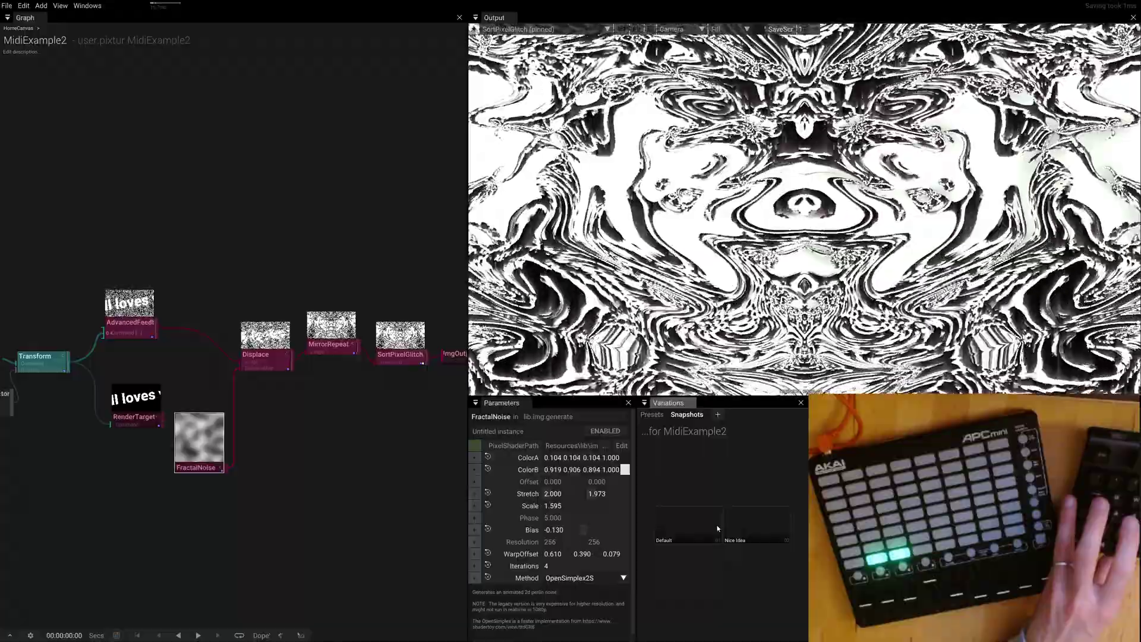
click(717, 415)
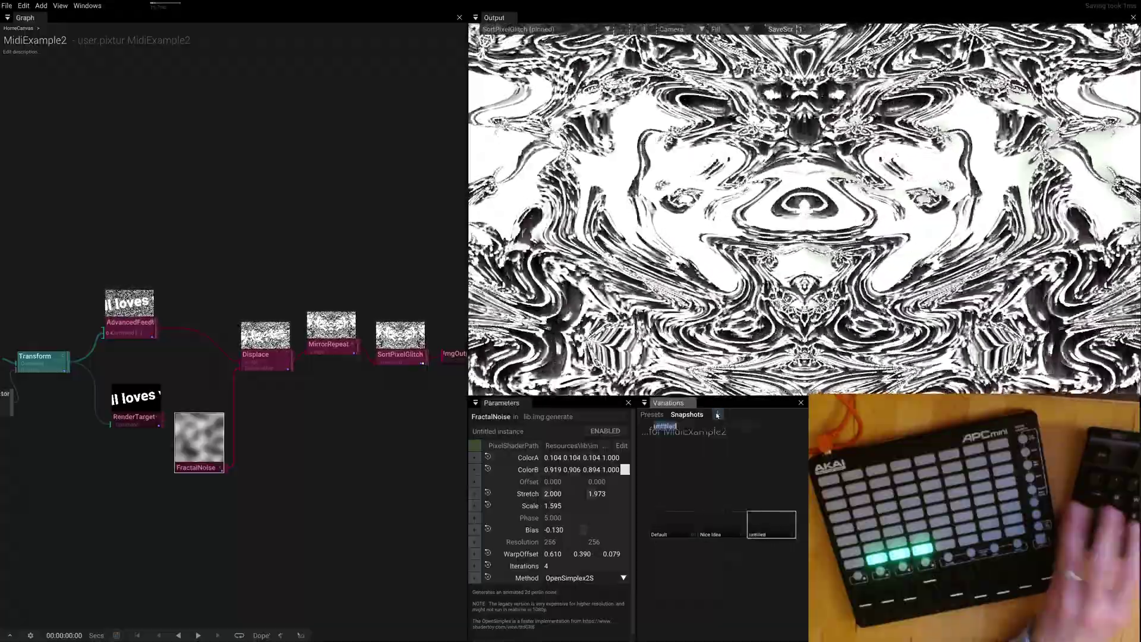
text(Interest)
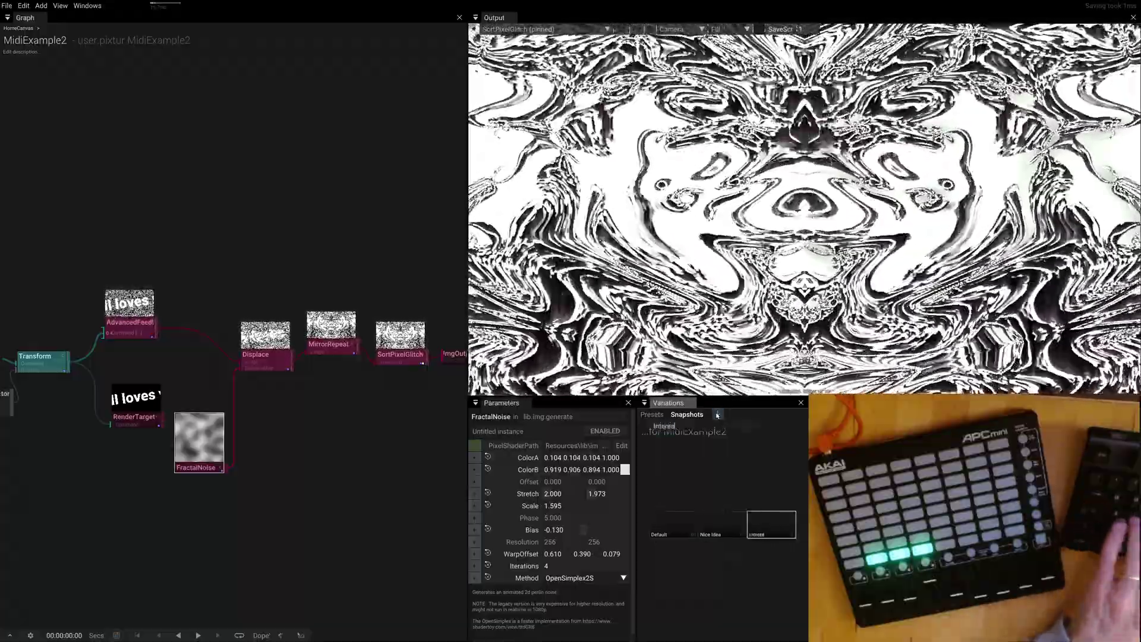
text(ing)
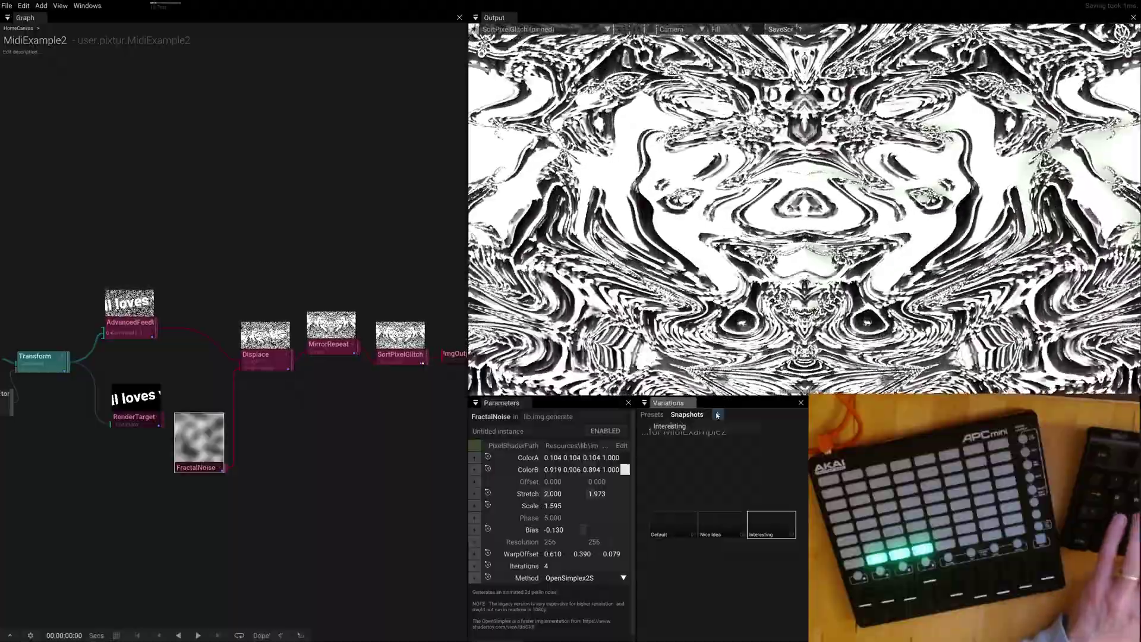
key(Return)
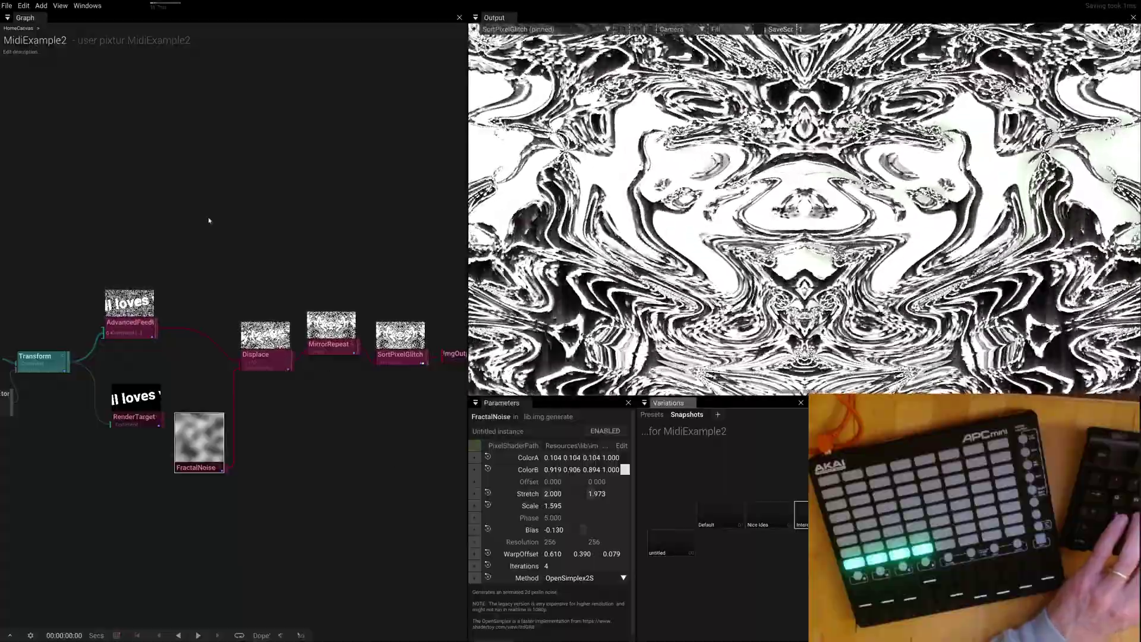
Set the Transform operator's UniformScale to about 0.27.
click(132, 337)
drag(107, 359, 178, 331)
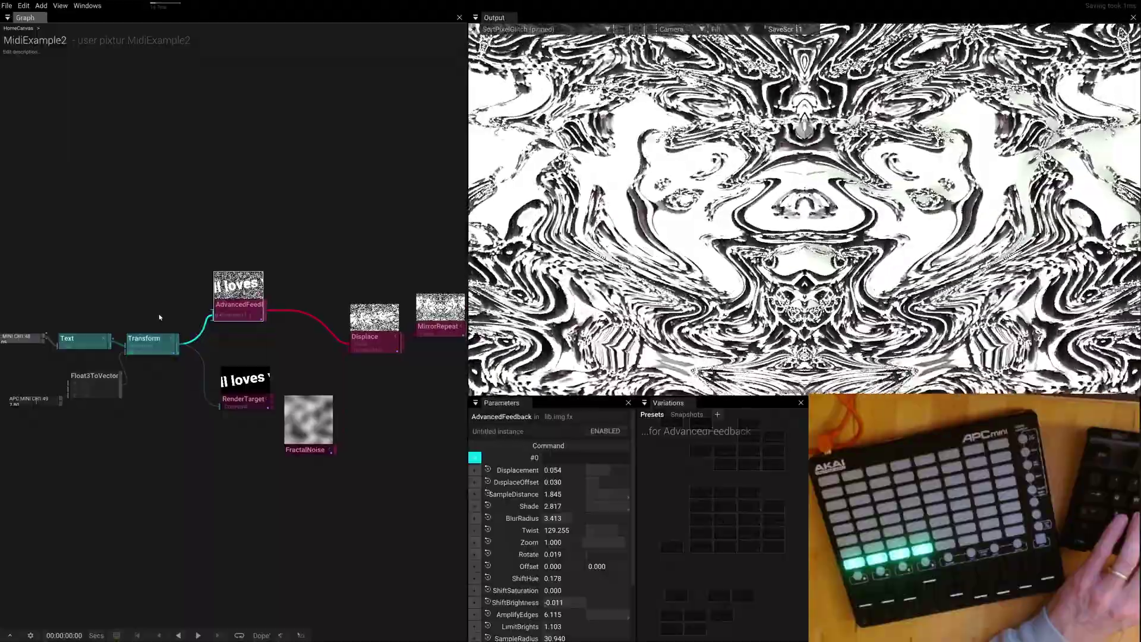
click(152, 344)
mouse_move(553, 493)
mouse_down()
mouse_move(579, 540)
mouse_move(543, 484)
mouse_move(565, 510)
mouse_up()
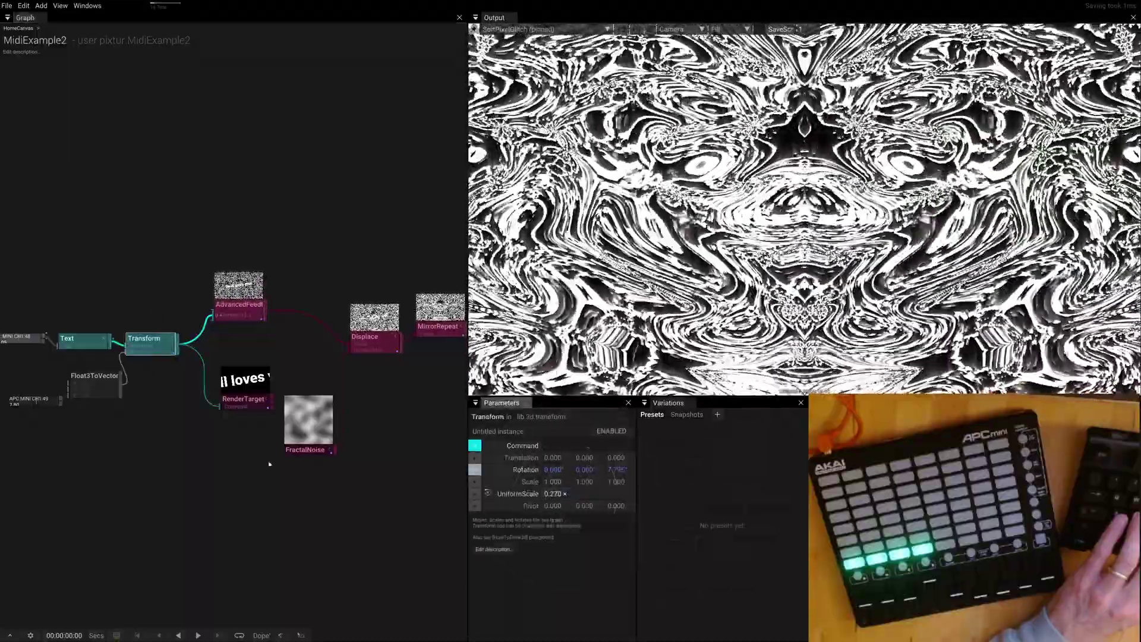
Set the FractalNoise operator's Scale to 1.0 and the Displace operator's Displacement to about -0.23.
click(294, 450)
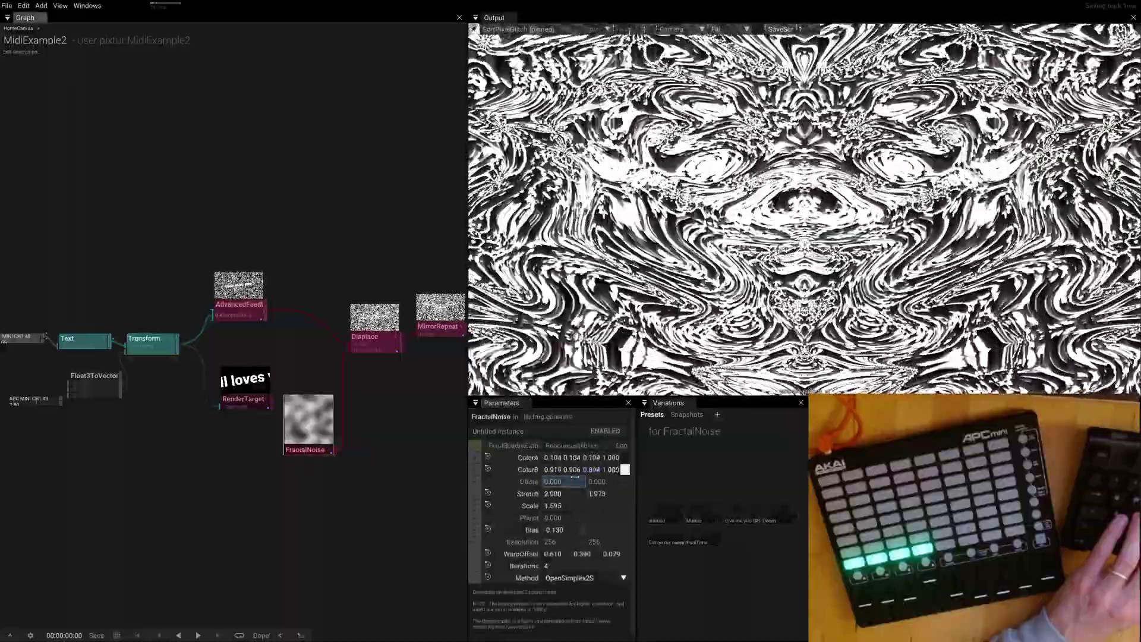
drag(564, 505, 494, 440)
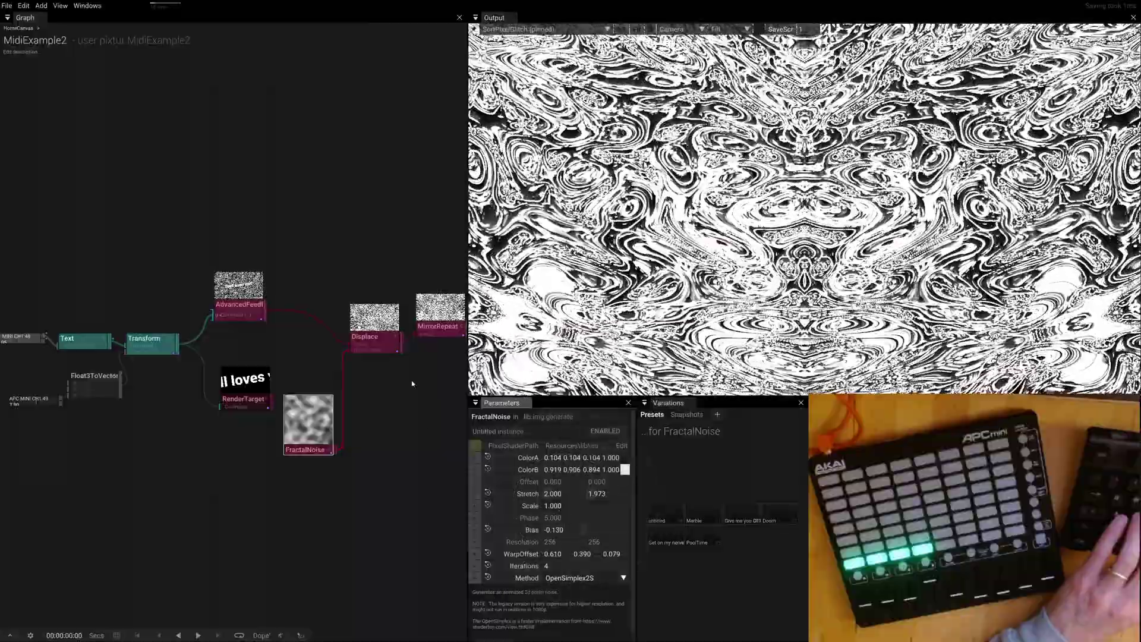
click(375, 411)
click(371, 339)
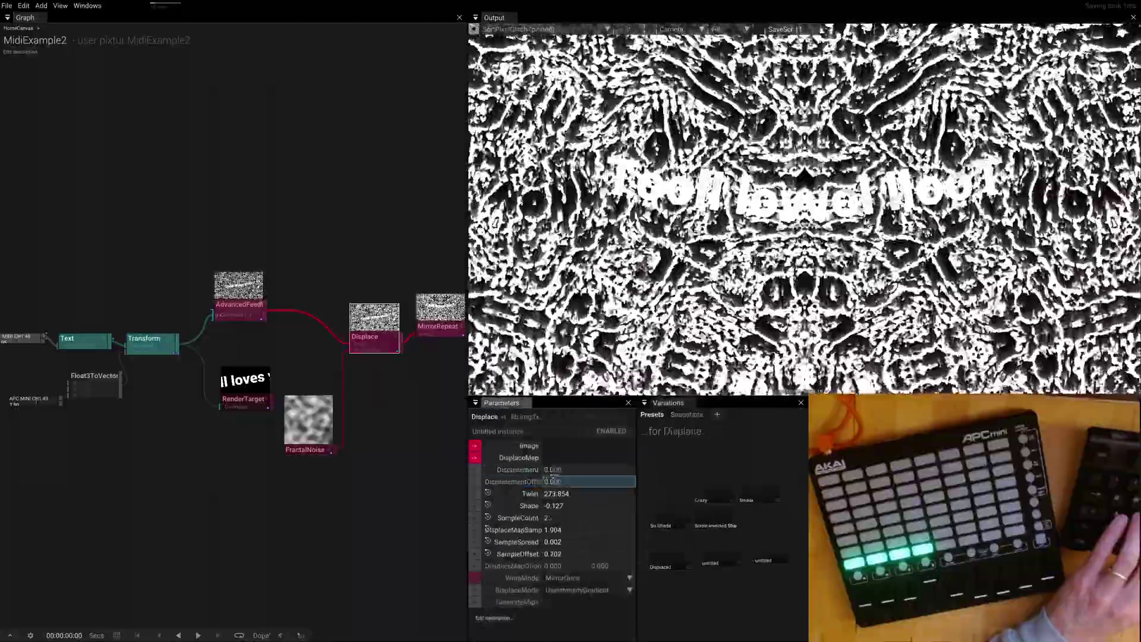
drag(552, 469, 570, 517)
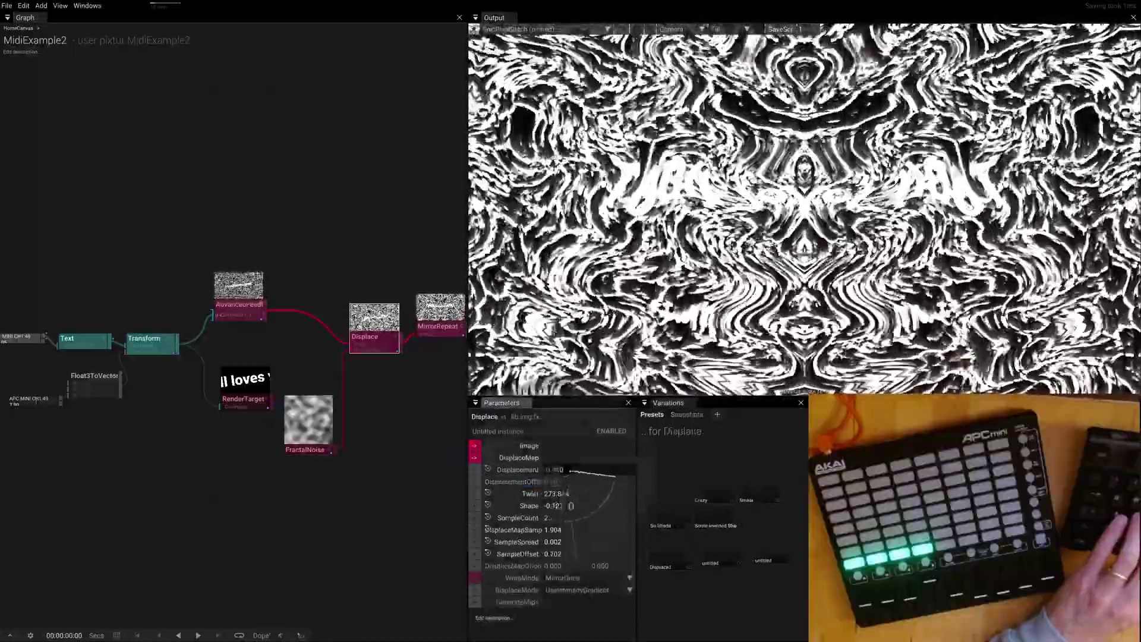
Give AdvancedFeedback a new look by picking a variation from its presets.
click(239, 306)
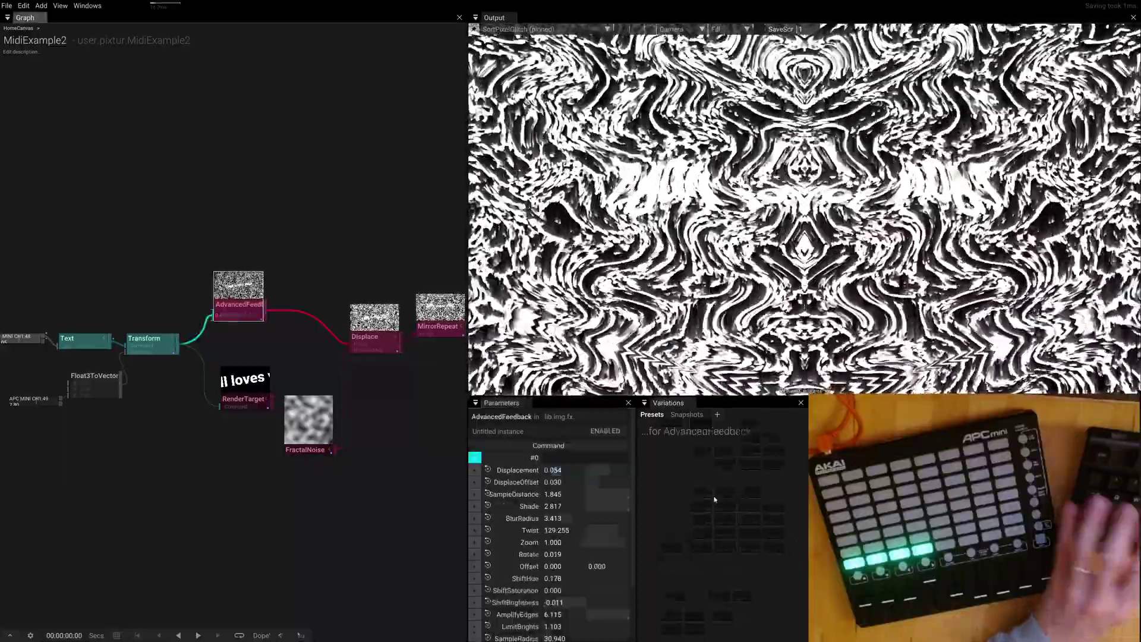
drag(707, 511, 757, 448)
scroll(240, 349, up, 3)
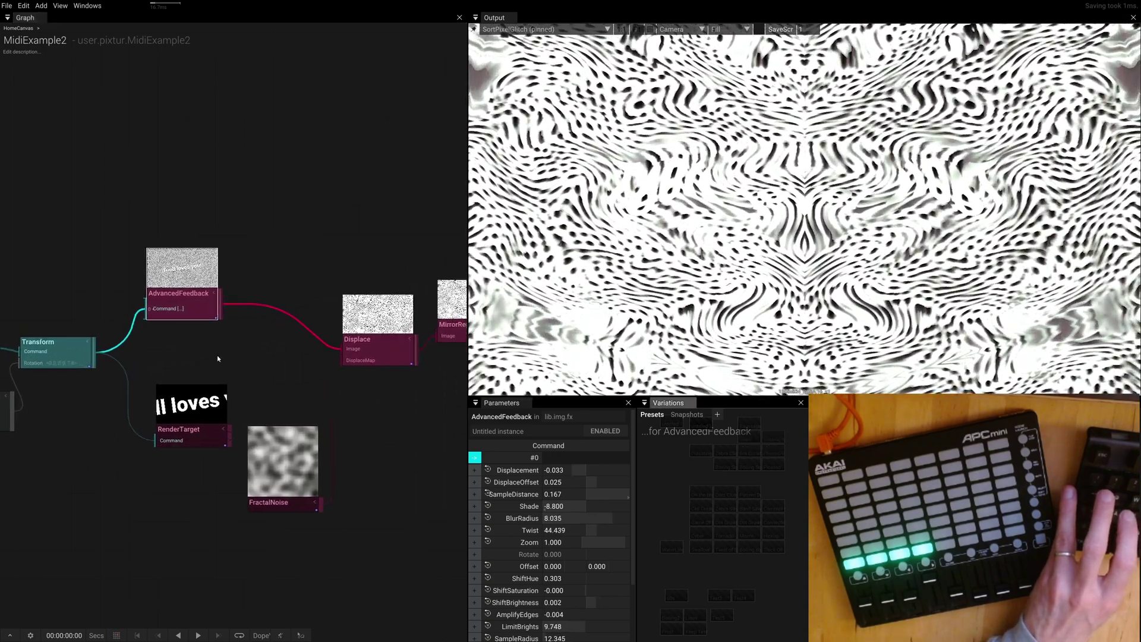
Color the SortPixelGlitch output with a dark red StreakColor (0.397, 0.000, 0.001) and an orange BackgroundColor (0.718, 0.283, 0.059).
click(379, 354)
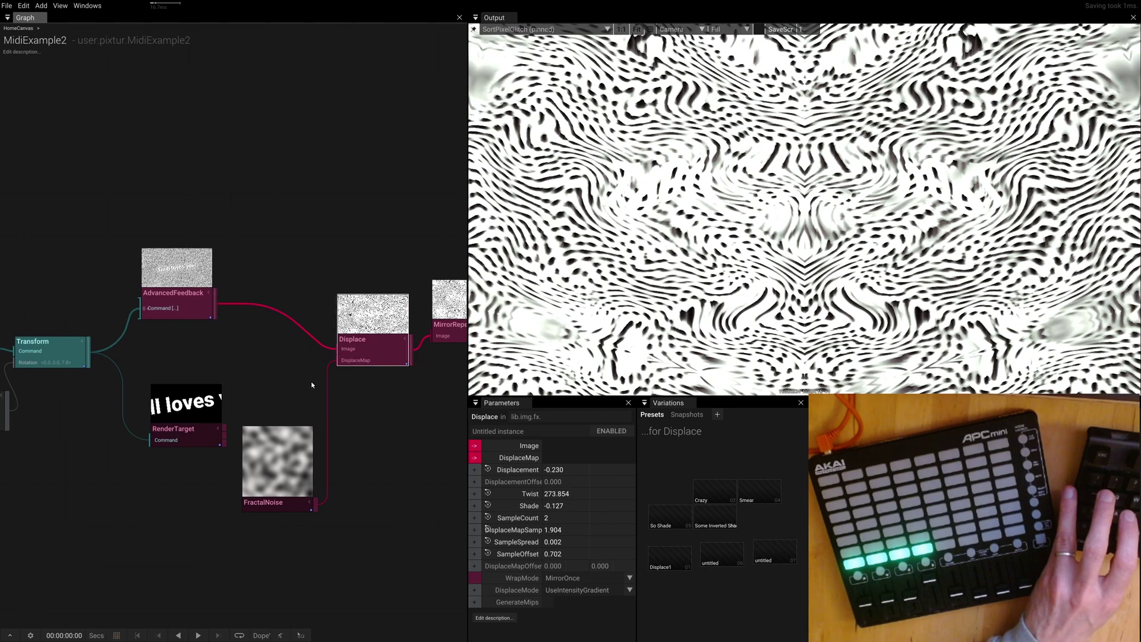
click(454, 335)
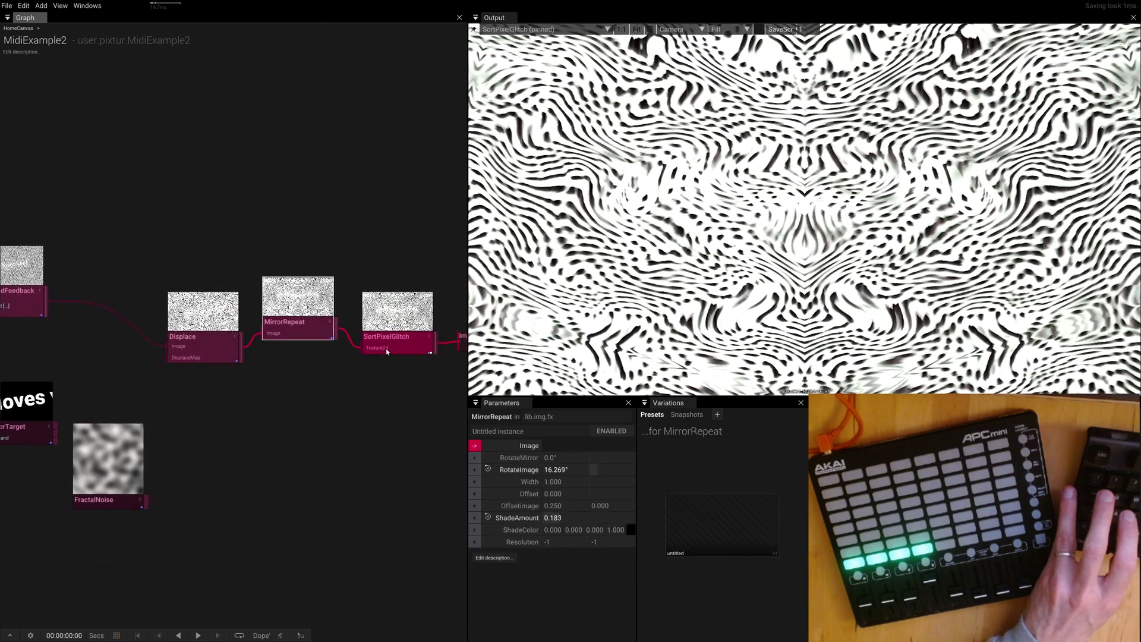
drag(625, 517, 625, 554)
mouse_move(625, 505)
mouse_down()
mouse_move(625, 536)
mouse_move(698, 528)
mouse_move(704, 548)
mouse_move(716, 525)
mouse_up()
click(625, 505)
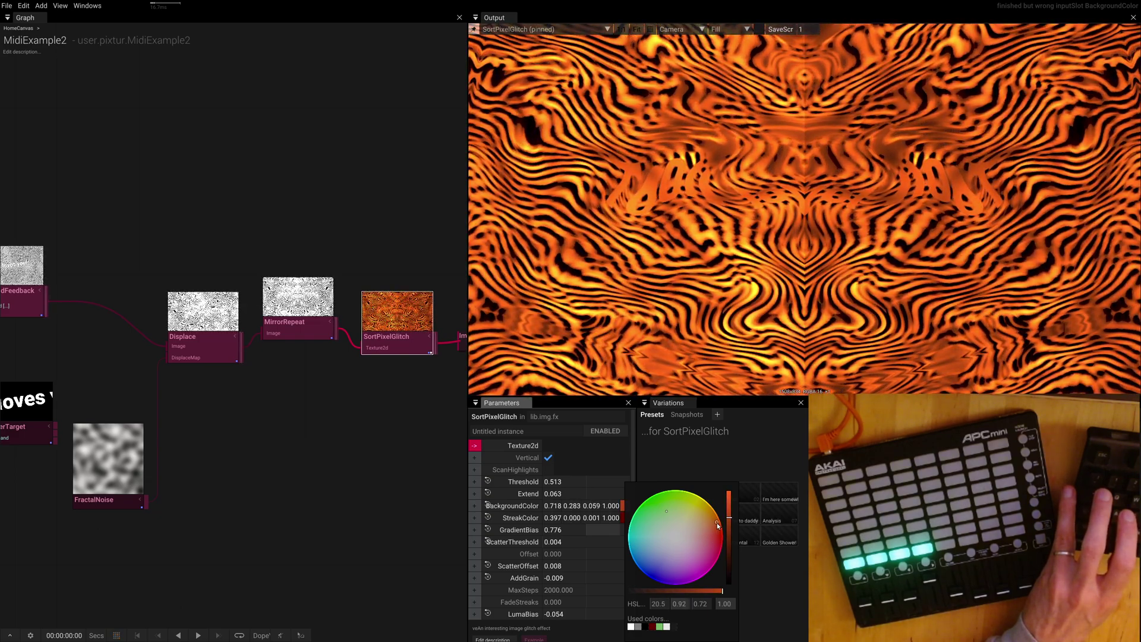
click(802, 549)
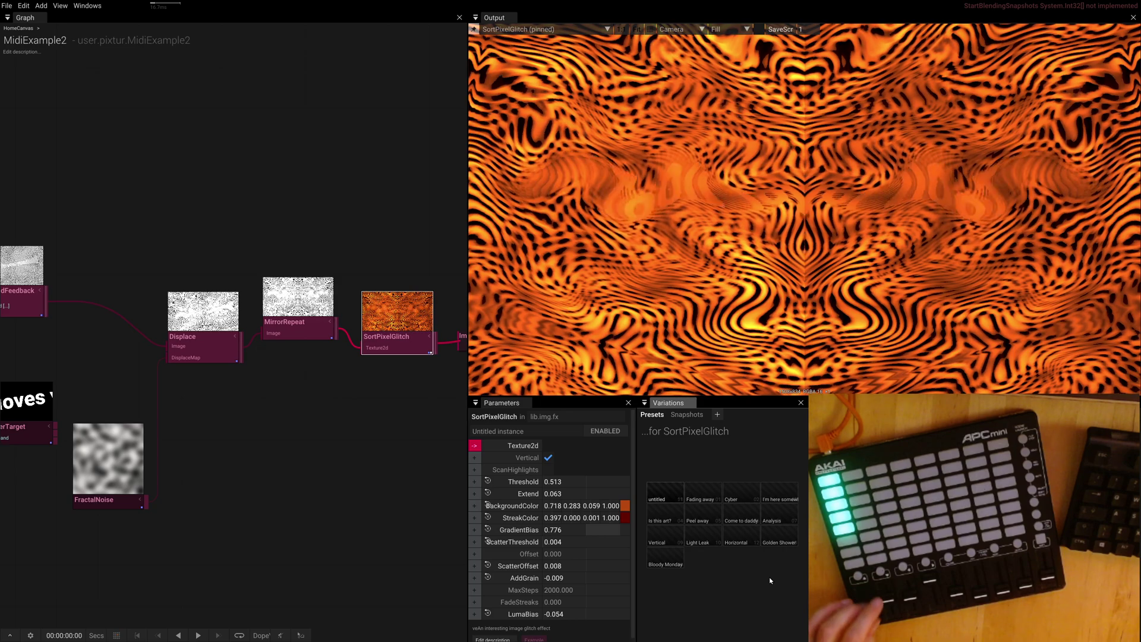
Add an AudioReaction operator in the empty graph area above the Text operator.
drag(49, 307, 266, 329)
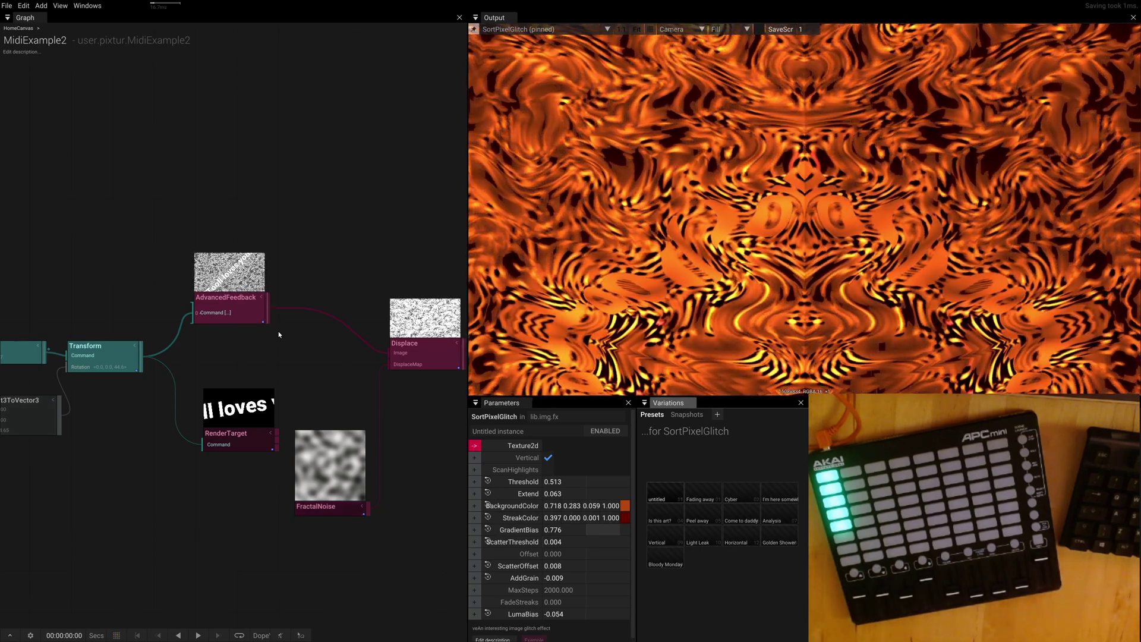
scroll(278, 330, down, 4)
scroll(202, 309, up, 2)
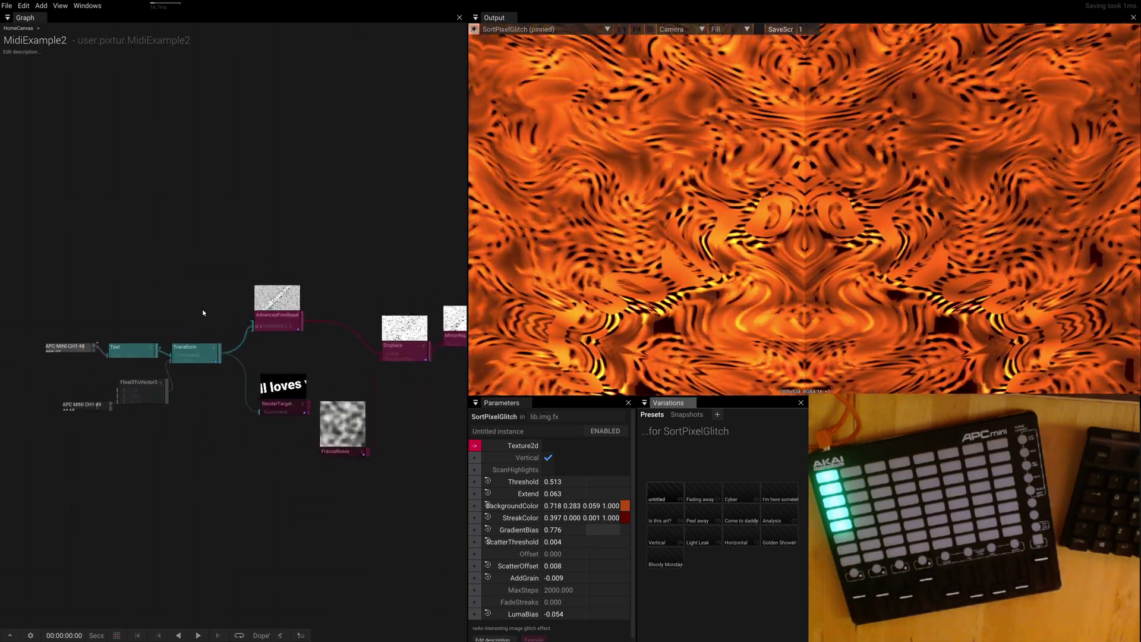
click(112, 279)
double_click(112, 280)
text(uasio)
key(BackSpace)
key(BackSpace)
key(BackSpace)
key(BackSpace)
key(BackSpace)
text(audio)
key(Return)
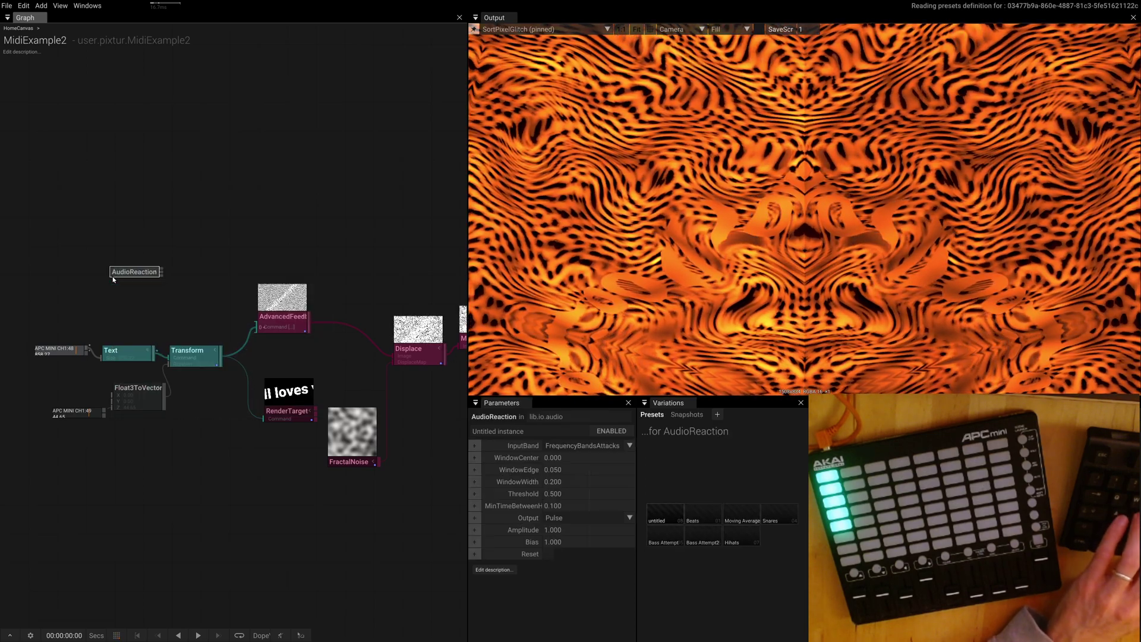
Move AudioReaction down near FractalNoise and add a MidiInput operator that feeds FractalNoise's Scale.
scroll(113, 280, up, 2)
drag(179, 306, 69, 307)
drag(27, 248, 114, 541)
drag(295, 550, 190, 560)
click(315, 521)
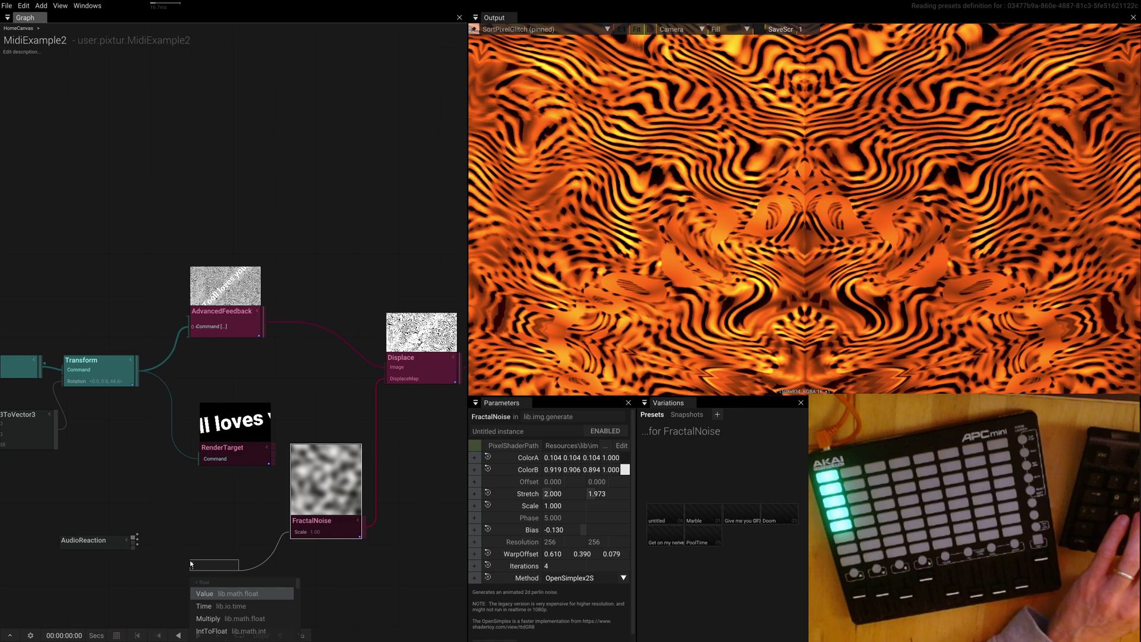
text(mid)
key(Return)
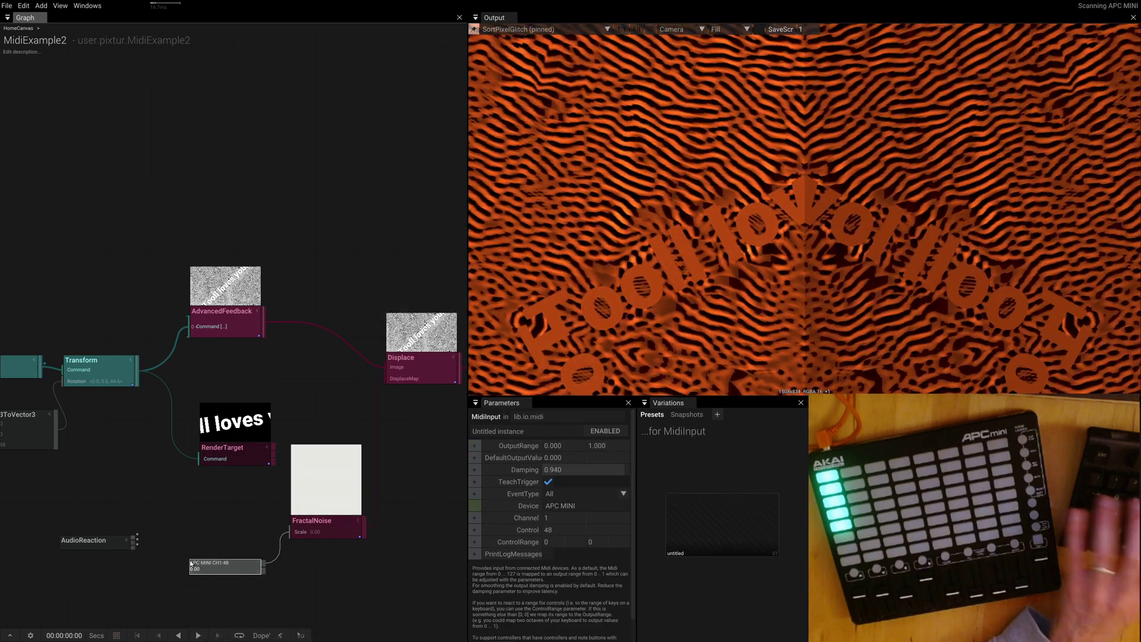
Insert an Add operator between the new MidiInput and FractalNoise, connect AudioReaction to its Input2, and place AudioReaction below MidiInput.
text(add)
key(Return)
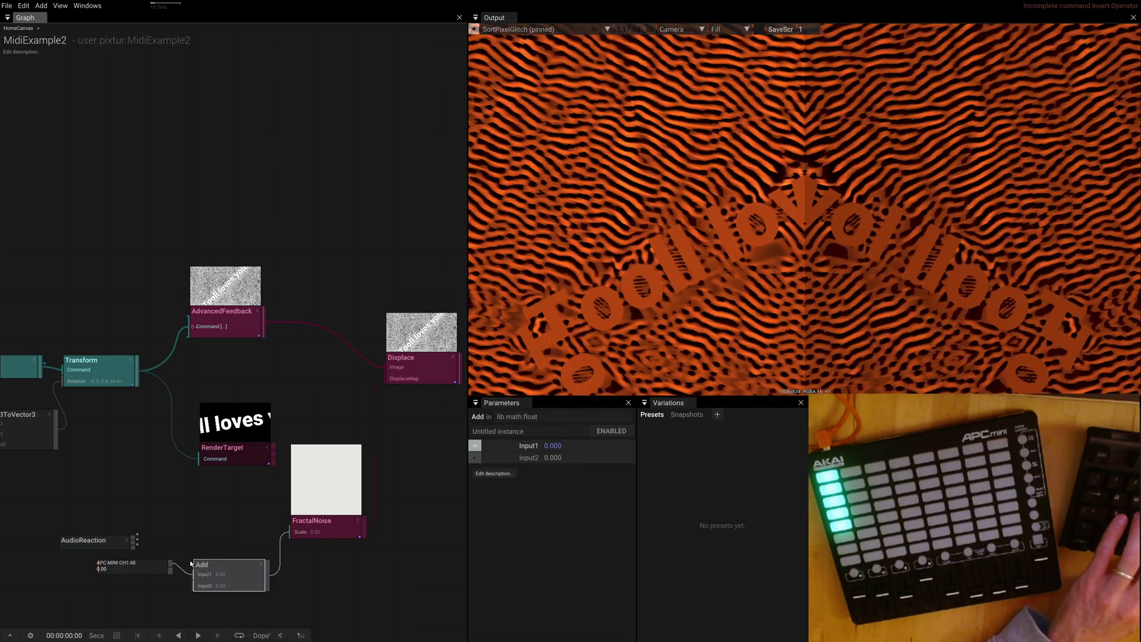
drag(132, 540, 202, 584)
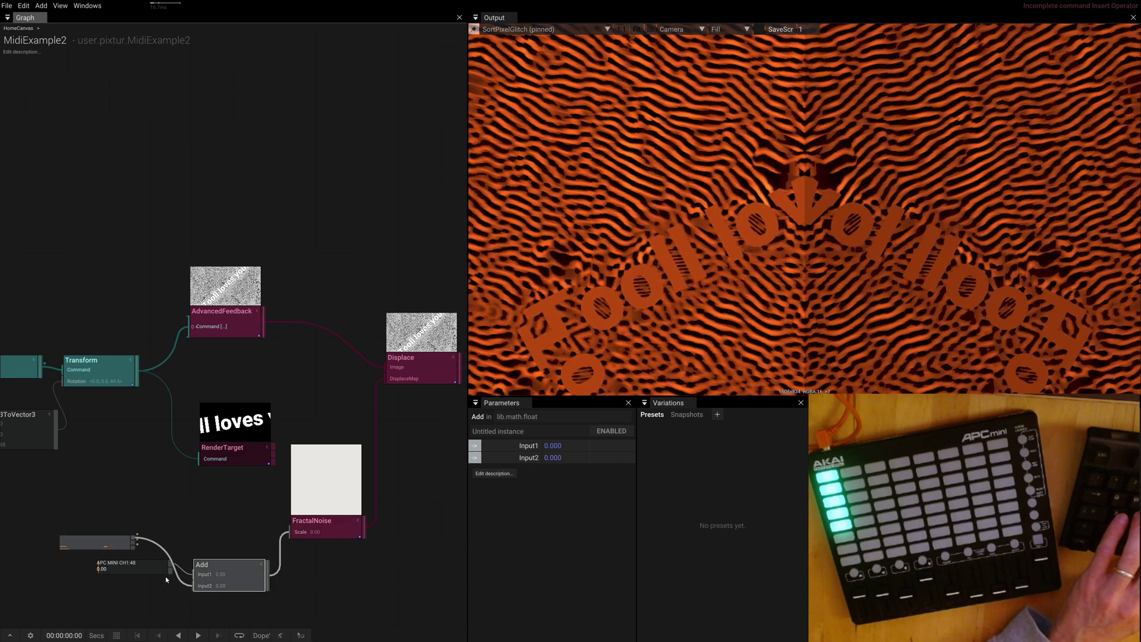
drag(96, 540, 119, 625)
Assign the new MidiInput to the APC MINI fader that sends control 52 on channel 1.
scroll(126, 606, up, 3)
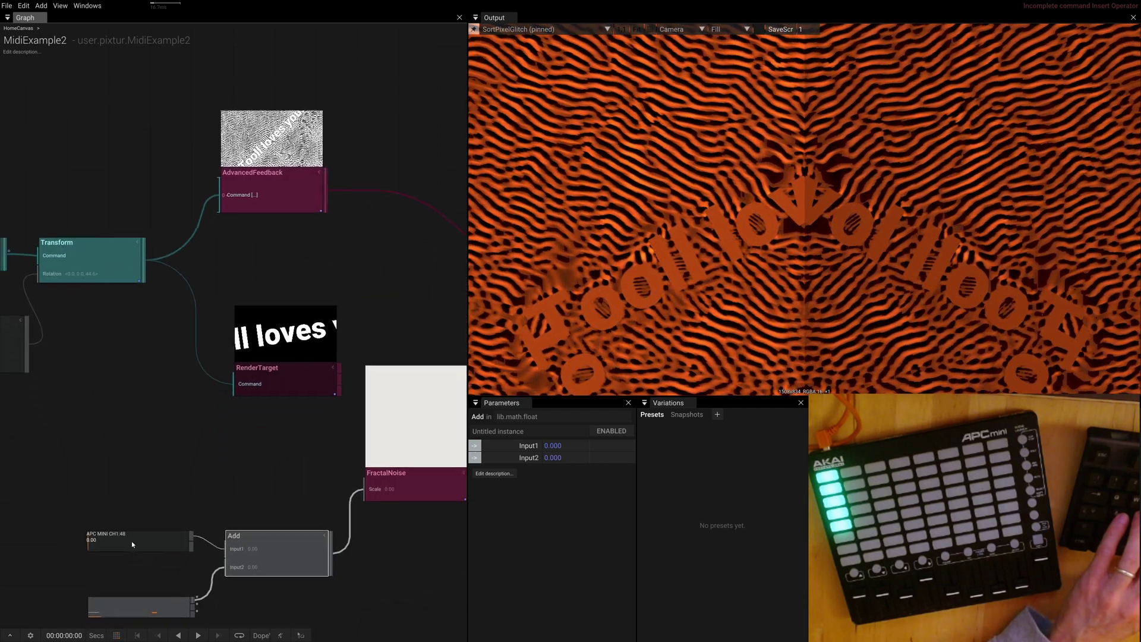
click(146, 462)
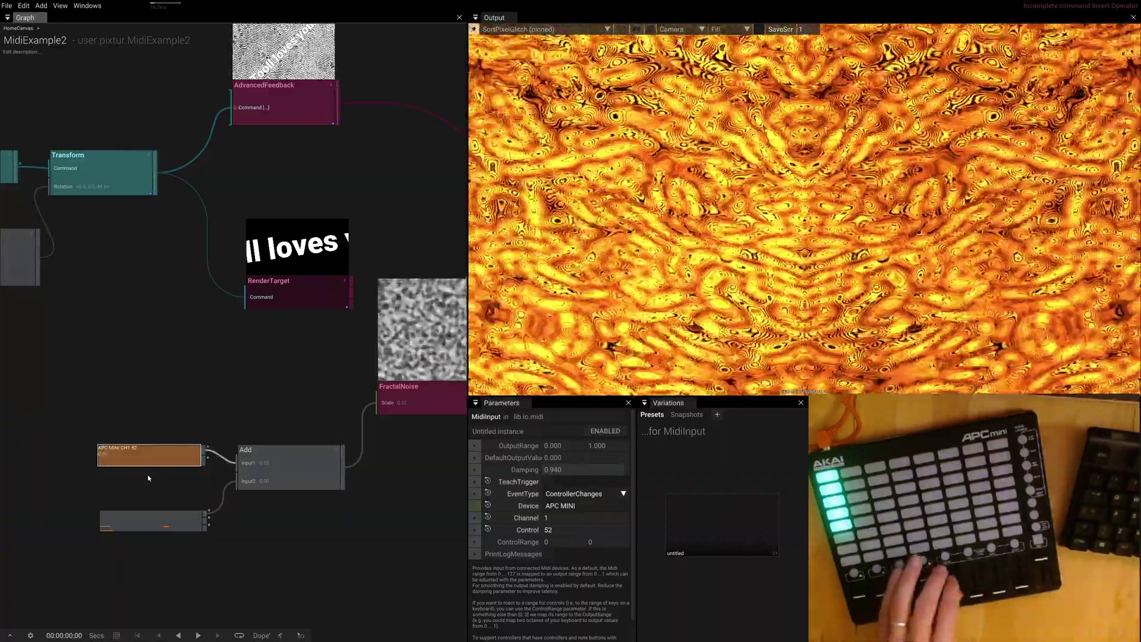
click(147, 475)
Enable playback settings for MidiExample2 with ExternalDevice as audio source and Microphone (HD Pro Webcam C920) as input device.
click(139, 515)
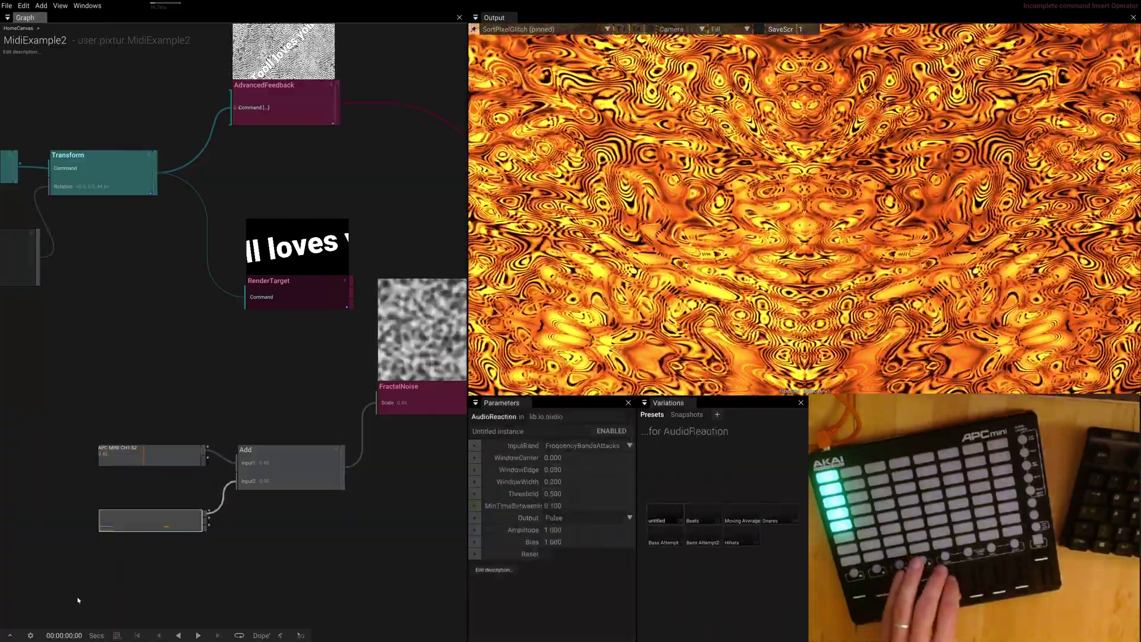
click(33, 635)
click(48, 445)
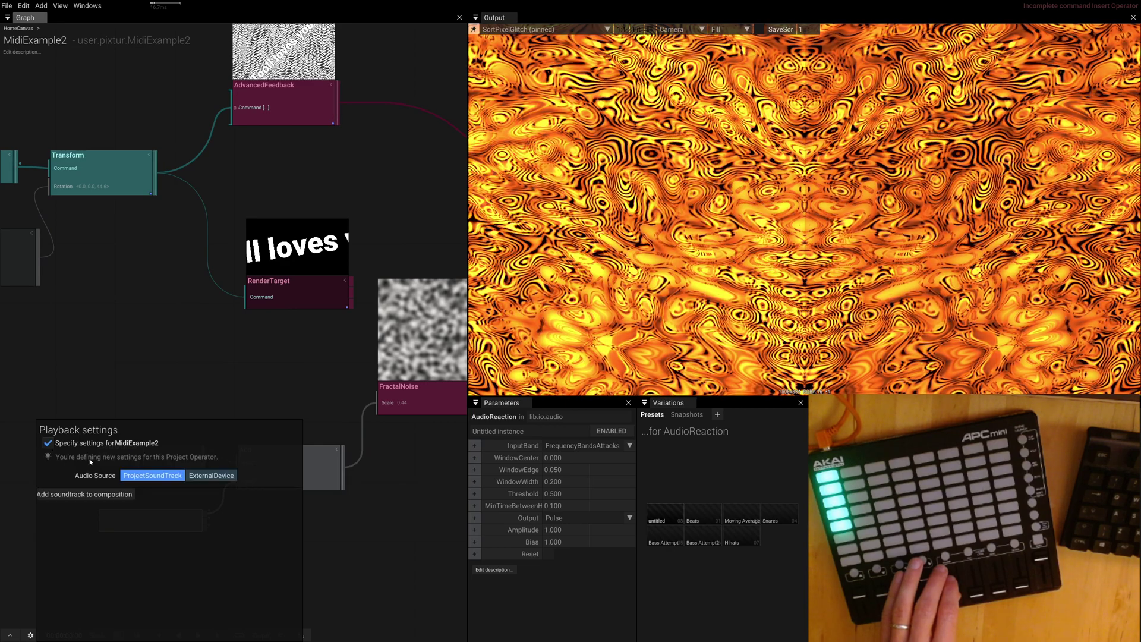
click(226, 477)
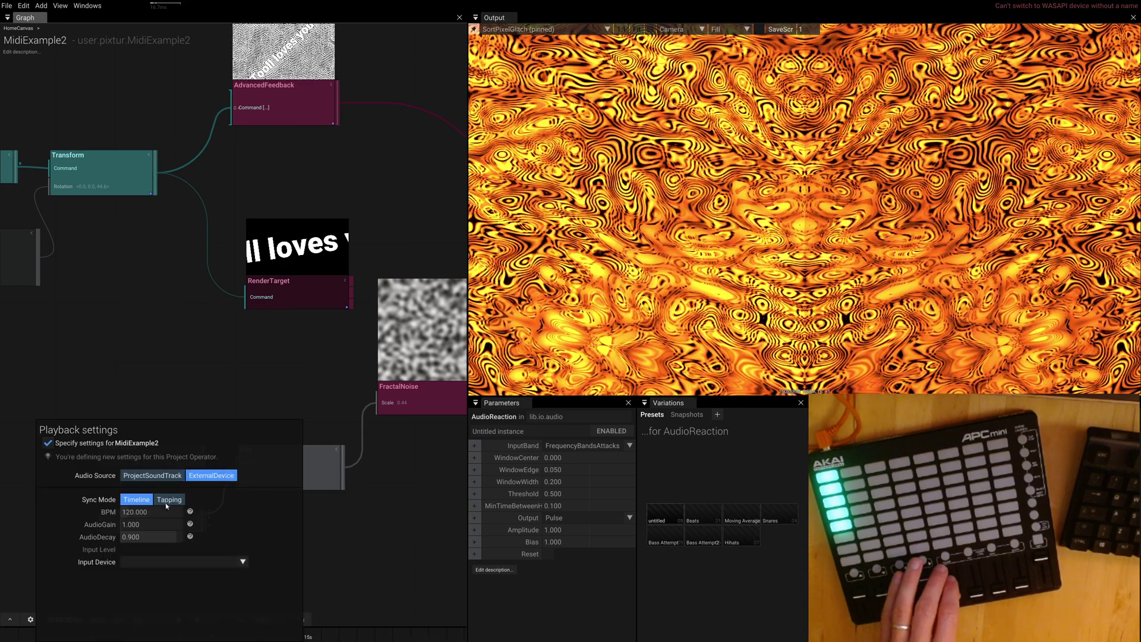
click(130, 560)
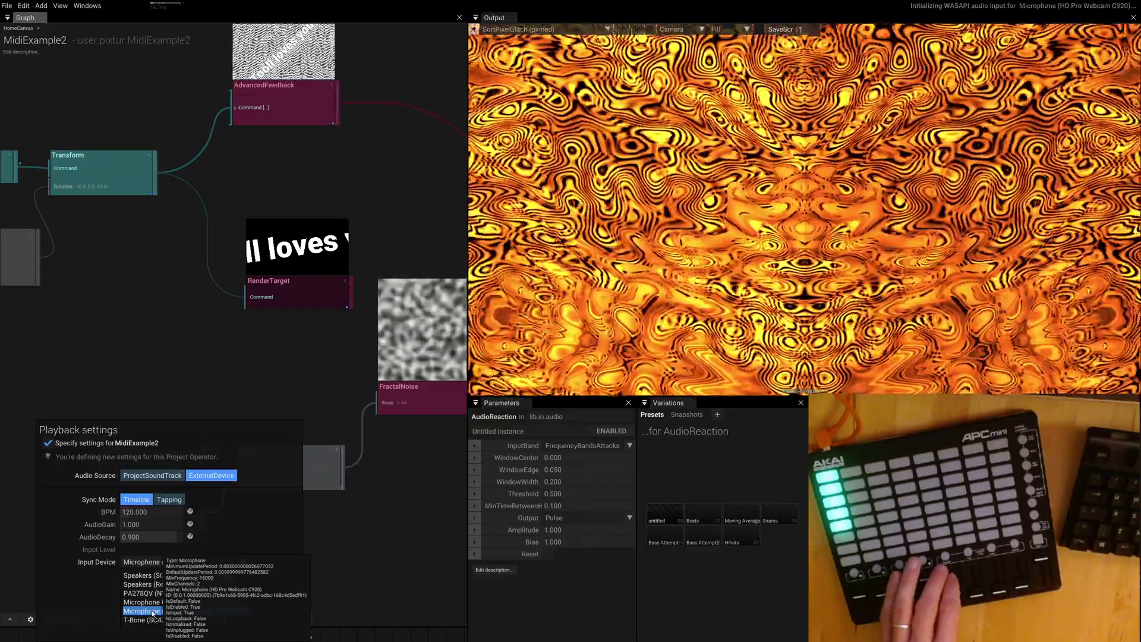
click(151, 614)
click(344, 532)
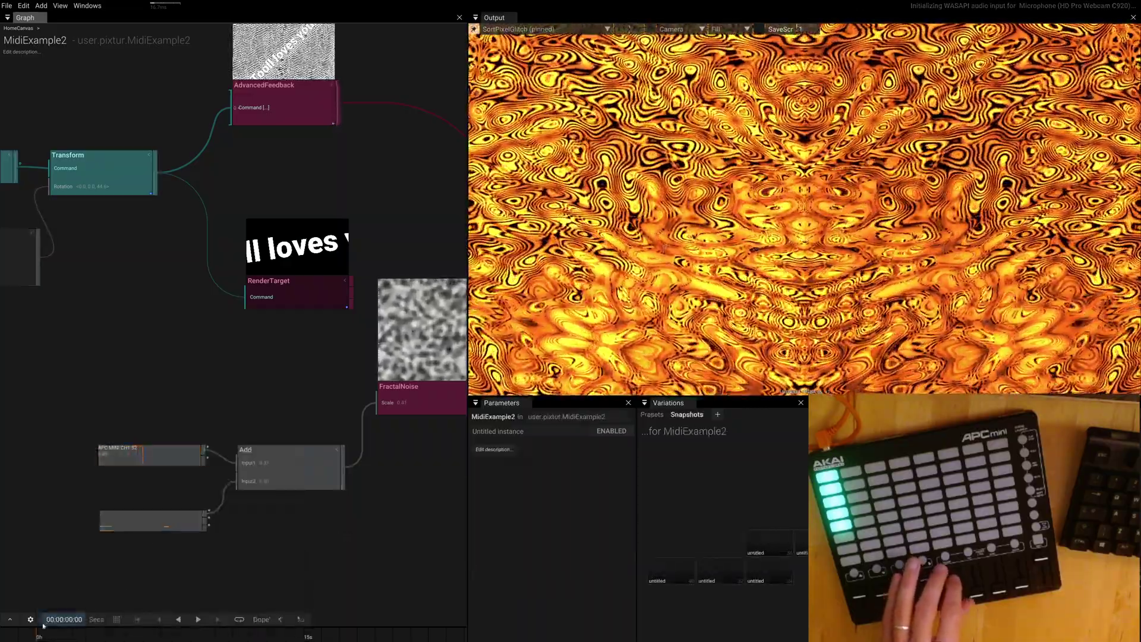
Switch the playback input device to Speakers (SC420 USB Microphone).
click(31, 620)
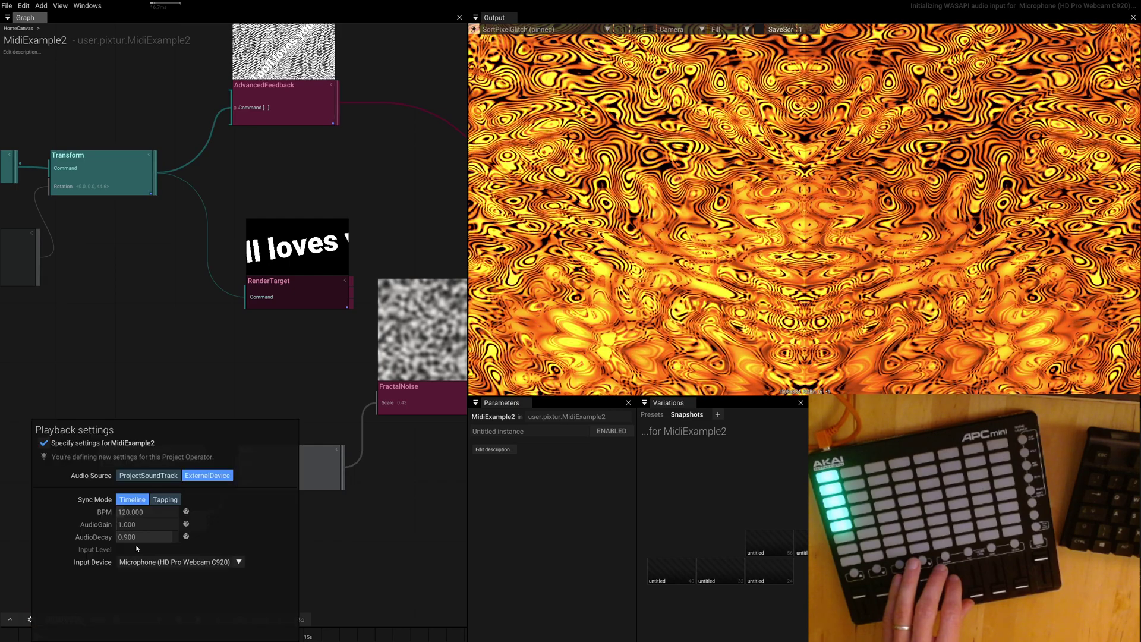
click(145, 562)
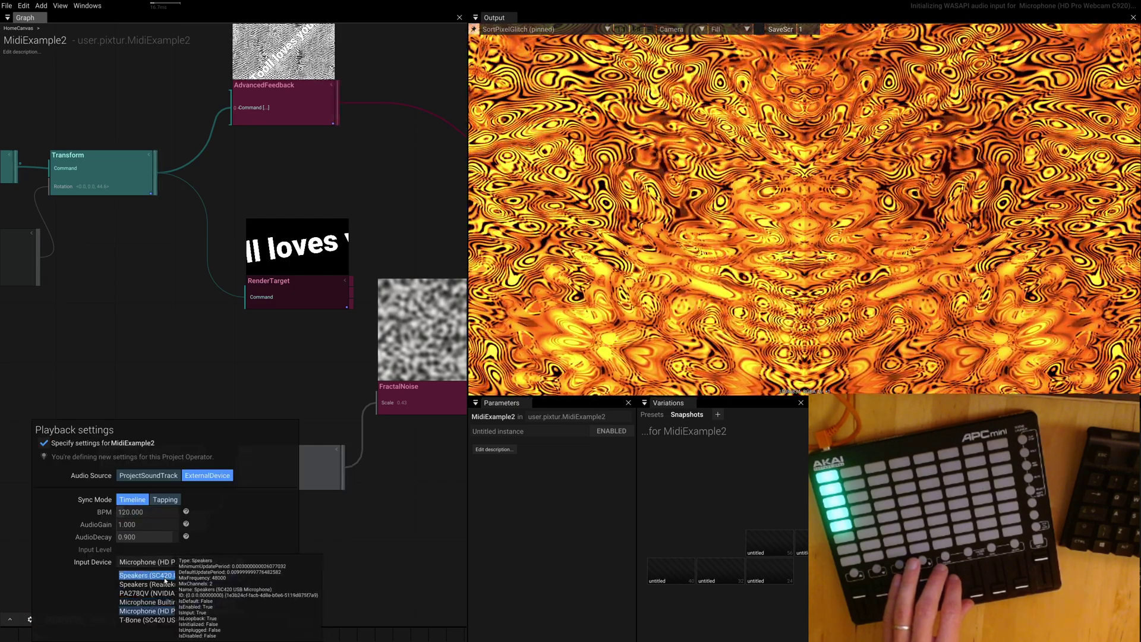
click(165, 577)
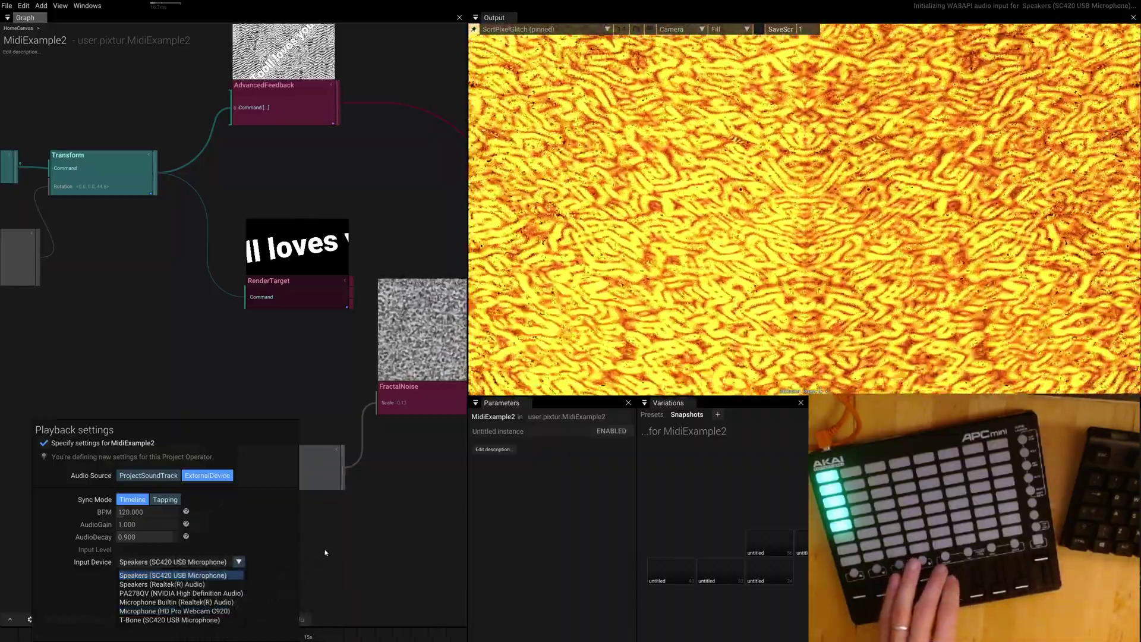
drag(324, 554, 324, 441)
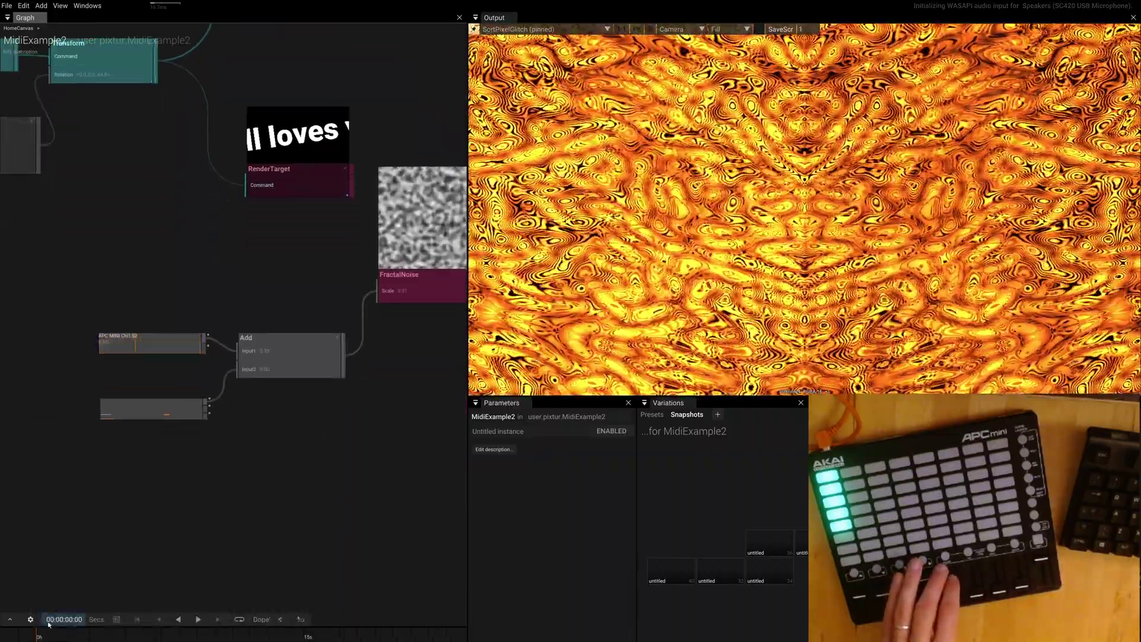
Set the playback input device to T-Bone (SC420 USB Microphone).
click(30, 619)
click(173, 562)
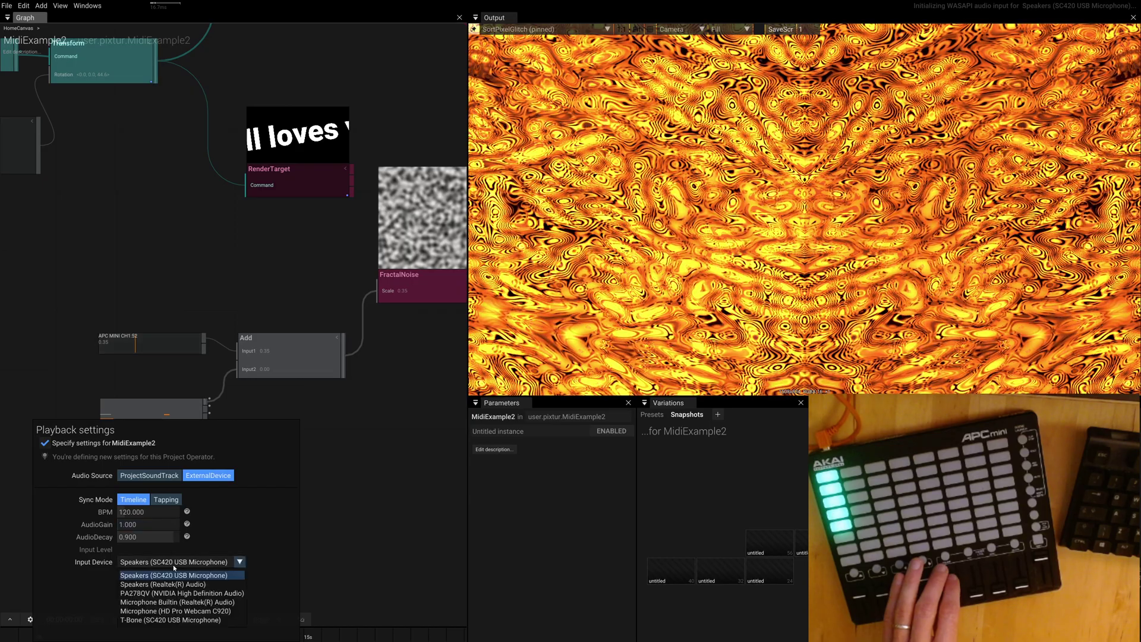
click(171, 619)
click(373, 437)
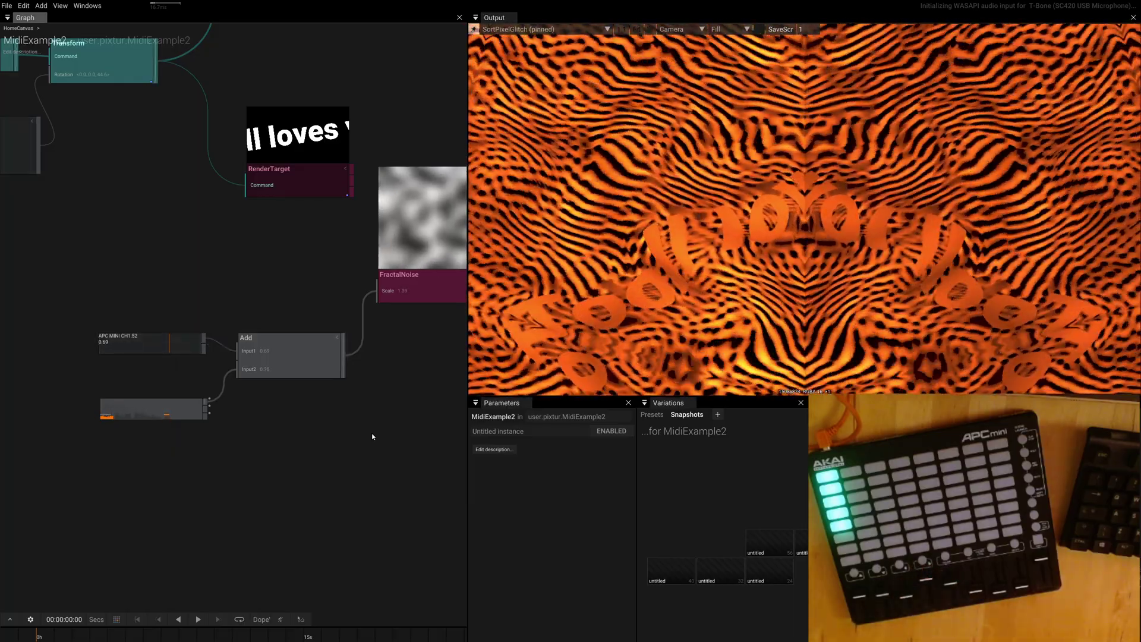
scroll(372, 436, down, 3)
scroll(294, 469, down, 3)
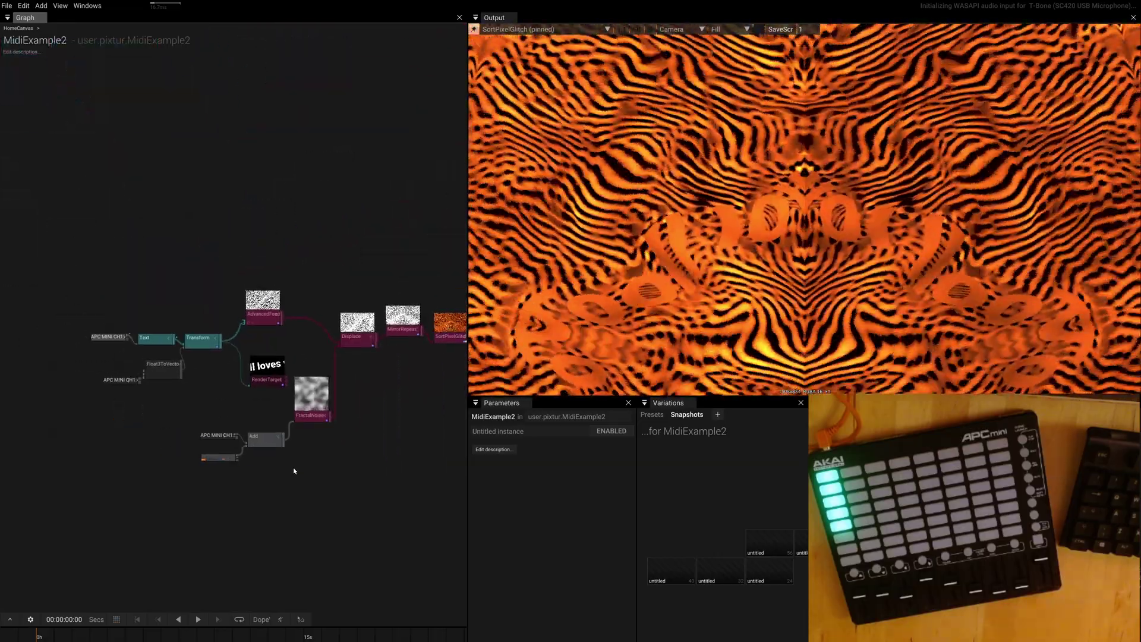